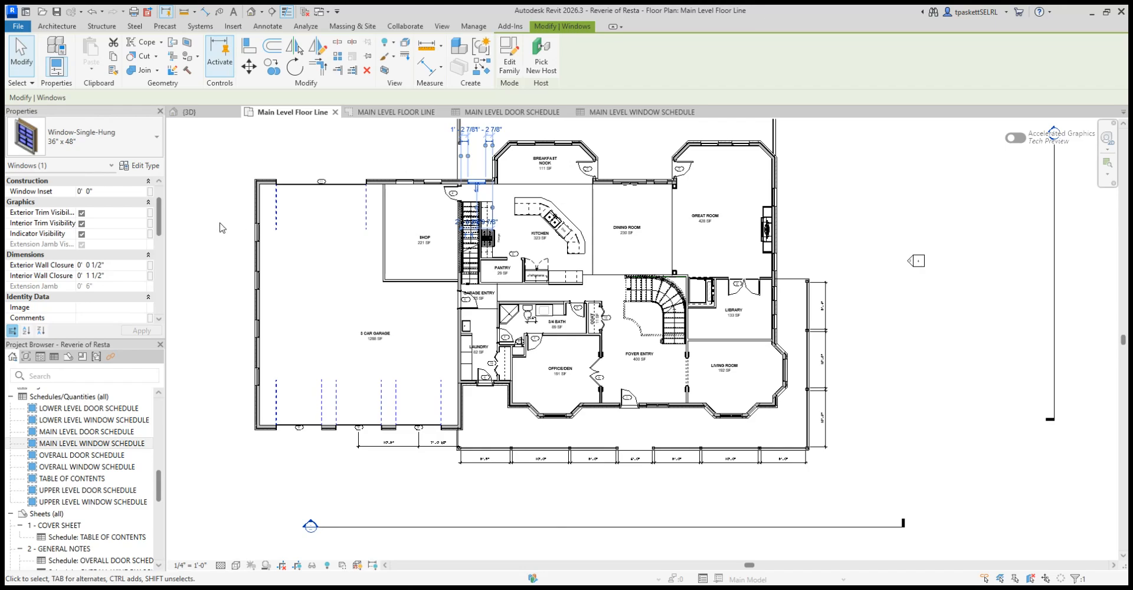
# Step: Check the selected window's Mark in its properties, clear the selection, and open the MAIN LEVEL WINDOW SCHEDULE view
pyautogui.scroll(-3, 108, 284)
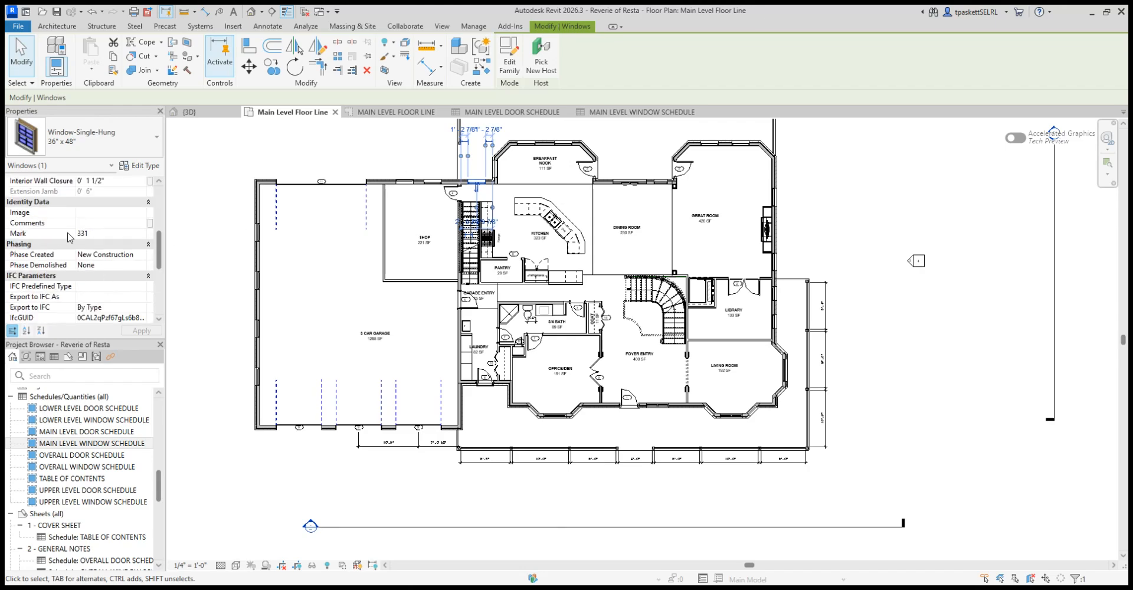
pyautogui.click(256, 236)
pyautogui.press('Escape')
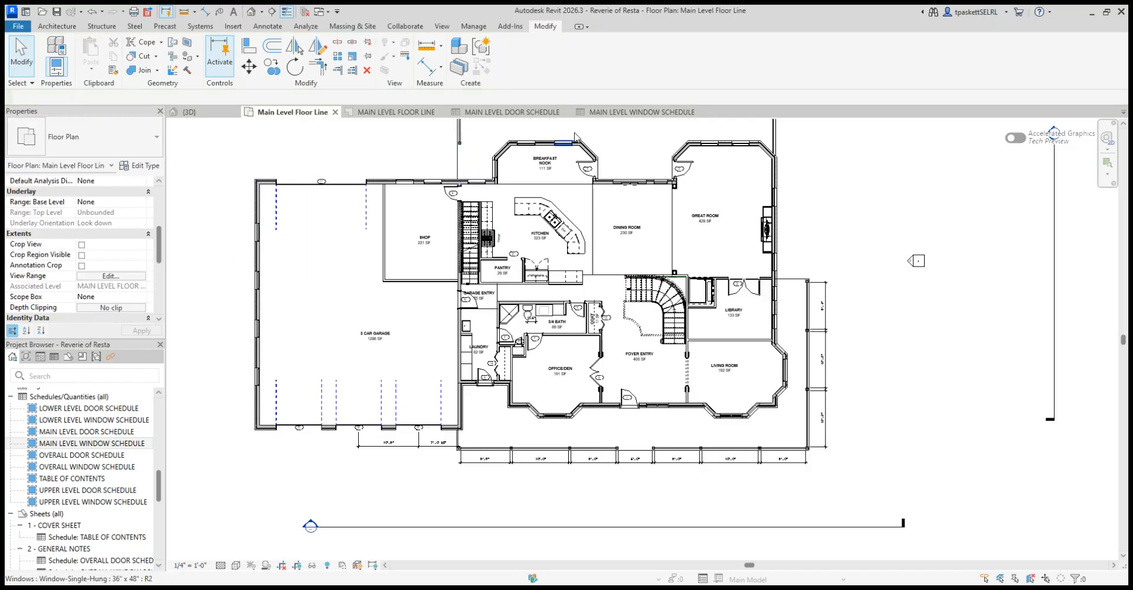
pyautogui.click(634, 112)
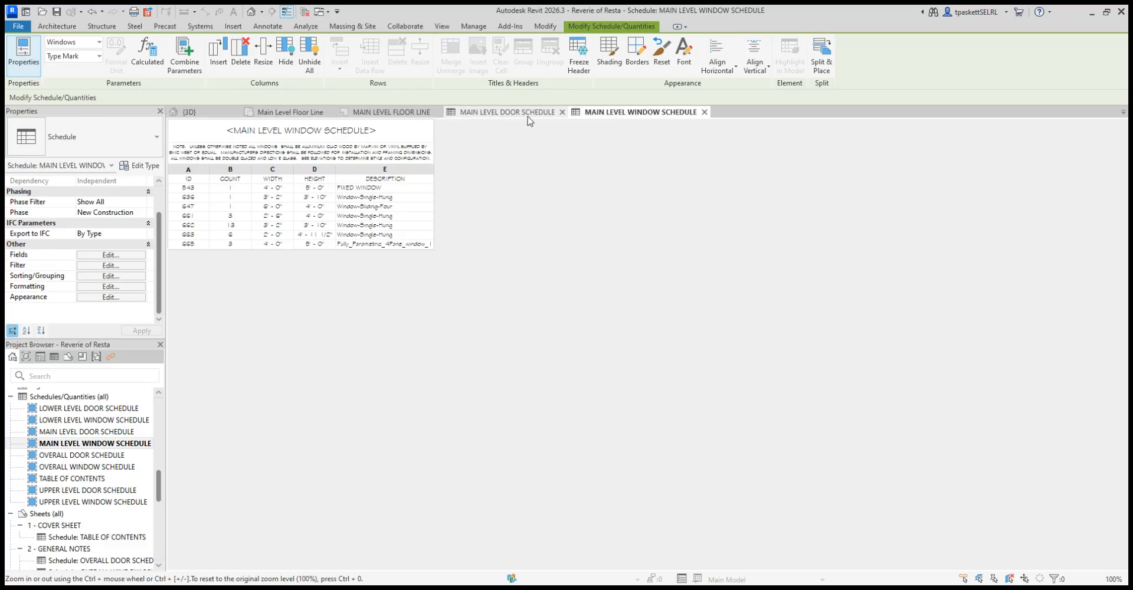
# Step: In the MAIN LEVEL FLOOR LINE area plan, set the Mark of the uppermost window on the garage's left exterior wall to A
pyautogui.click(384, 121)
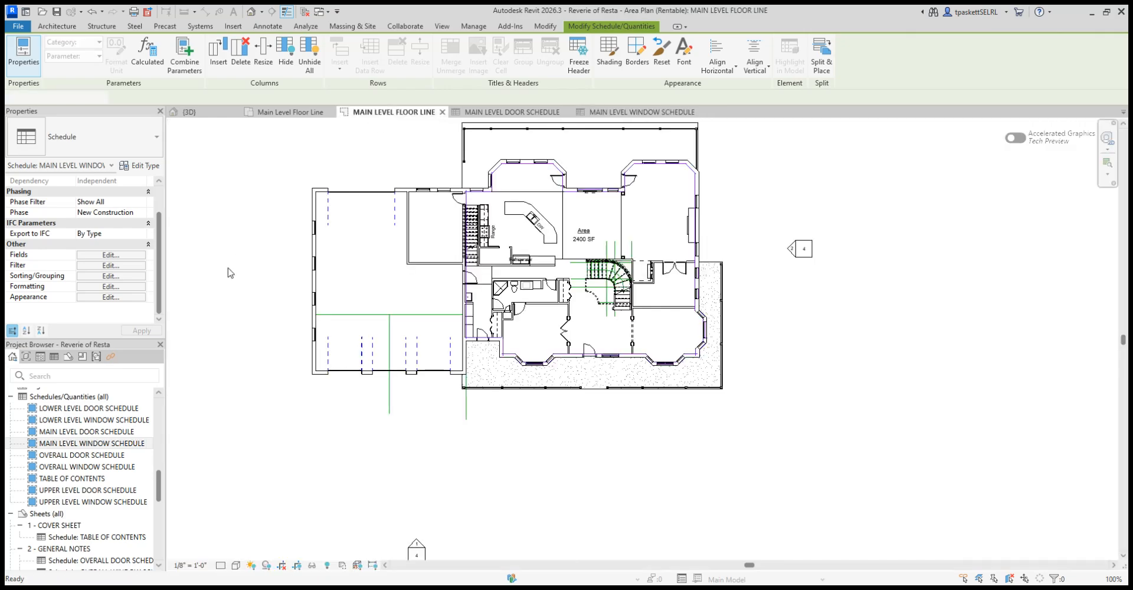
pyautogui.scroll(5, 346, 256)
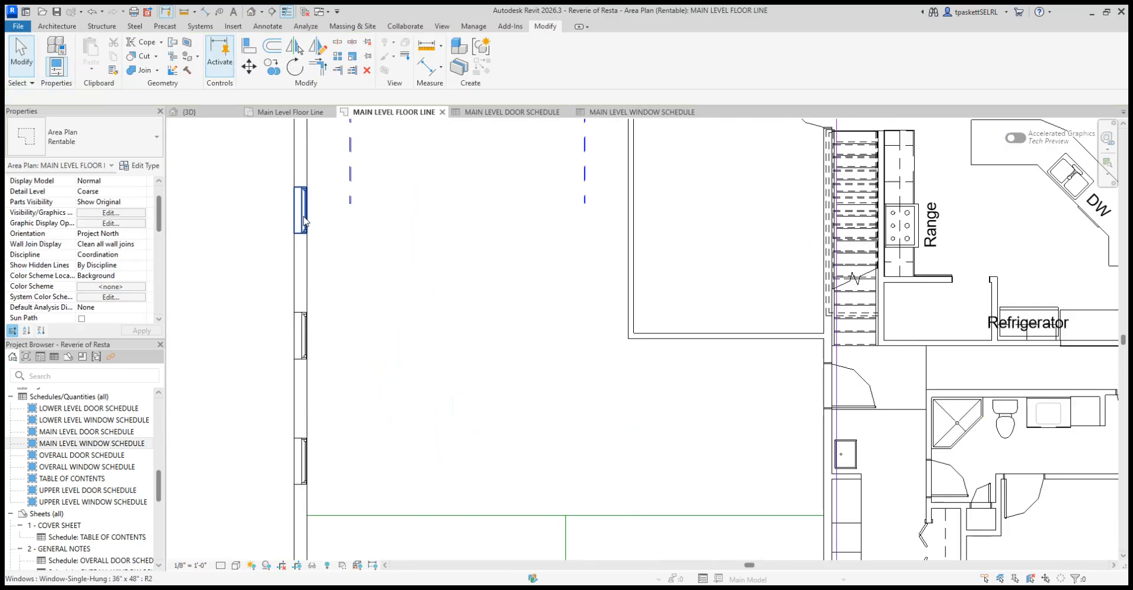
pyautogui.scroll(-2, 302, 221)
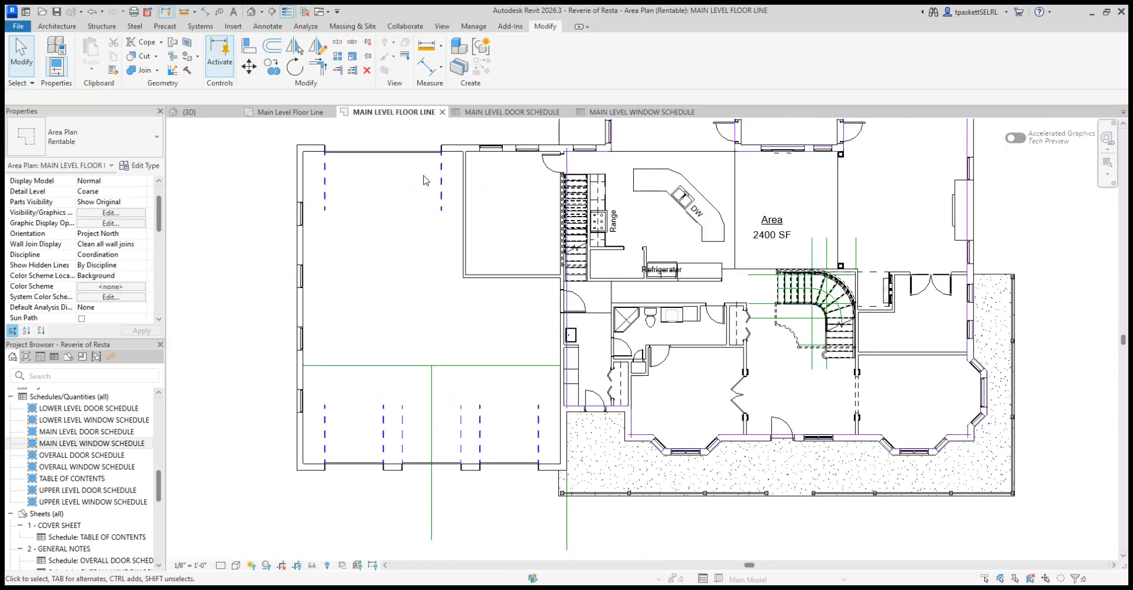
pyautogui.click(300, 213)
pyautogui.scroll(-2, 82, 266)
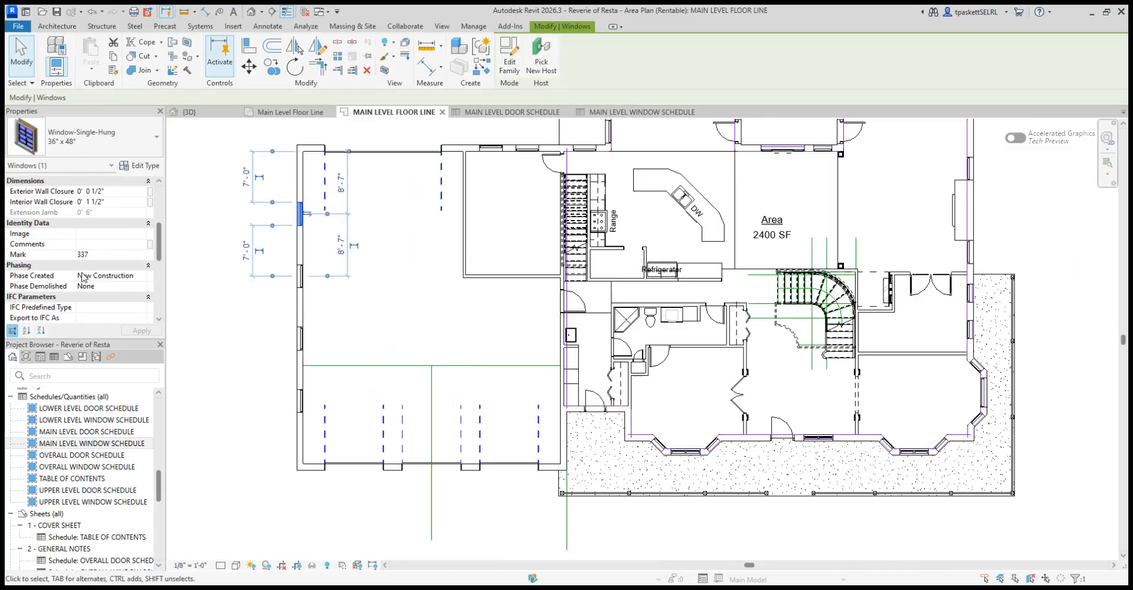
pyautogui.click(97, 254)
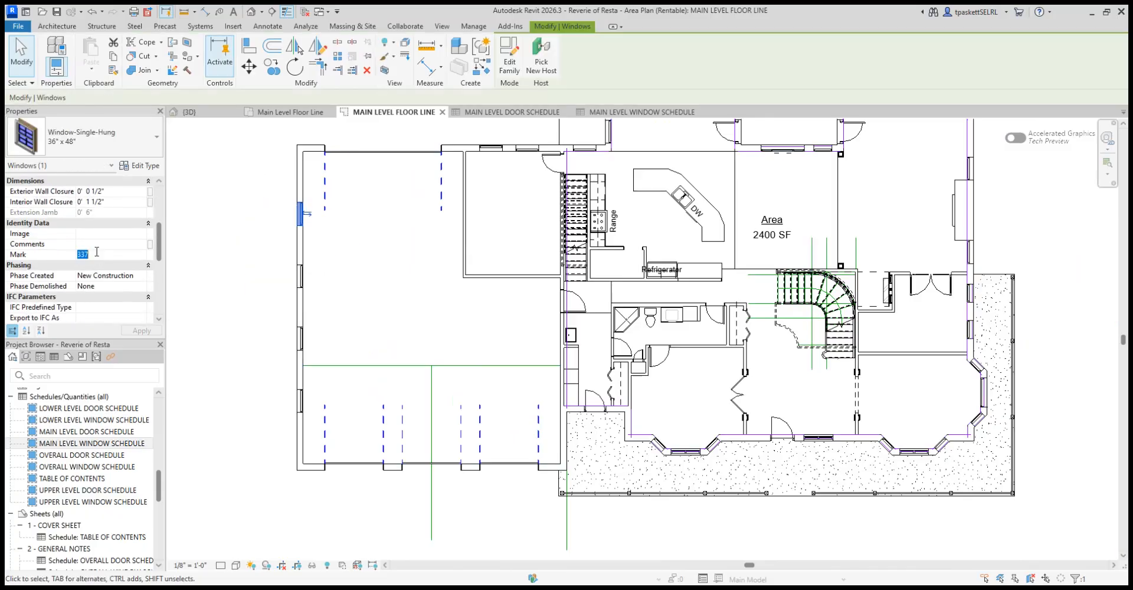
pyautogui.write('A')
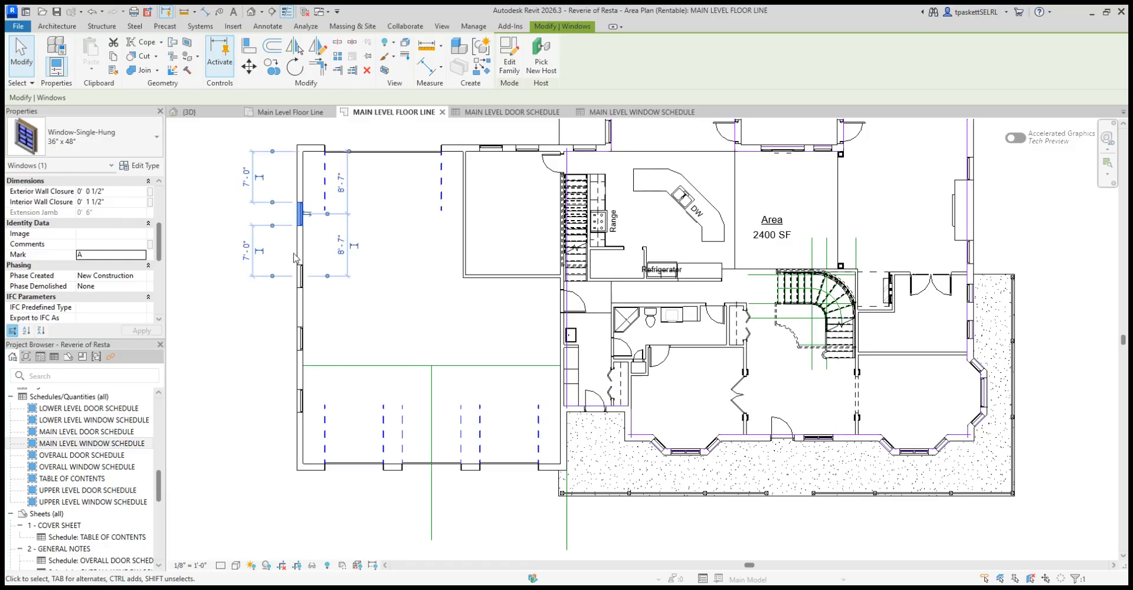
# Step: Set the Mark of the second window from the top on the garage's left wall to A
pyautogui.scroll(3, 284, 289)
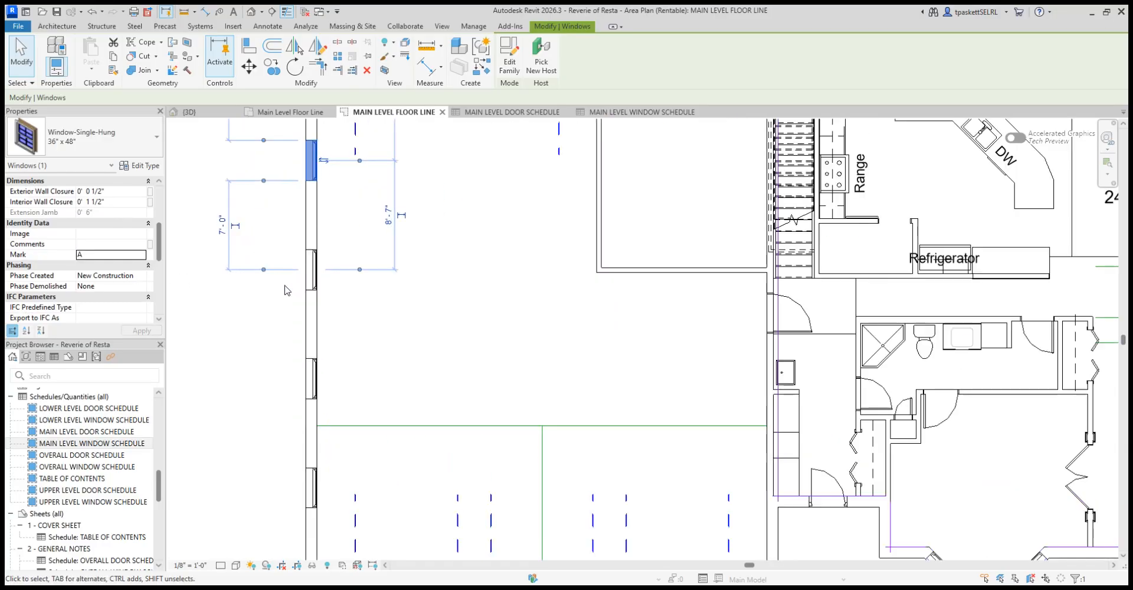
pyautogui.click(252, 285)
pyautogui.click(312, 270)
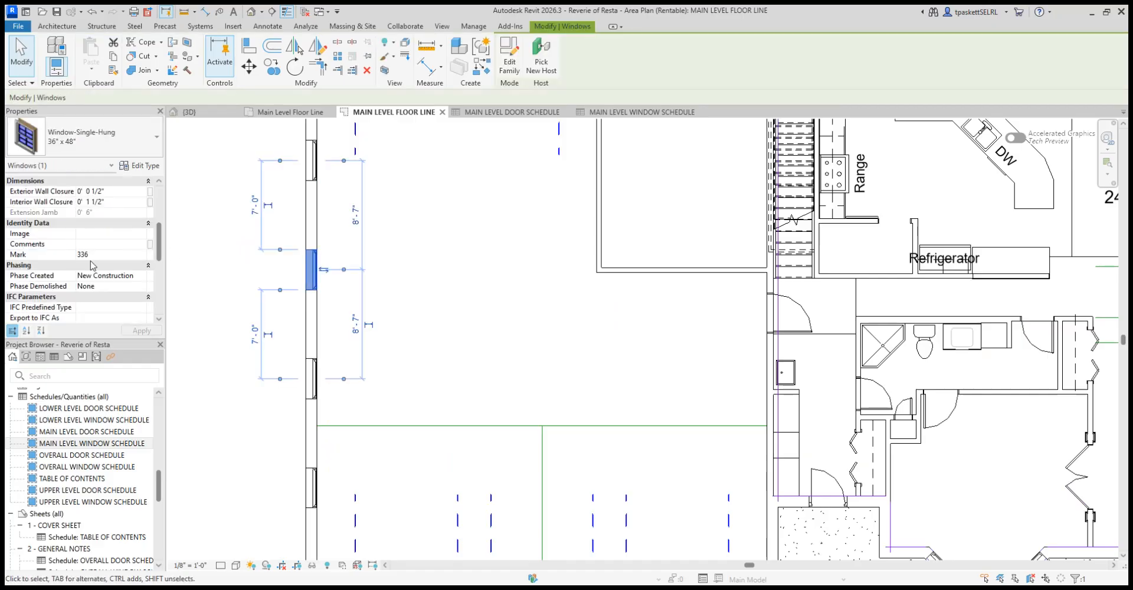
pyautogui.click(93, 257)
pyautogui.write('A')
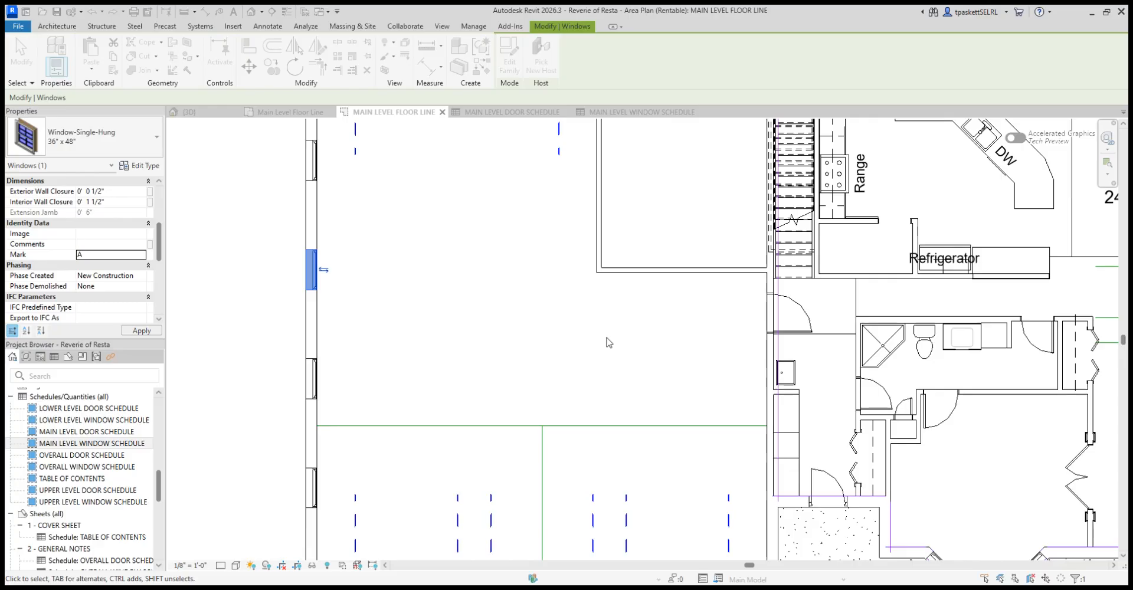
pyautogui.press('Return')
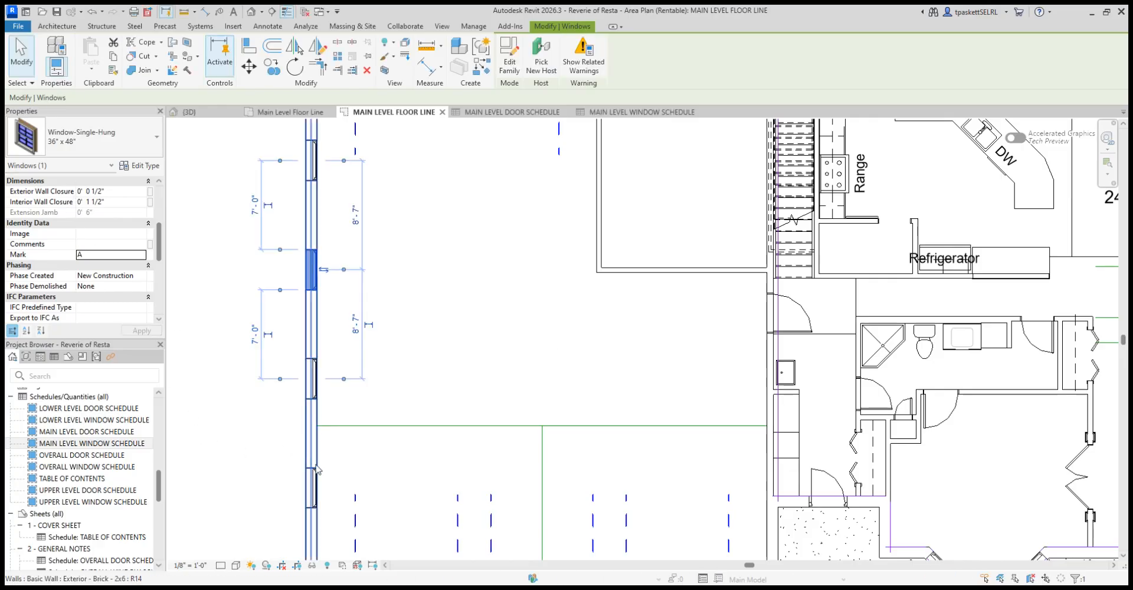
# Step: Set the Mark of the lowest window on the garage's left wall to A
pyautogui.click(311, 488)
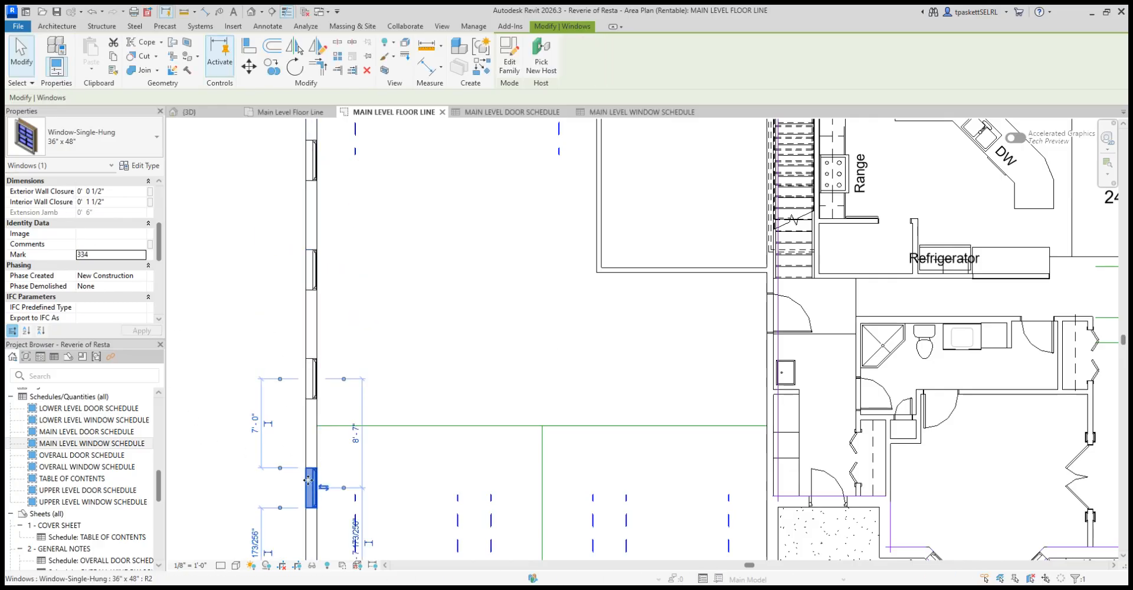
pyautogui.moveTo(90, 255); pyautogui.dragTo(70, 257)
pyautogui.write('A')
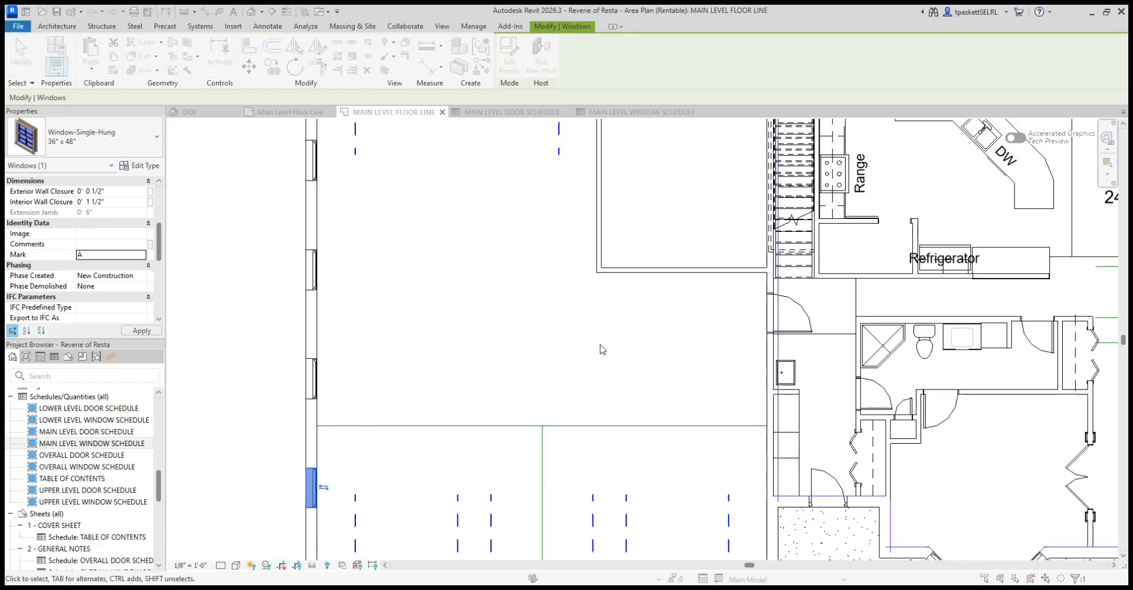
pyautogui.scroll(-2, 481, 325)
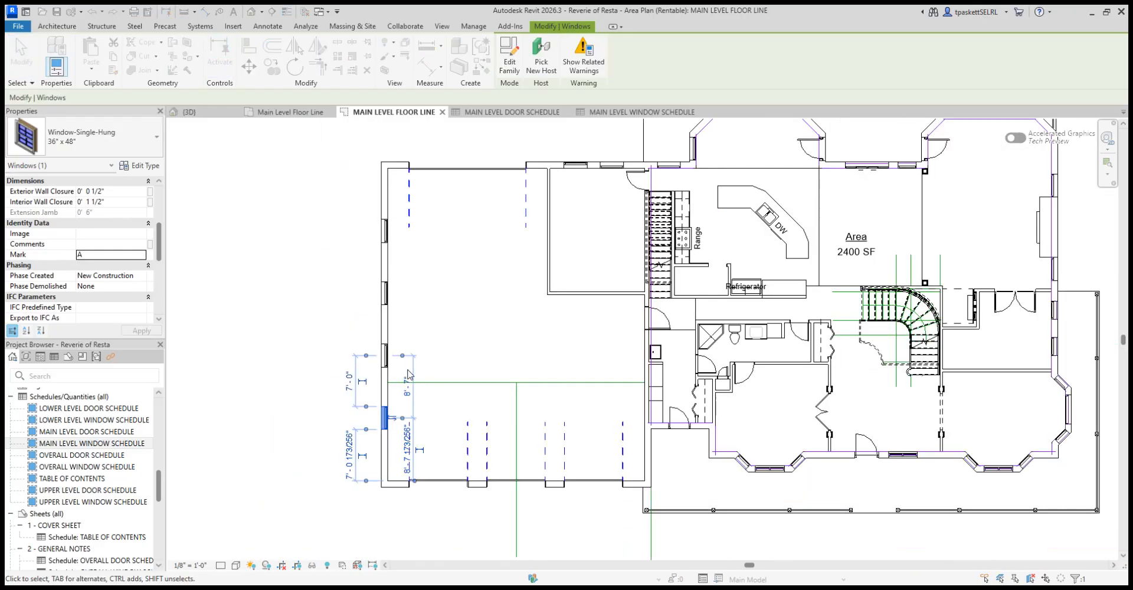
# Step: Check the Marks of the upper two garage windows and set the third window's Mark to A
pyautogui.click(384, 230)
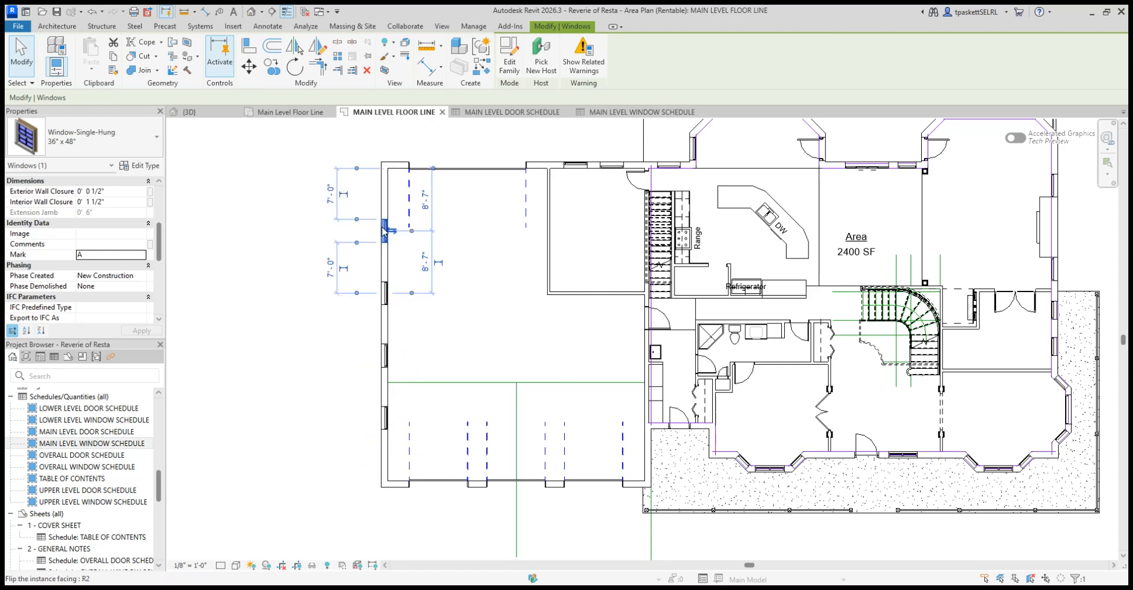
pyautogui.click(384, 292)
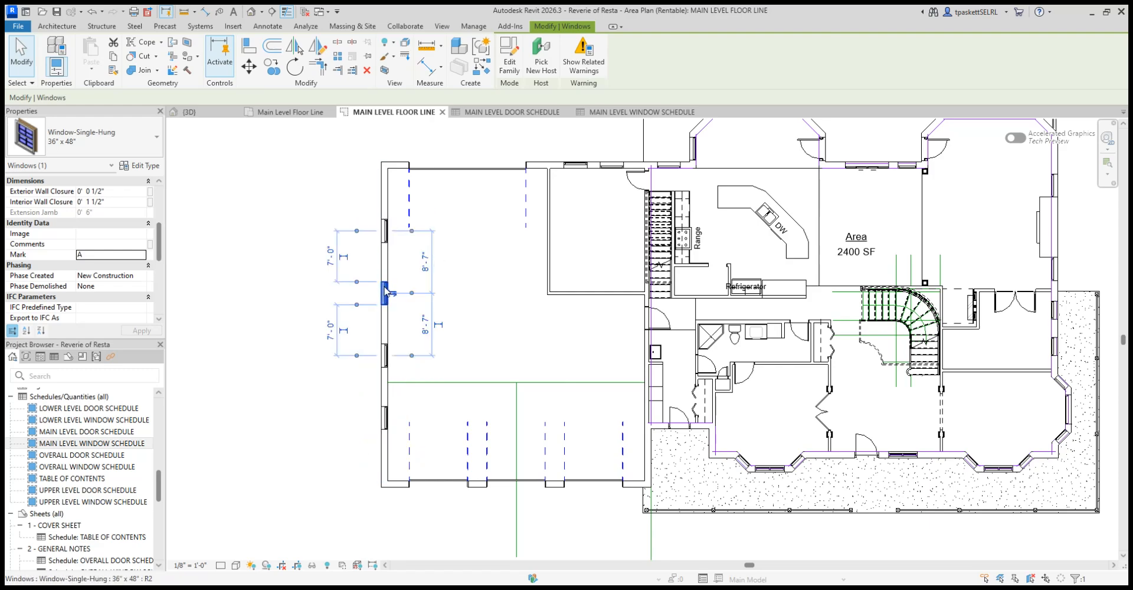
pyautogui.click(384, 355)
pyautogui.click(109, 254)
pyautogui.write('A')
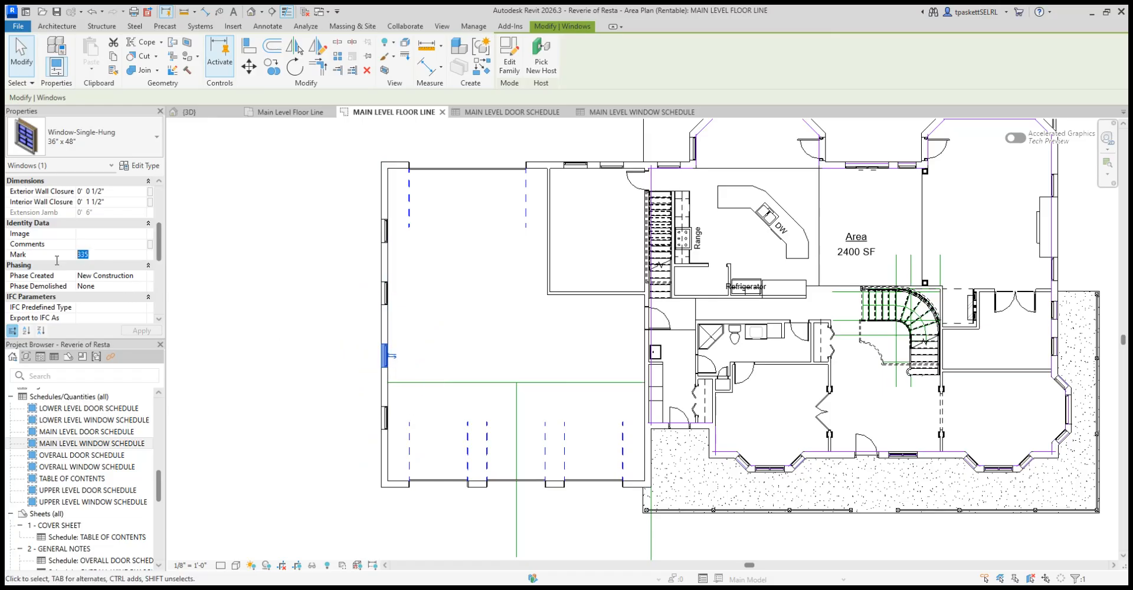
pyautogui.click(142, 331)
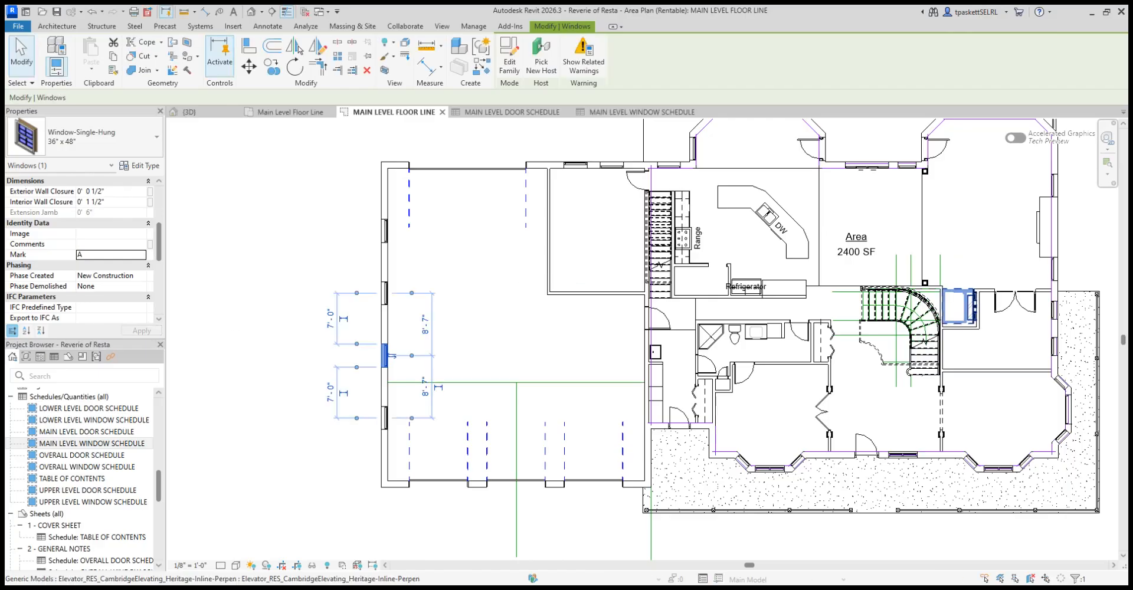
# Step: Raise the area plan's detail level and flip the shop's left window to face the same way as its neighbour
pyautogui.scroll(5, 600, 172)
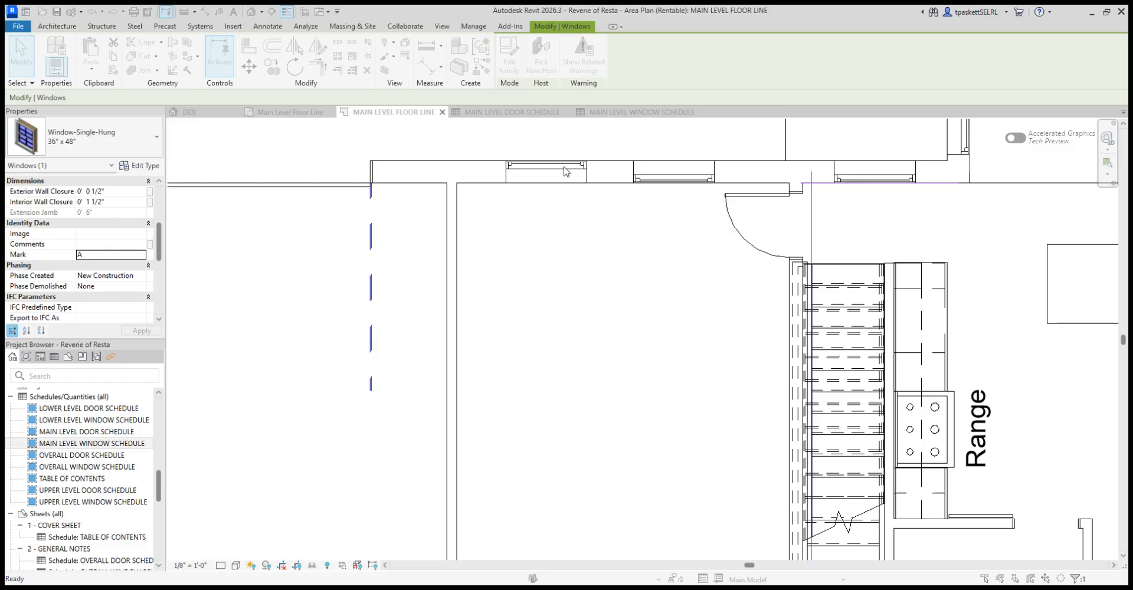
pyautogui.click(643, 341)
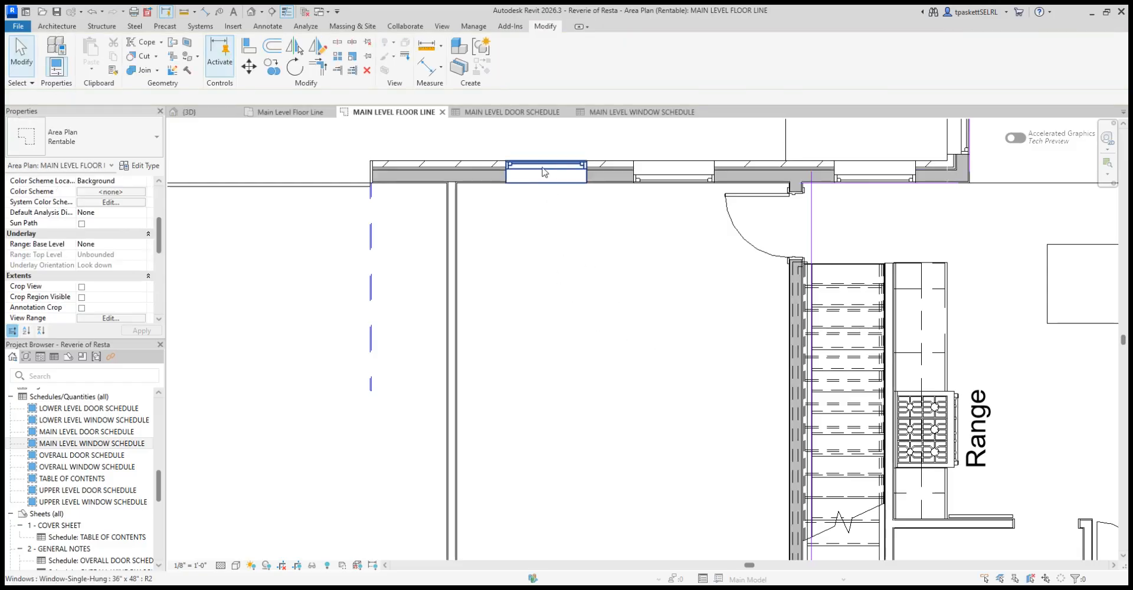
pyautogui.click(545, 173)
pyautogui.click(567, 236)
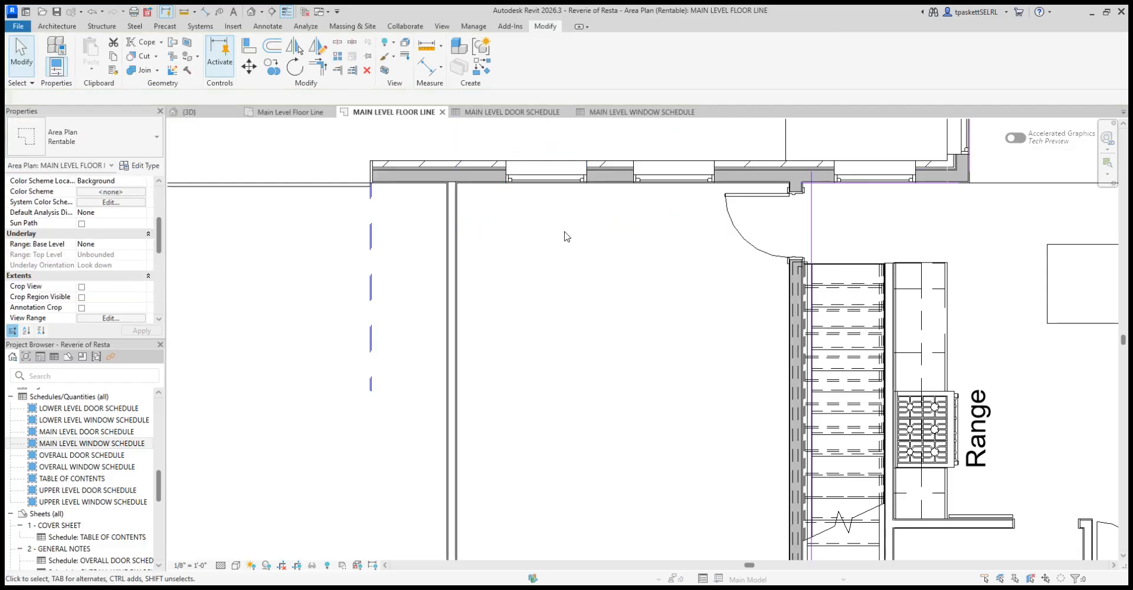
# Step: Set the Mark of both single-hung windows in the shop's upper exterior wall to A
pyautogui.click(546, 175)
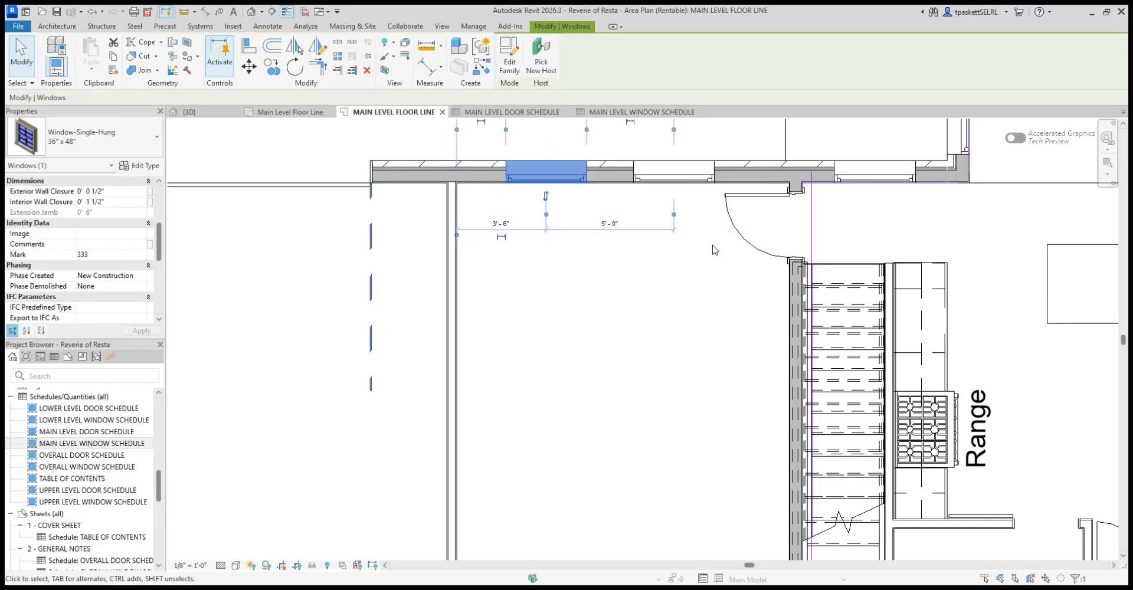
pyautogui.click(93, 254)
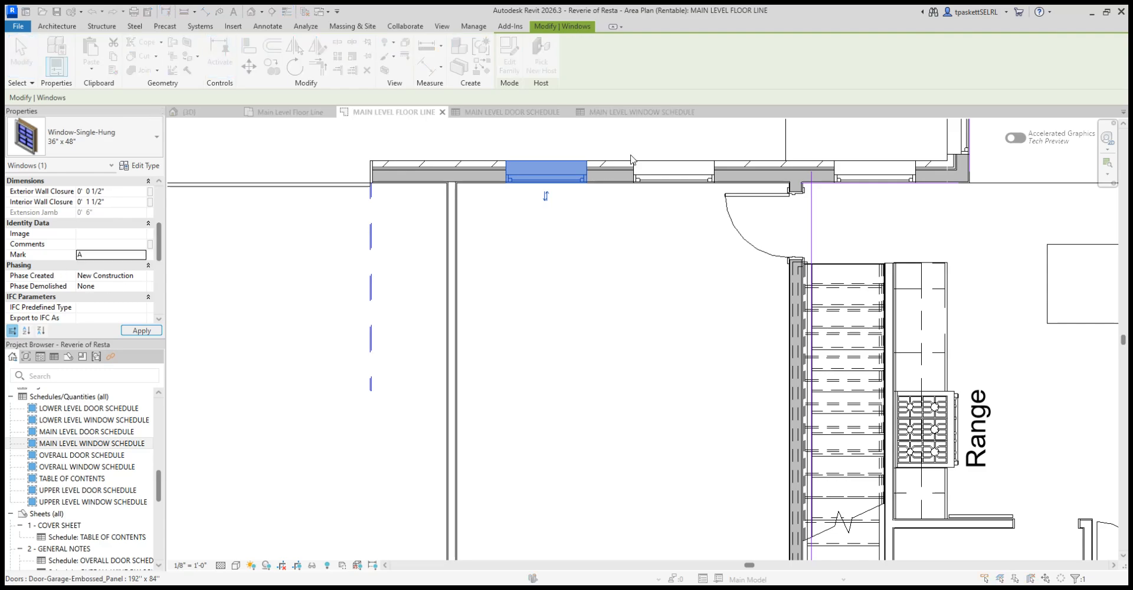
pyautogui.click(674, 171)
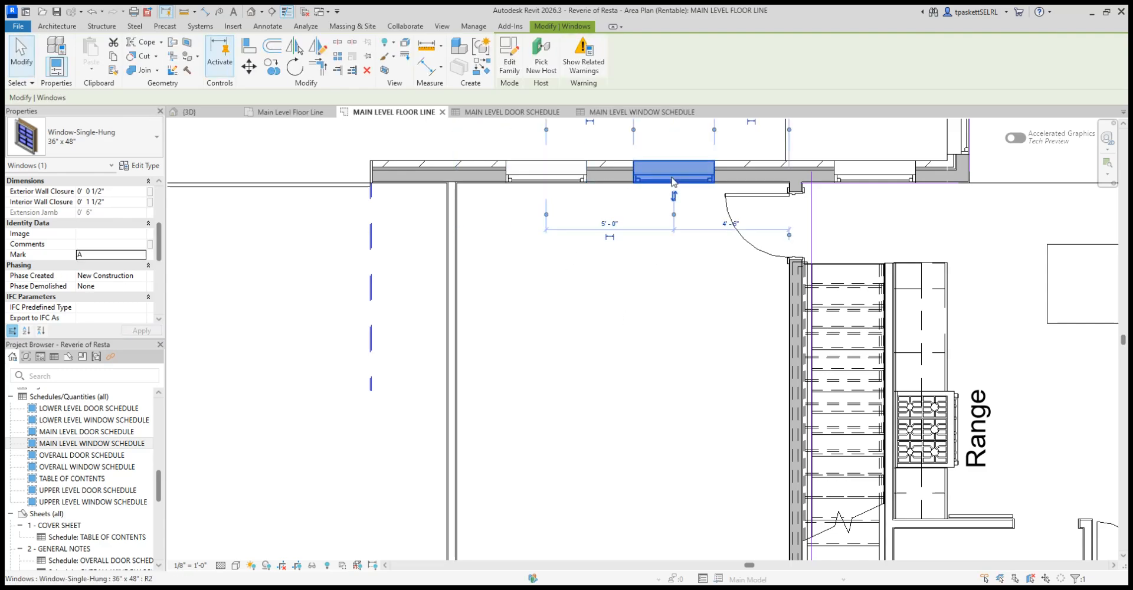
pyautogui.click(89, 254)
pyautogui.write('A')
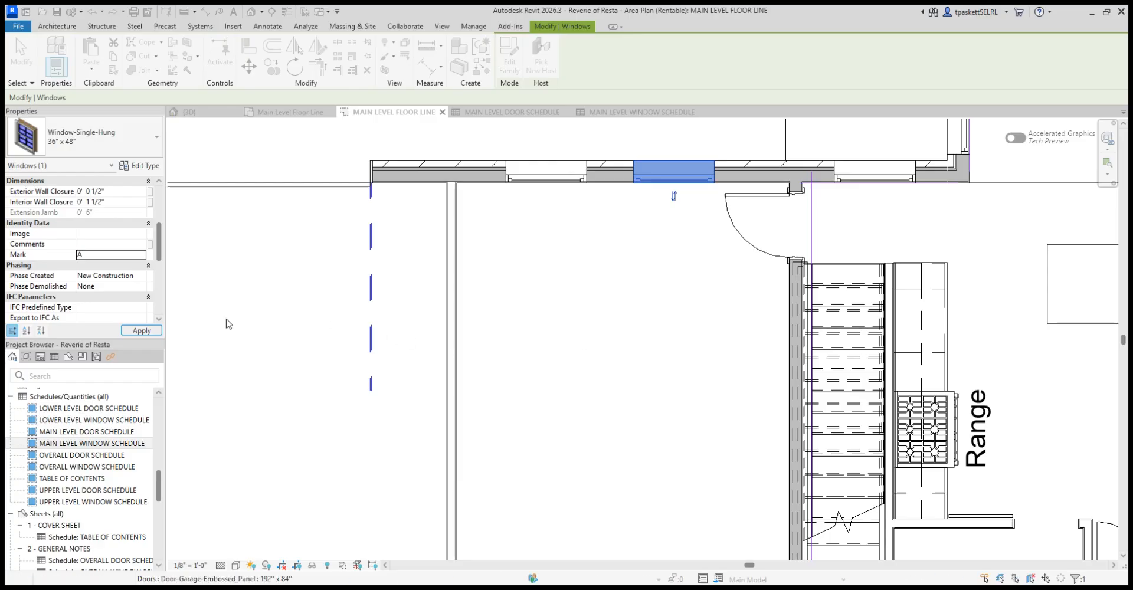
# Step: Set the Mark of the window above the staircase, between the shop and the breakfast nook, to A
pyautogui.click(875, 173)
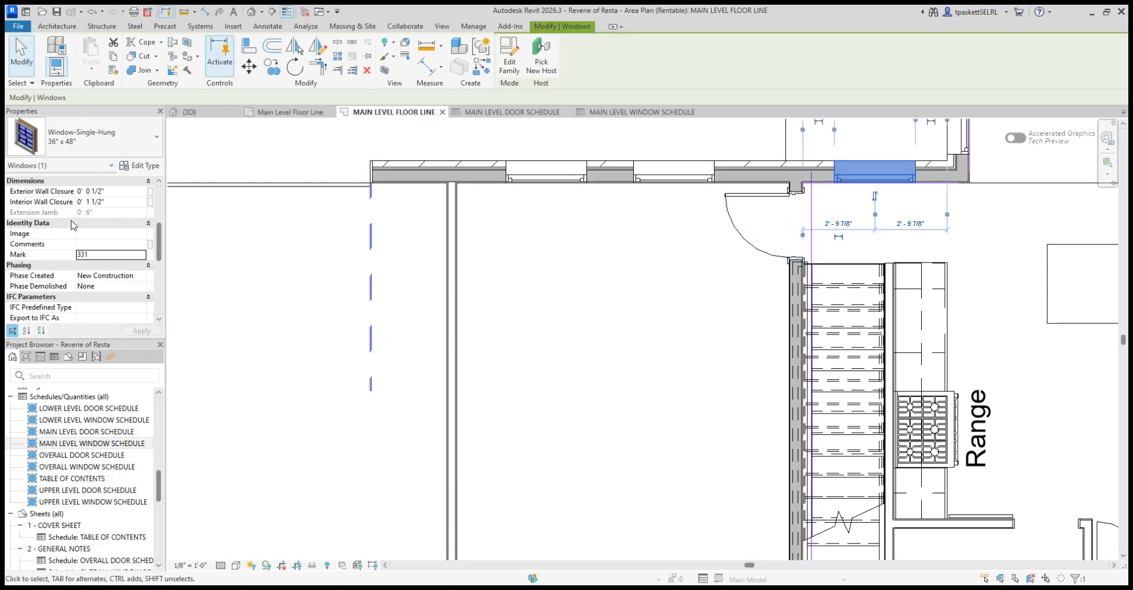
pyautogui.click(86, 246)
pyautogui.write('A')
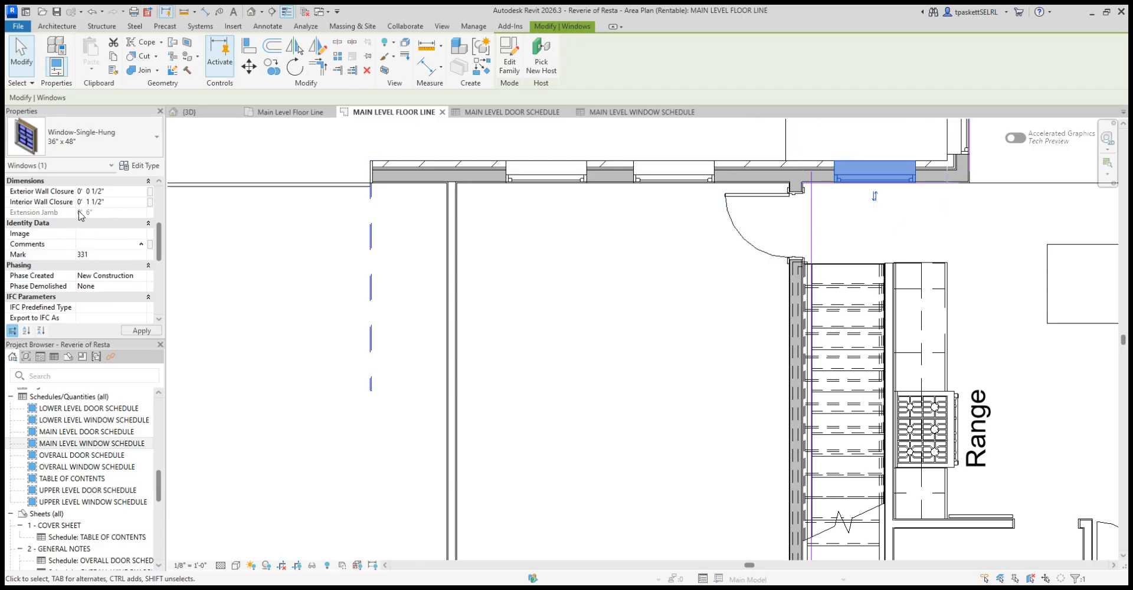
pyautogui.click(84, 255)
pyautogui.write('A')
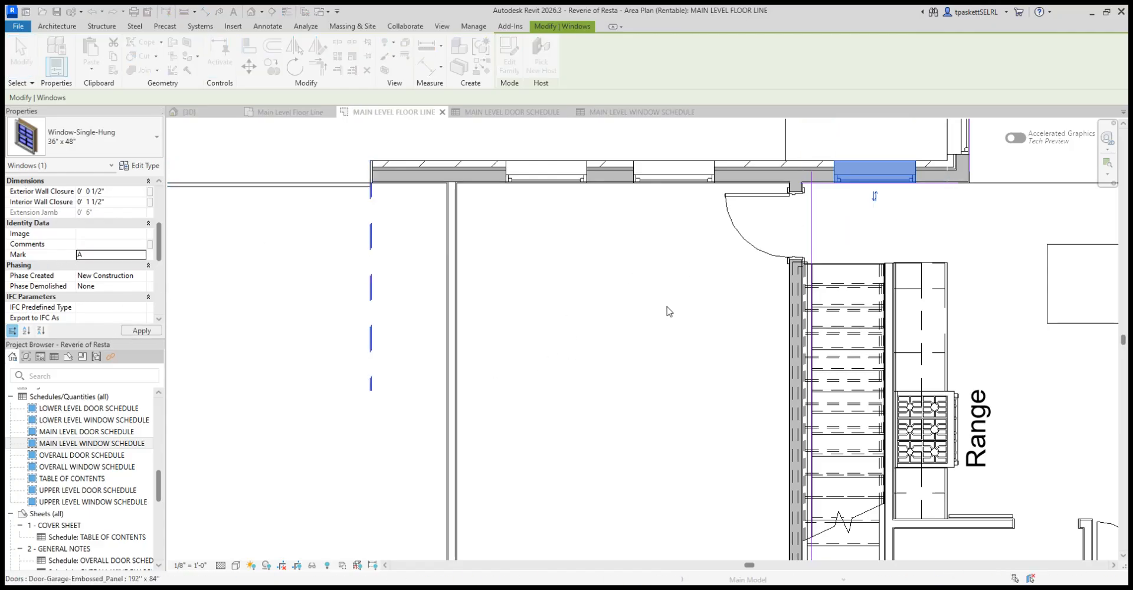
# Step: Set the Mark of the window in the breakfast nook's left side wall to A
pyautogui.scroll(-5, 667, 311)
pyautogui.scroll(4, 652, 289)
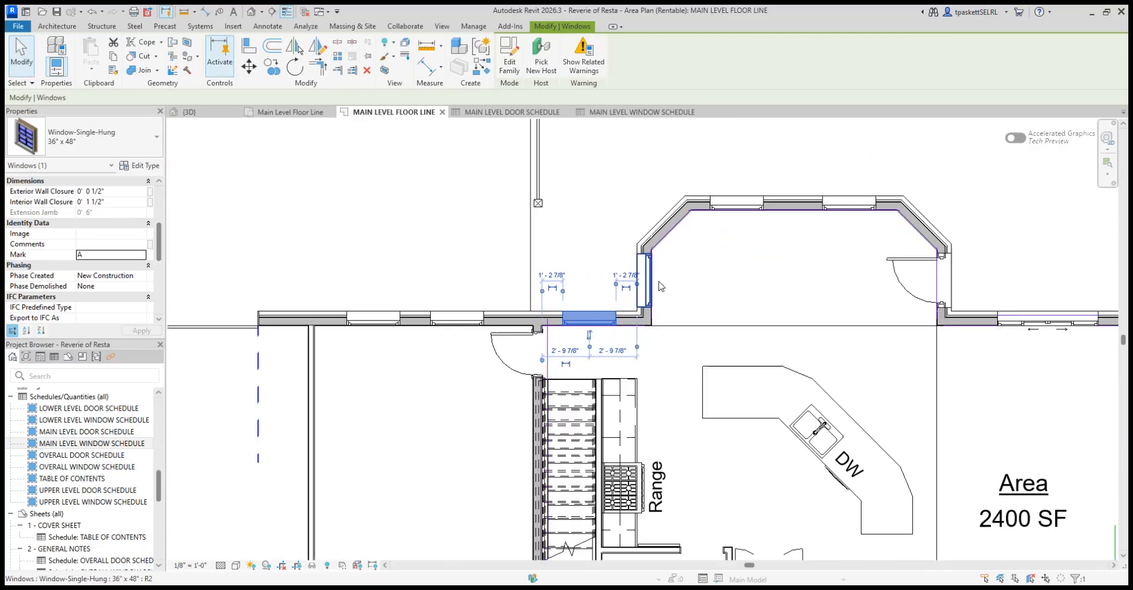
pyautogui.press('Escape')
pyautogui.click(646, 280)
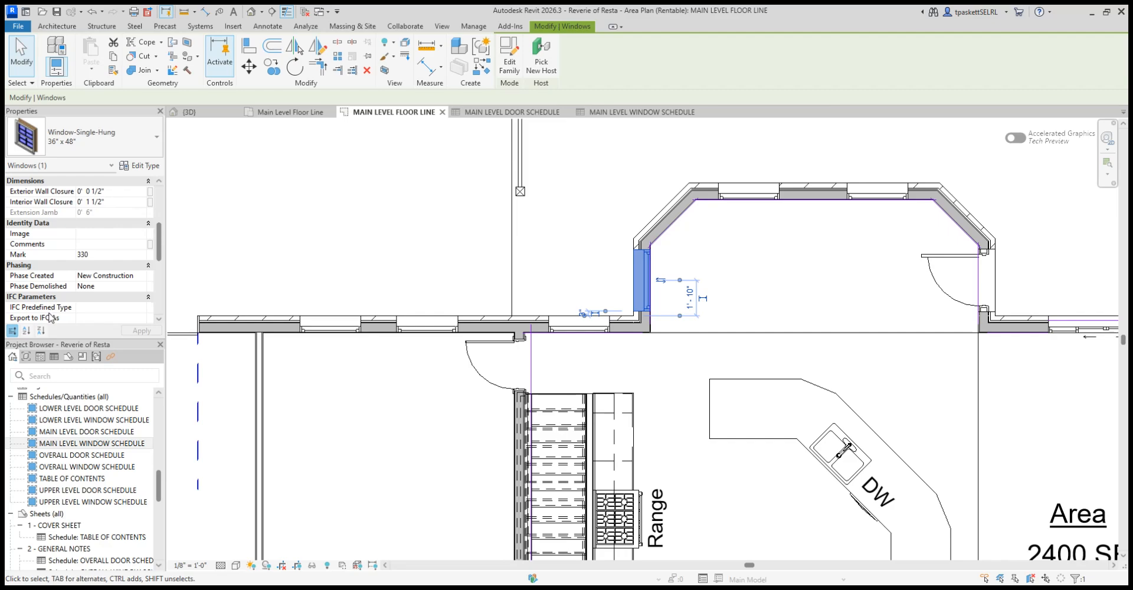
pyautogui.click(103, 255)
pyautogui.write('A')
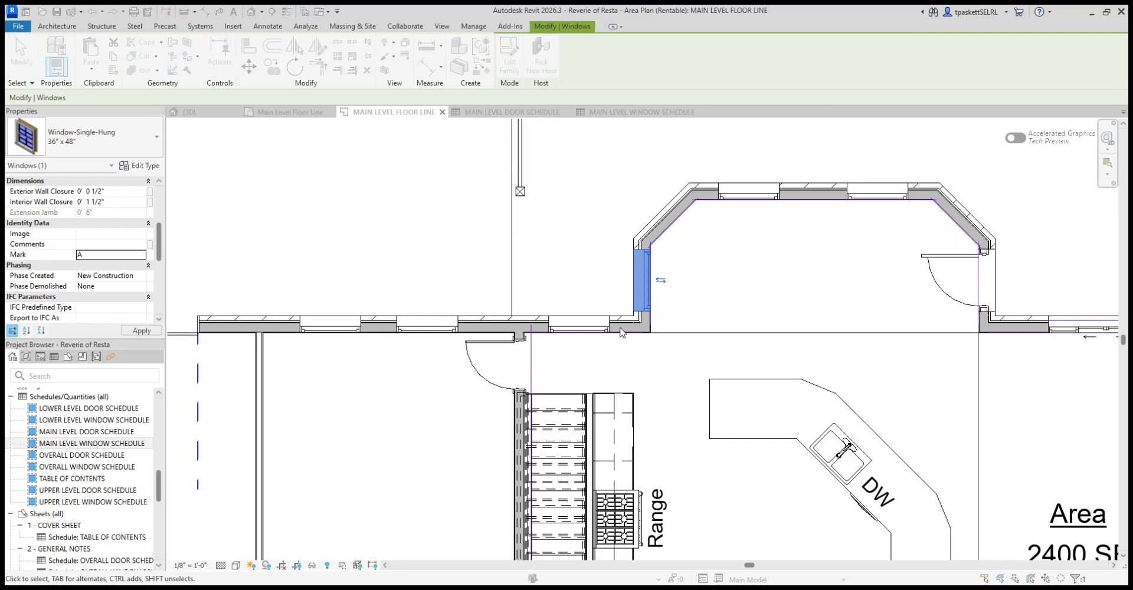
# Step: Set the Mark of the left window in the breakfast nook's upper wall to A
pyautogui.click(737, 196)
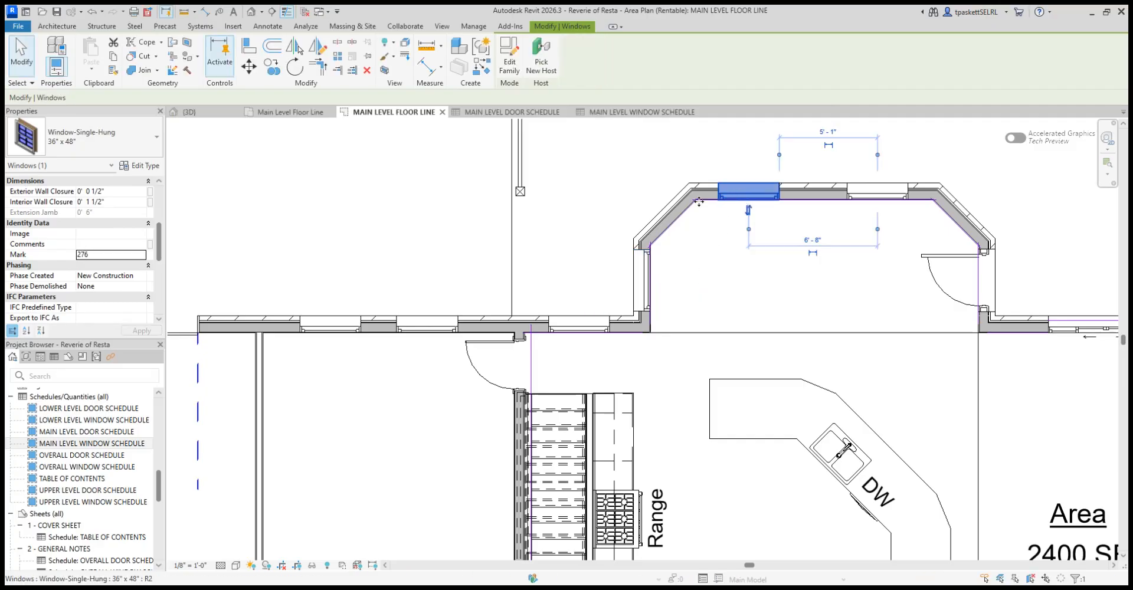
pyautogui.click(100, 265)
pyautogui.click(97, 255)
pyautogui.write('A')
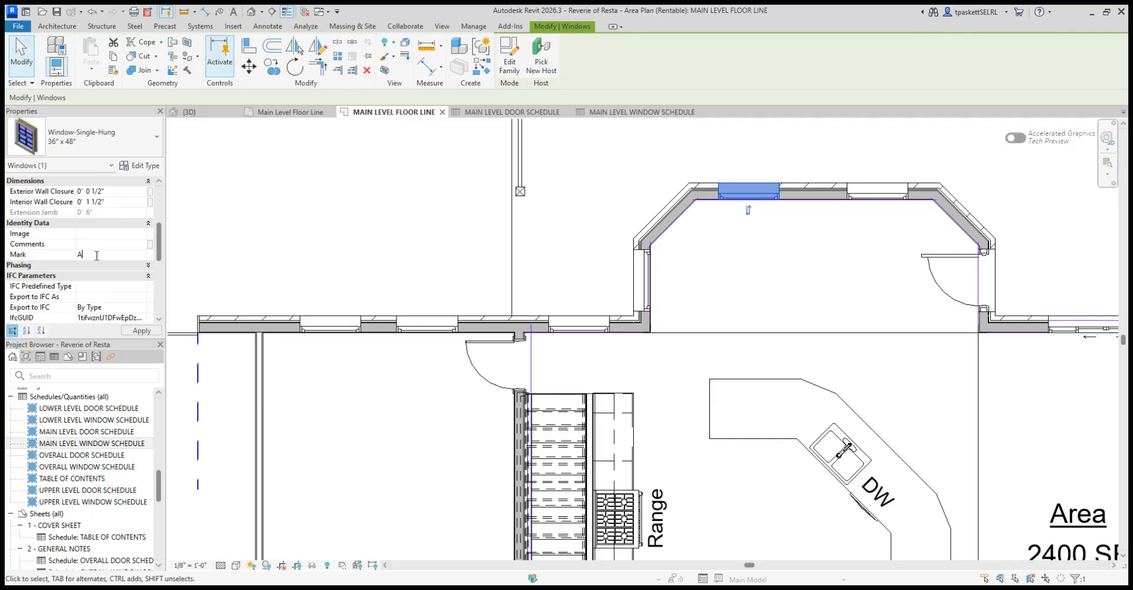
# Step: Set the Mark of the right window in the breakfast nook's upper wall to A
pyautogui.click(141, 331)
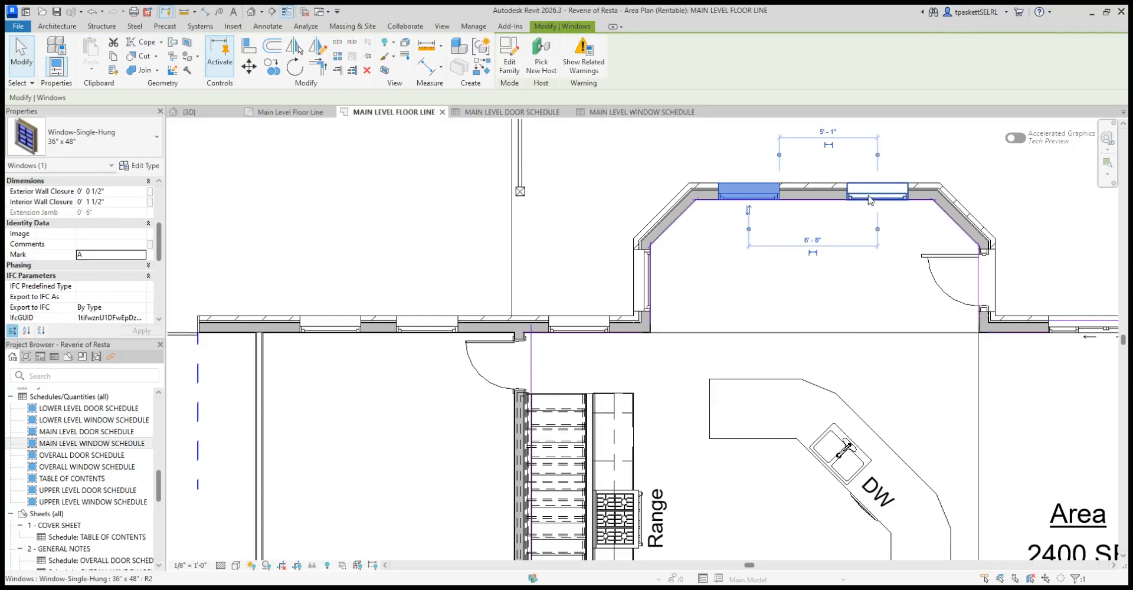
pyautogui.click(878, 191)
pyautogui.click(92, 255)
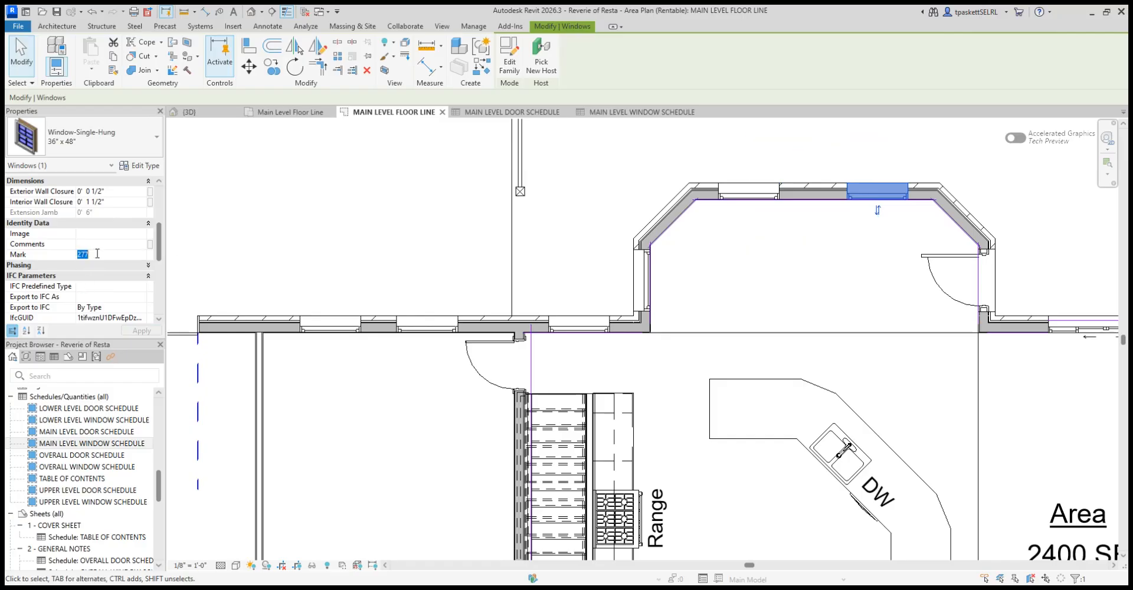
pyautogui.write('A')
pyautogui.click(134, 331)
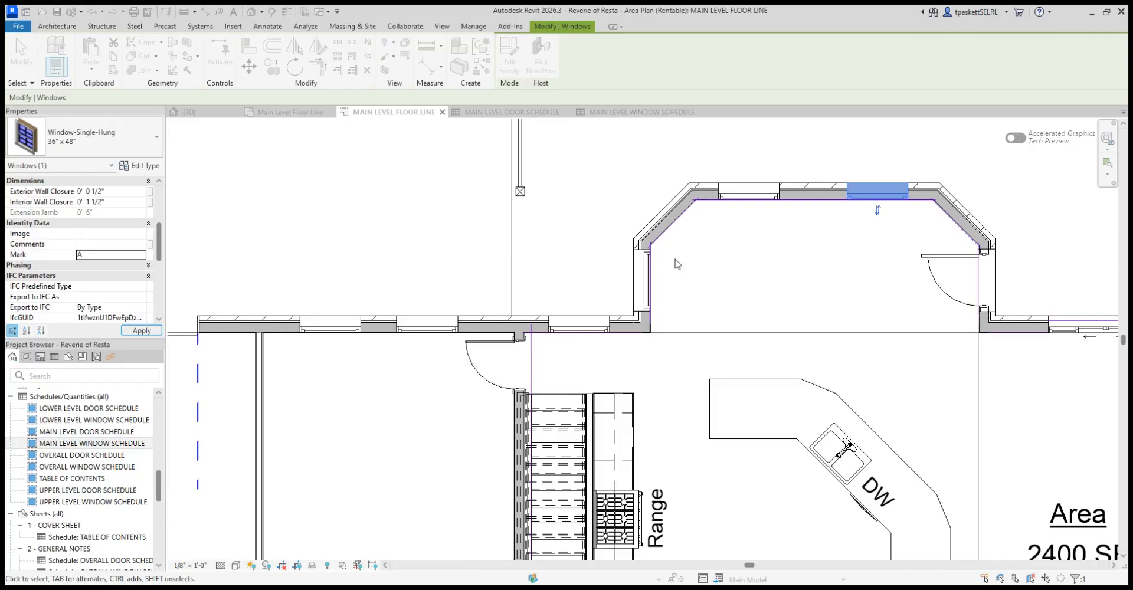
# Step: Set the Mark of the 72" x 48" four-panel sliding window in the recessed wall between the two bays to B
pyautogui.scroll(-2, 848, 313)
pyautogui.moveTo(847, 313); pyautogui.dragTo(735, 297, button='middle')
pyautogui.scroll(4, 735, 297)
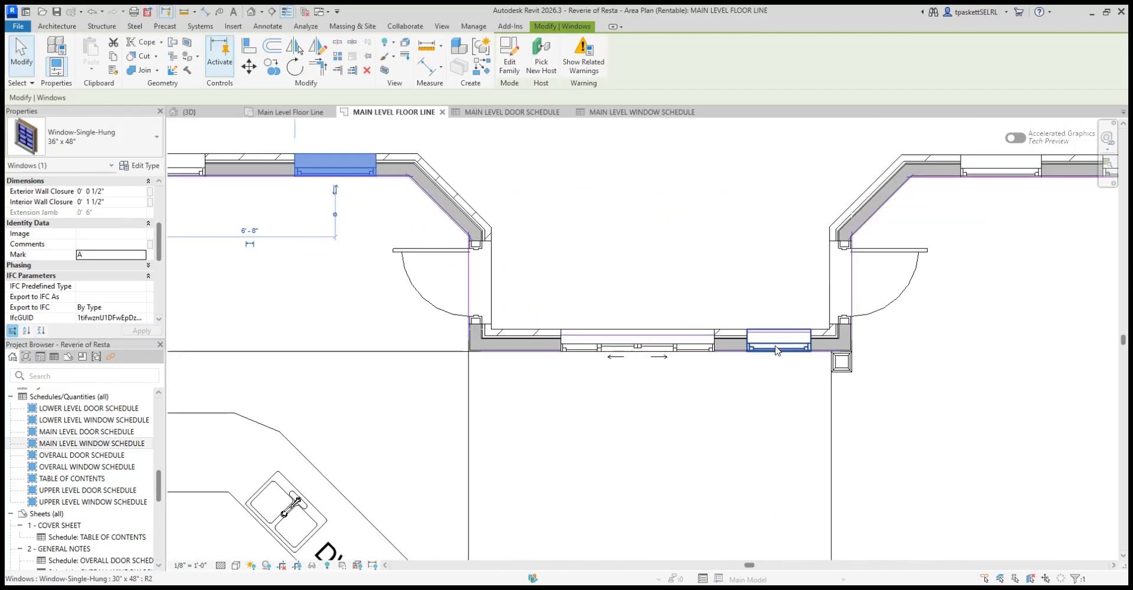
pyautogui.click(775, 345)
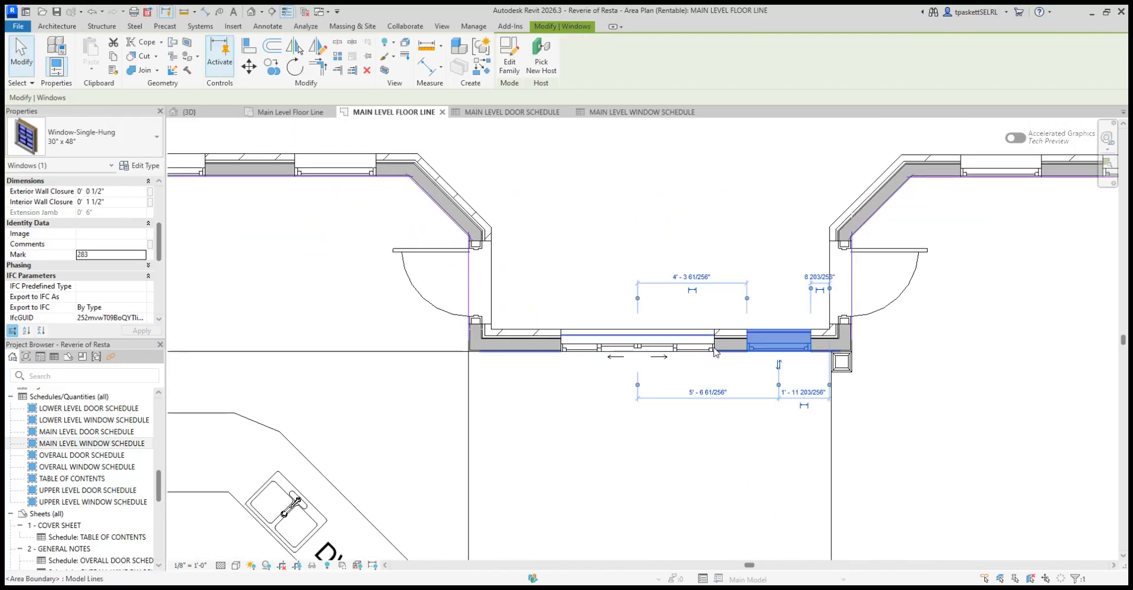
pyautogui.click(626, 349)
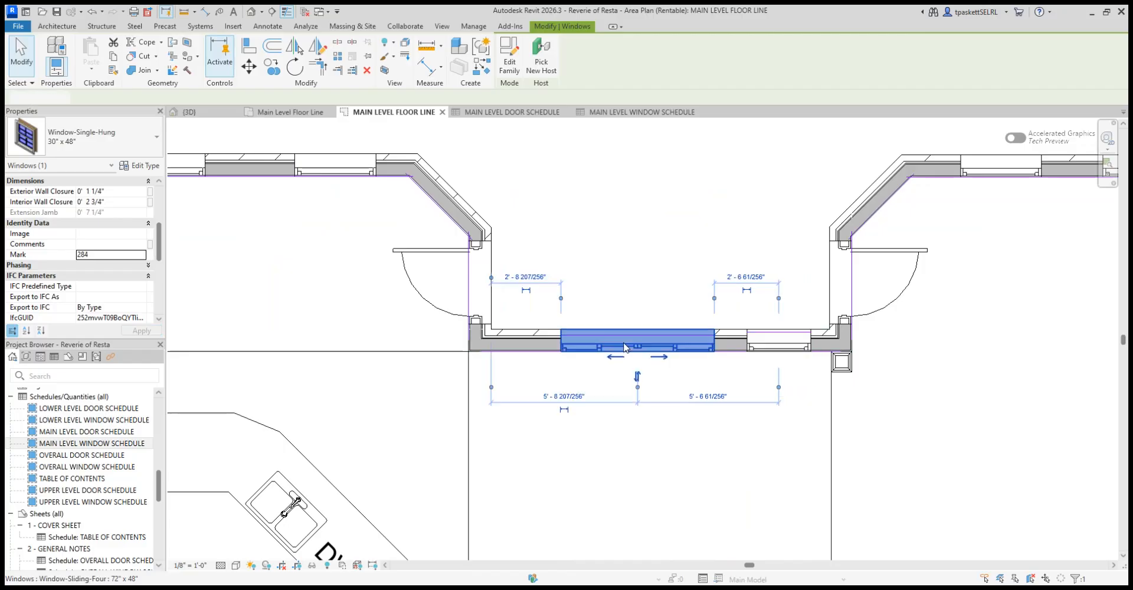
pyautogui.click(83, 254)
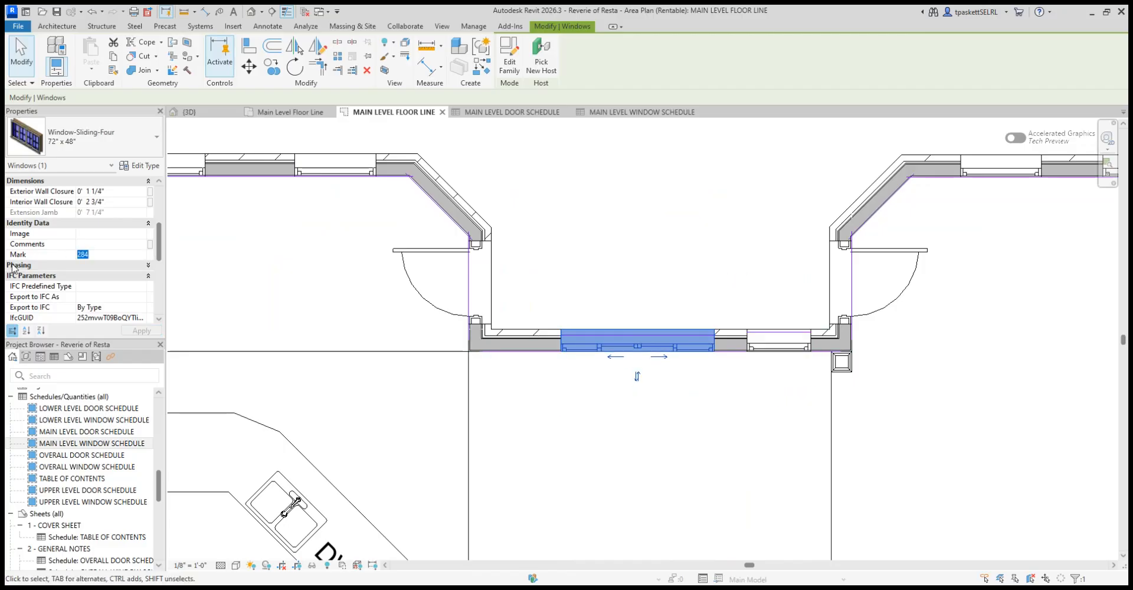
pyautogui.write('B')
pyautogui.click(129, 331)
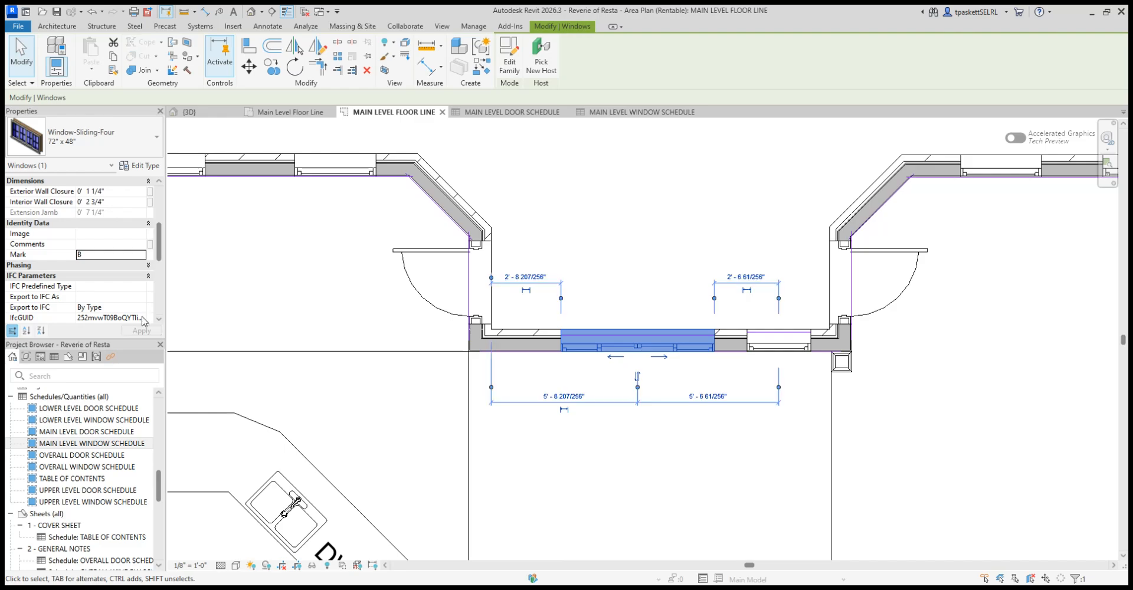
# Step: Set the Mark of the 30" x 48" single-hung window beside the sliding window to C
pyautogui.click(780, 345)
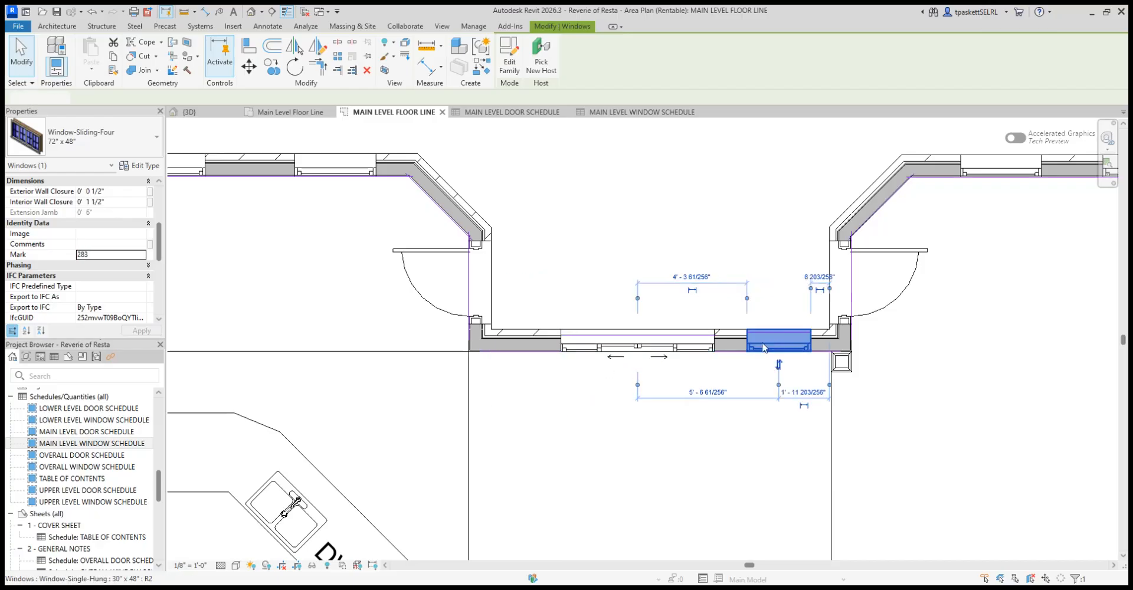
pyautogui.moveTo(99, 253); pyautogui.dragTo(49, 258)
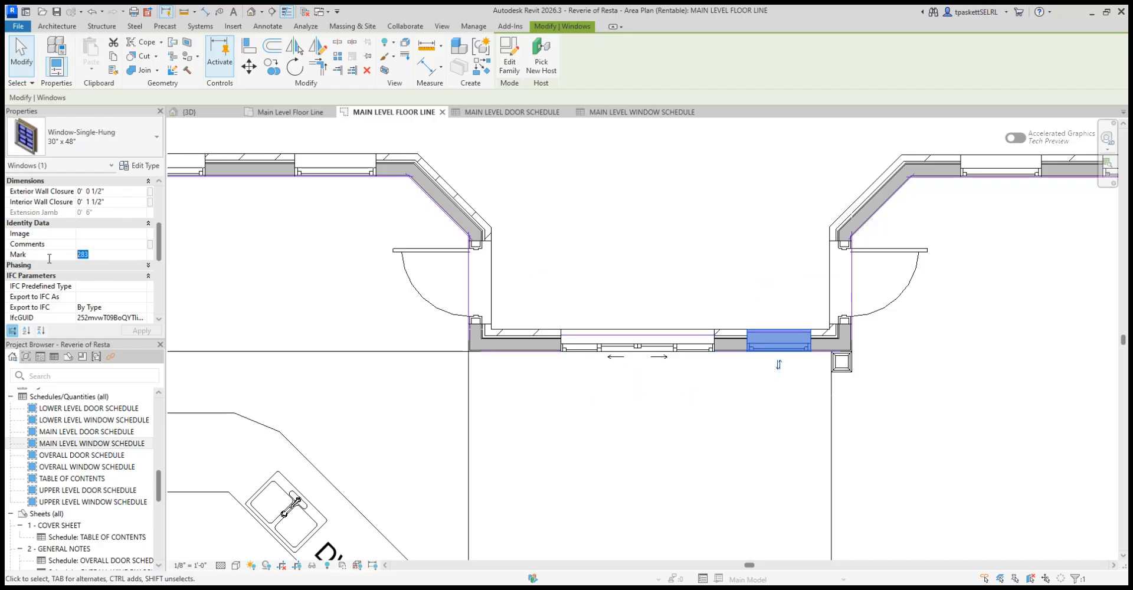
pyautogui.write('C')
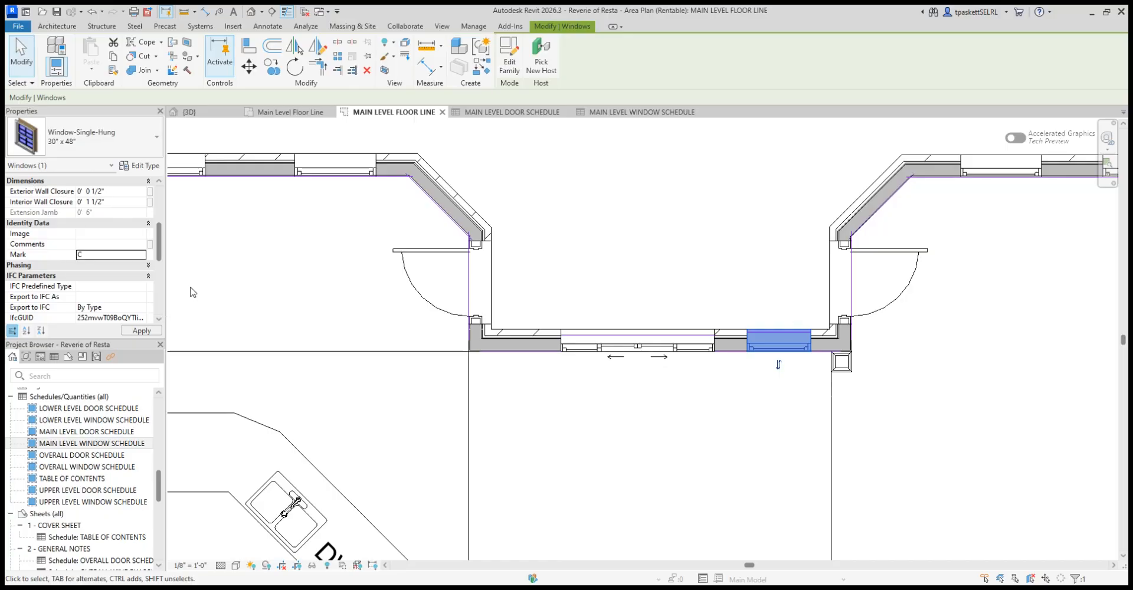
# Step: Set the Mark of the left single-hung window in the right-hand bay's upper wall to A
pyautogui.scroll(-3, 517, 235)
pyautogui.moveTo(635, 233); pyautogui.dragTo(504, 281, button='middle')
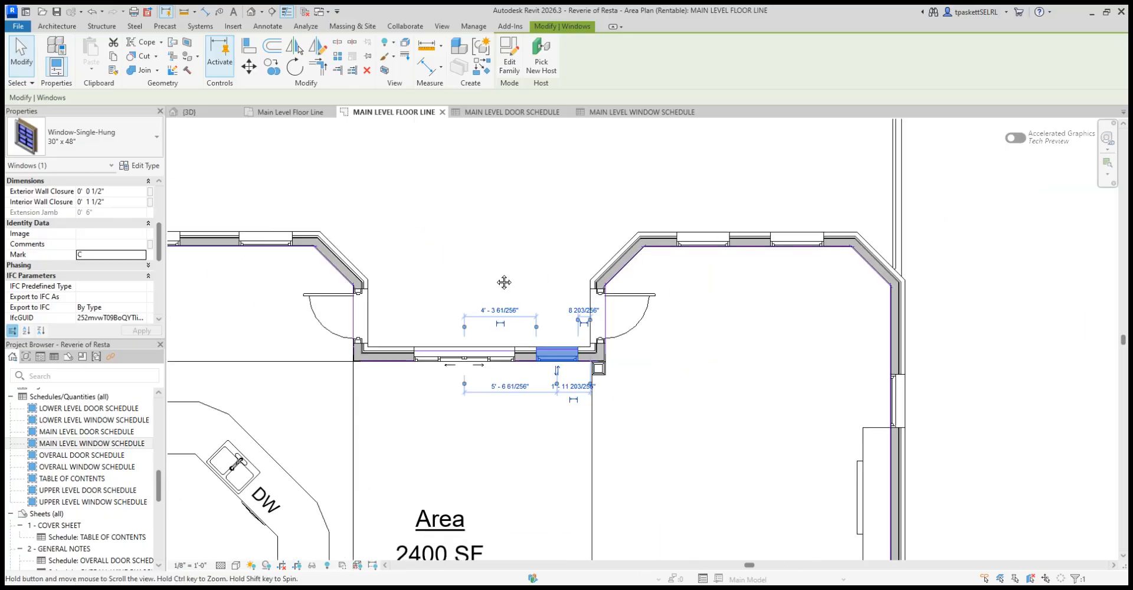
pyautogui.scroll(1, 709, 236)
pyautogui.click(708, 242)
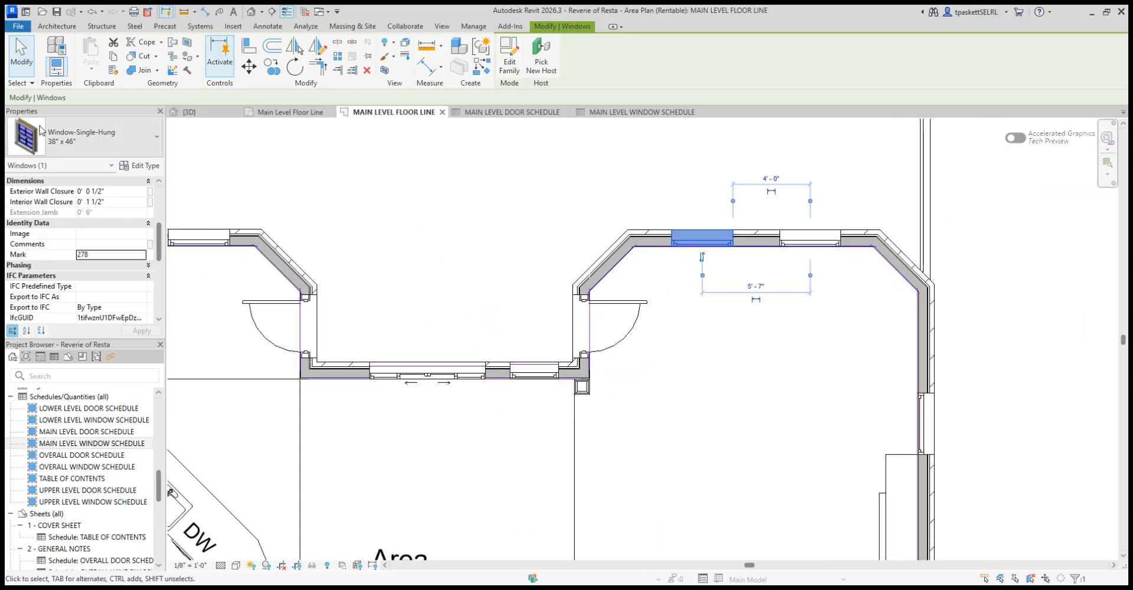
pyautogui.click(97, 255)
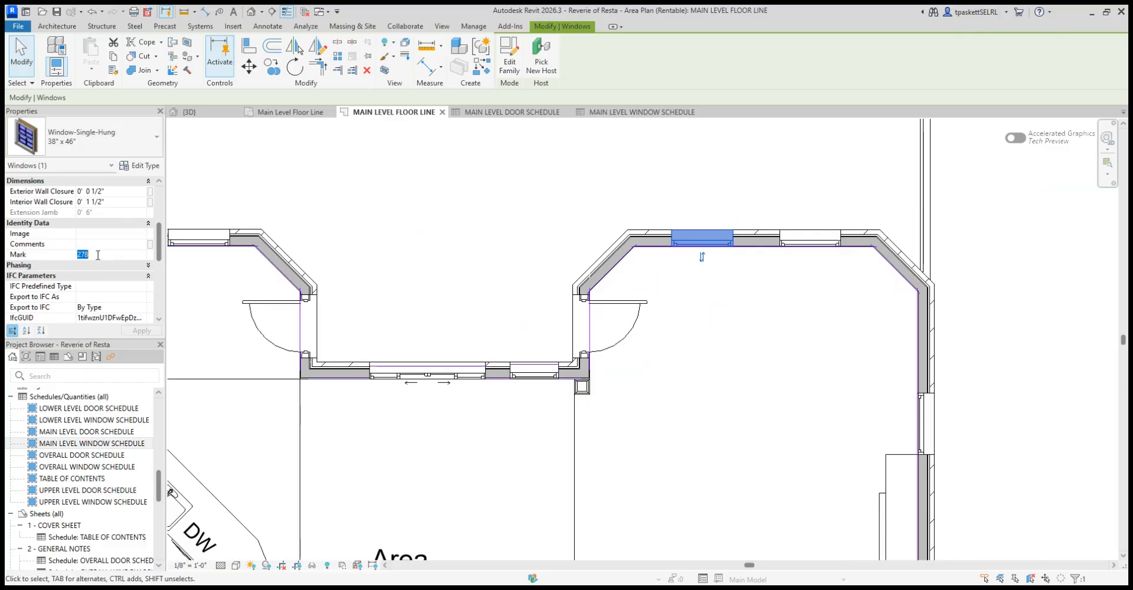
pyautogui.write('A')
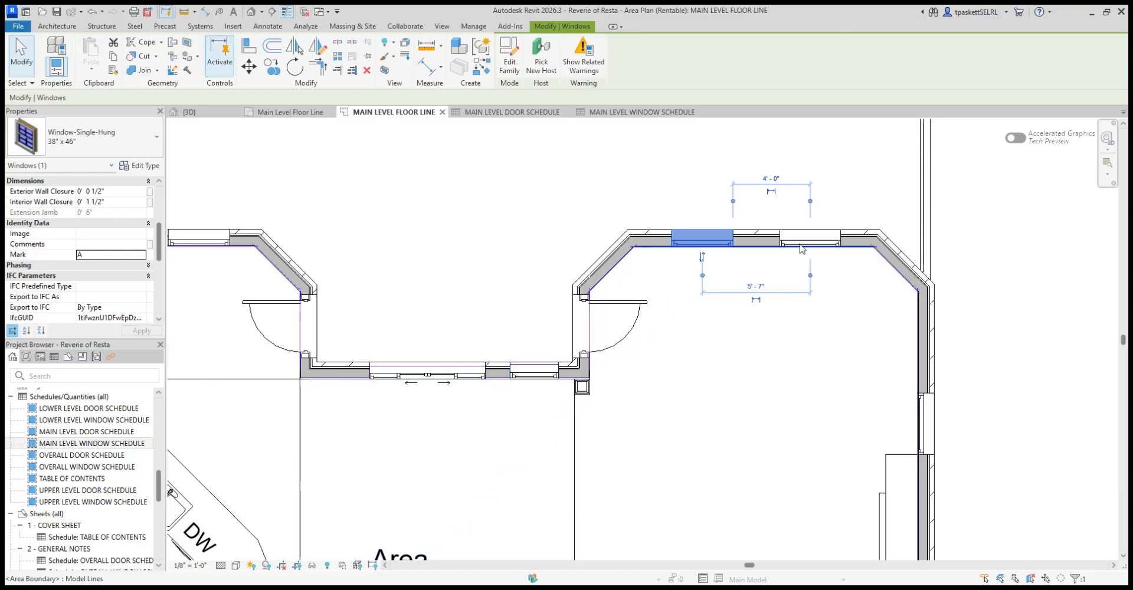
pyautogui.click(738, 247)
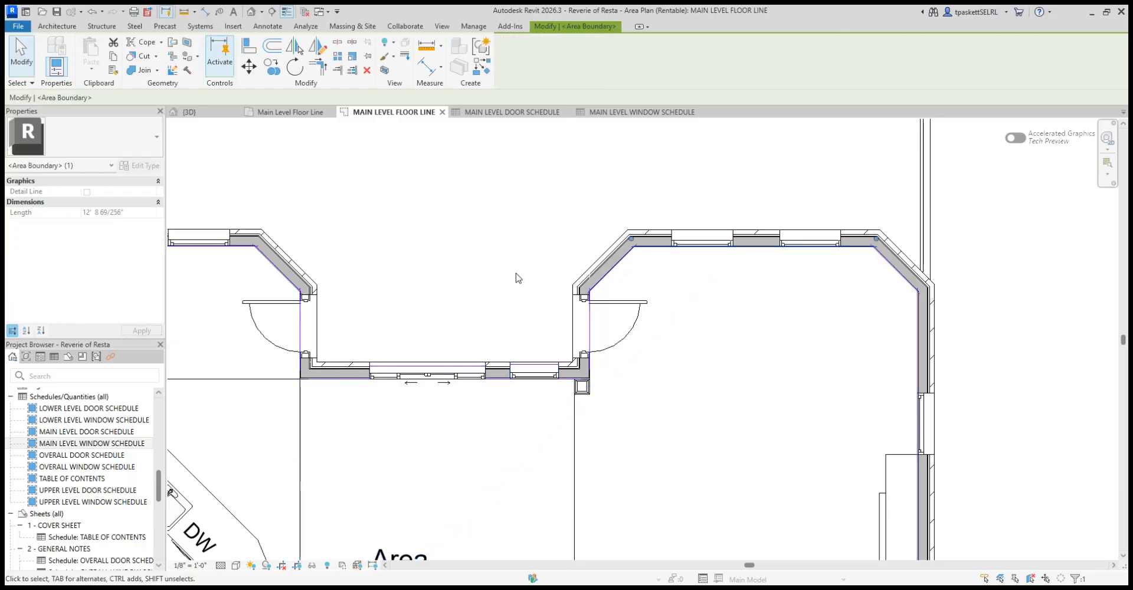
# Step: Set the Mark of the right single-hung window in the right-hand bay's upper wall to A
pyautogui.click(791, 248)
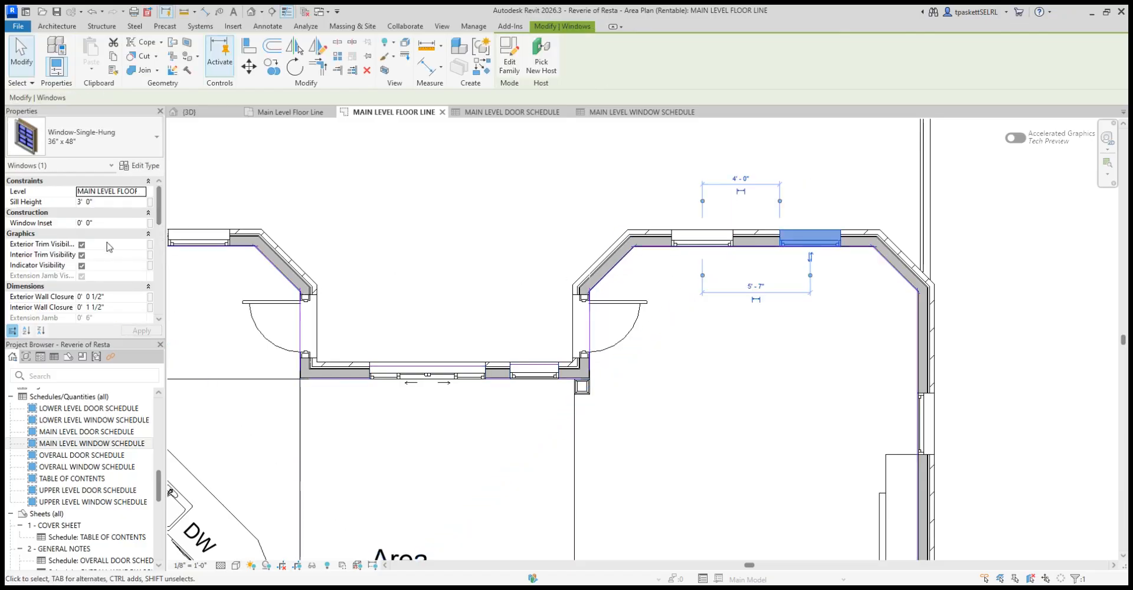
pyautogui.scroll(-3, 106, 310)
pyautogui.click(104, 297)
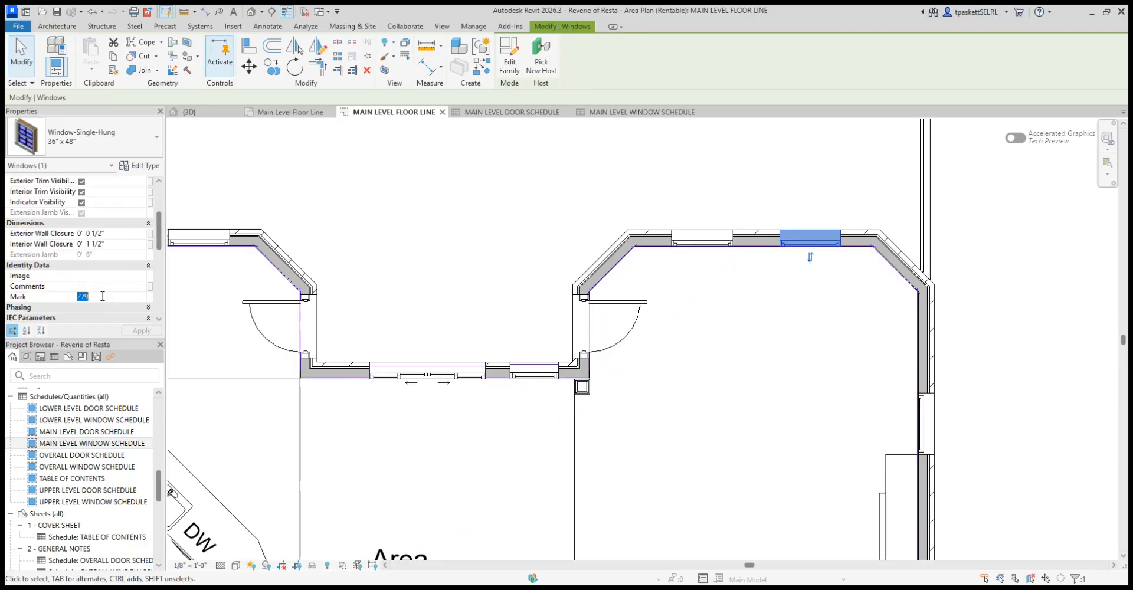
pyautogui.write('A')
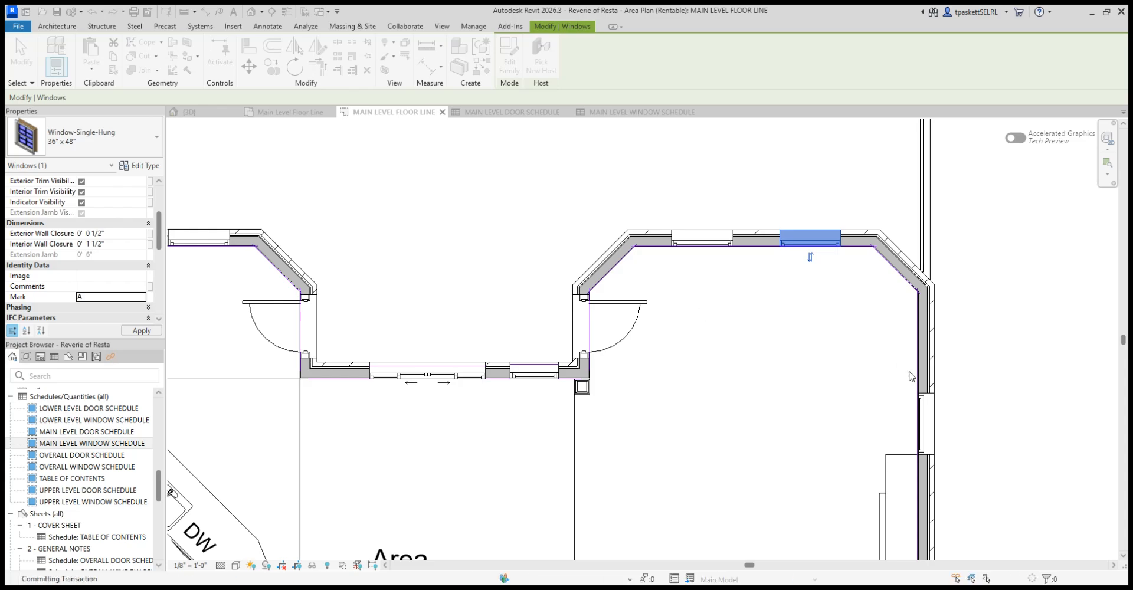
# Step: Set the Mark of the 36" x 48" window just above the fireplace in the right exterior wall to A
pyautogui.moveTo(910, 372); pyautogui.dragTo(811, 226, button='middle')
pyautogui.scroll(-4, 811, 227)
pyautogui.scroll(1, 816, 254)
pyautogui.scroll(2, 816, 254)
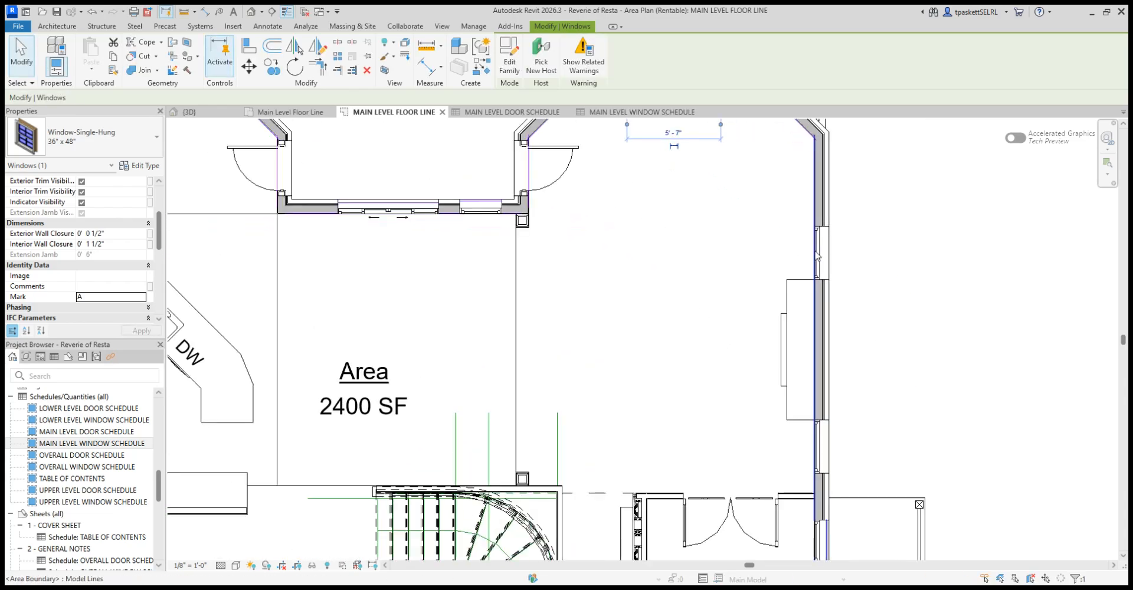
pyautogui.click(820, 253)
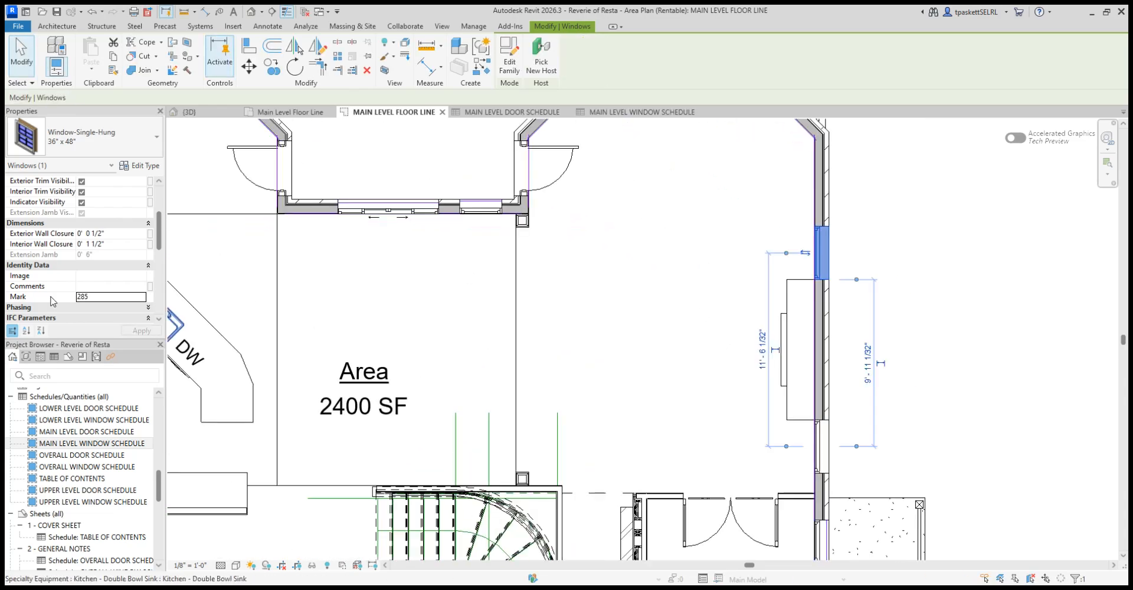
pyautogui.moveTo(76, 297); pyautogui.dragTo(77, 298)
pyautogui.doubleClick(90, 297)
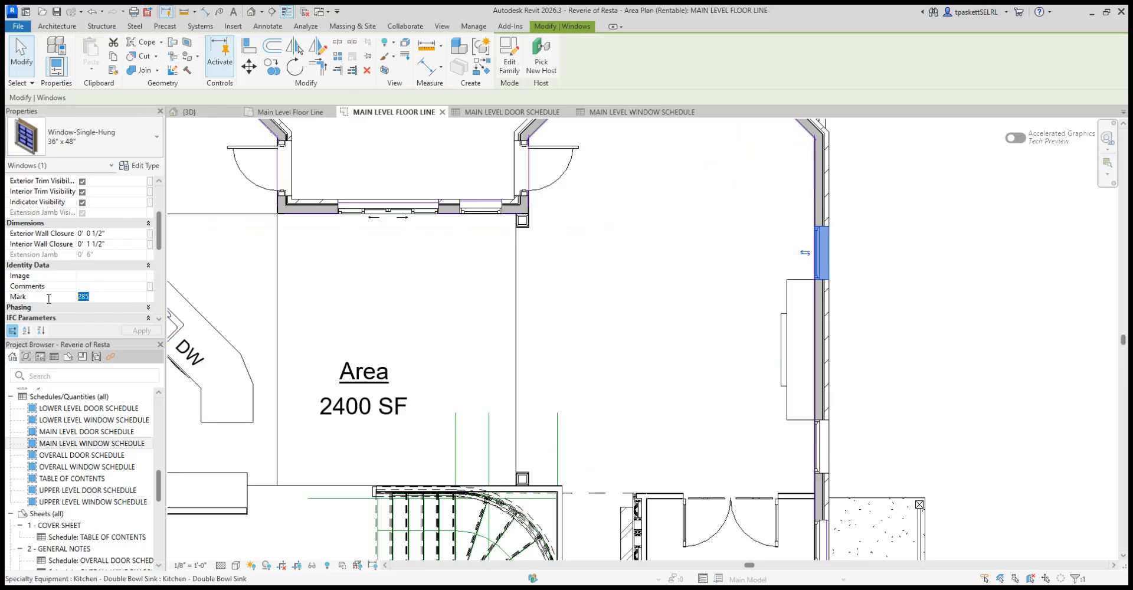
pyautogui.write('A')
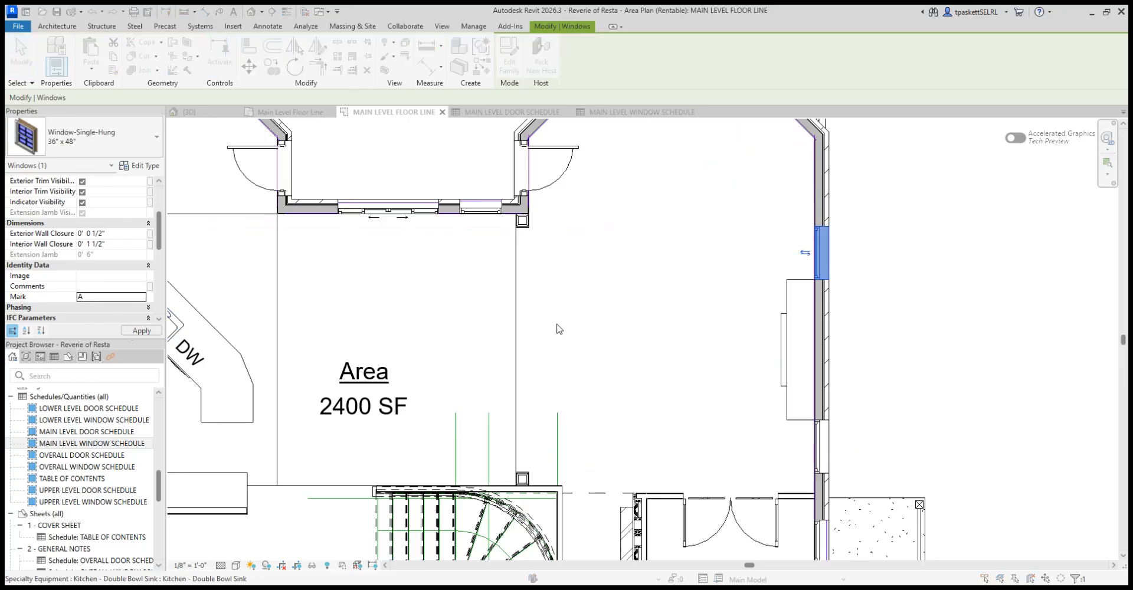
pyautogui.click(135, 331)
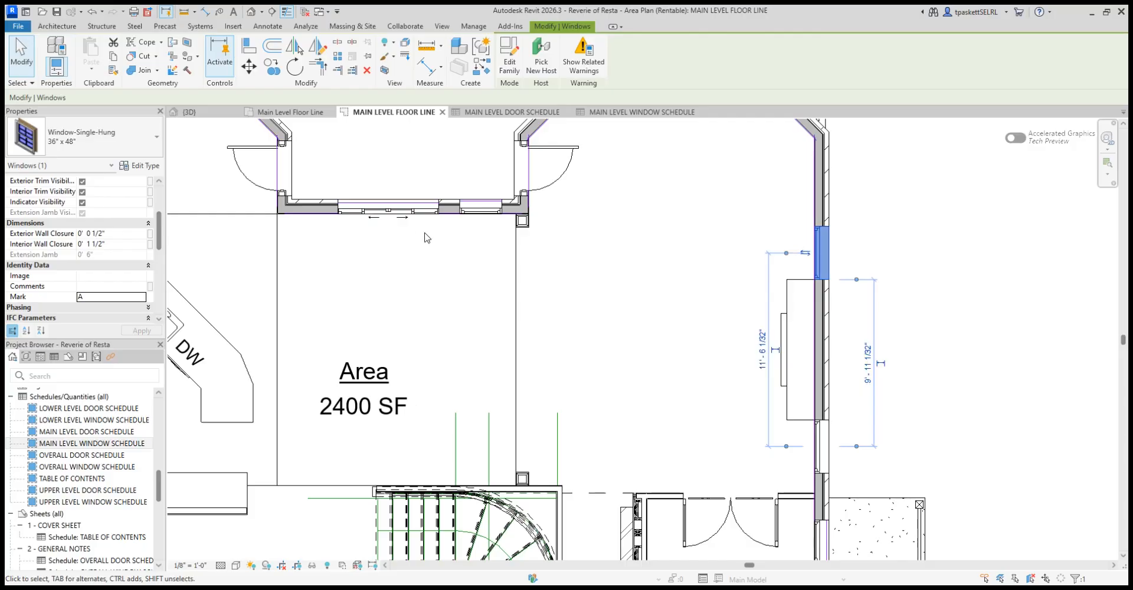
# Step: Set the Mark of the 36" x 48" window just below the fireplace in the right exterior wall to A
pyautogui.scroll(-3, 486, 330)
pyautogui.scroll(5, 758, 354)
pyautogui.moveTo(714, 412); pyautogui.dragTo(708, 308, button='middle')
pyautogui.click(651, 356)
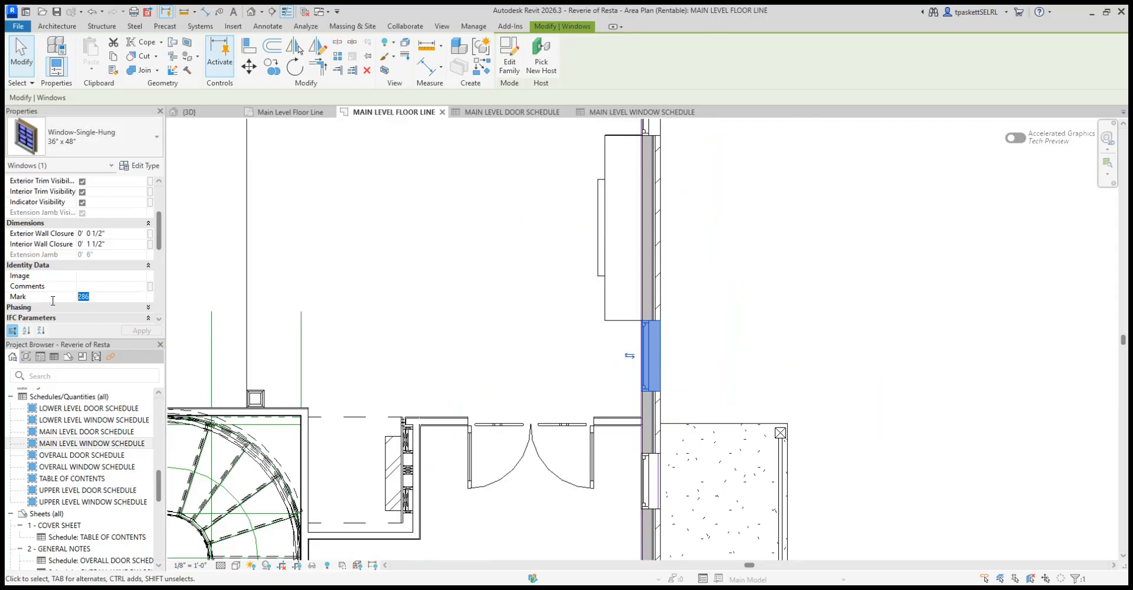
pyautogui.doubleClick(94, 296)
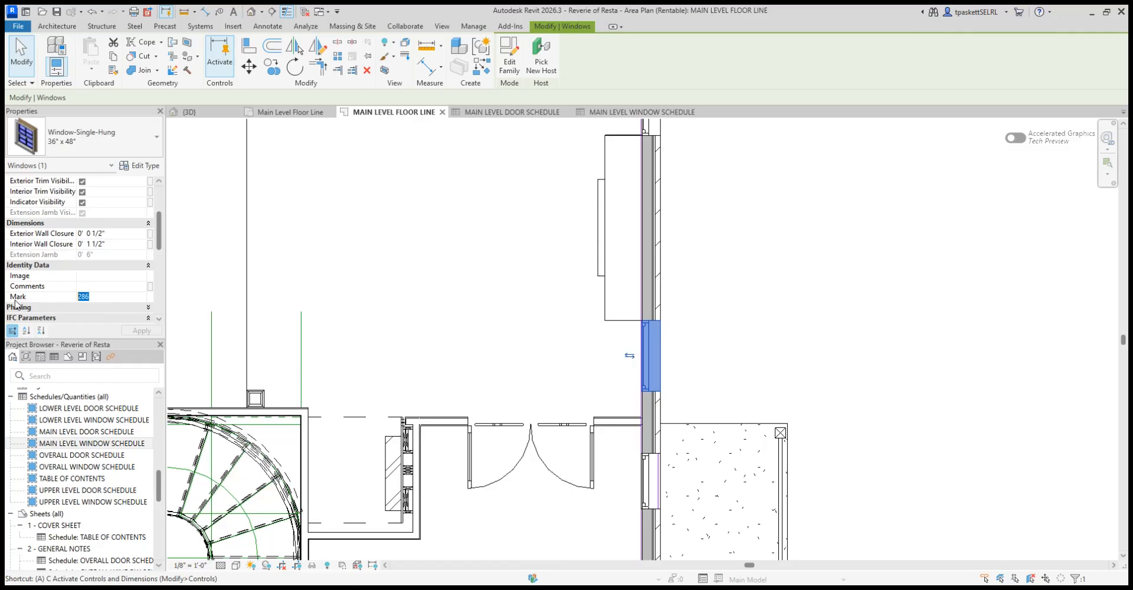
pyautogui.write('A')
pyautogui.click(130, 330)
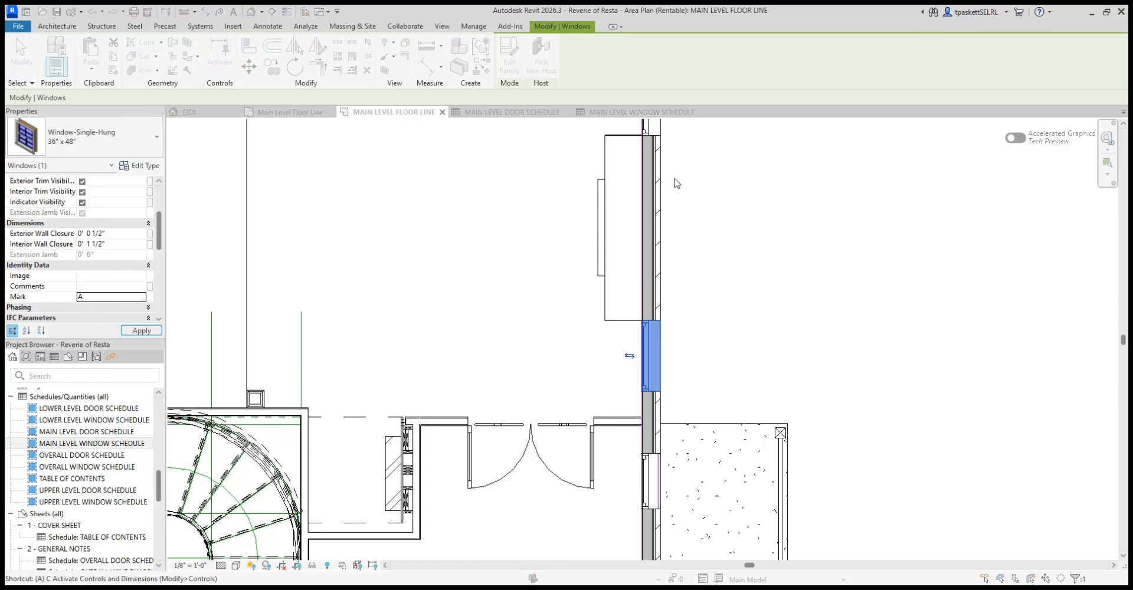
# Step: Set the Mark of the upper 30" x 48" window in the right exterior wall of the double-door room to C
pyautogui.scroll(-3, 527, 274)
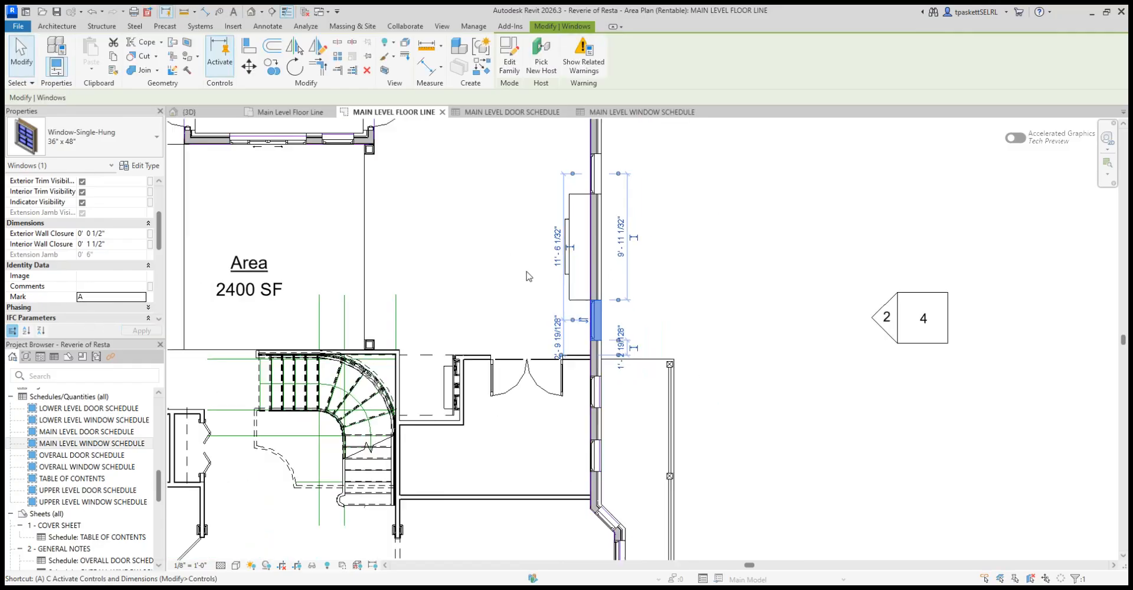
pyautogui.moveTo(694, 298); pyautogui.dragTo(713, 164, button='middle')
pyautogui.scroll(3, 643, 238)
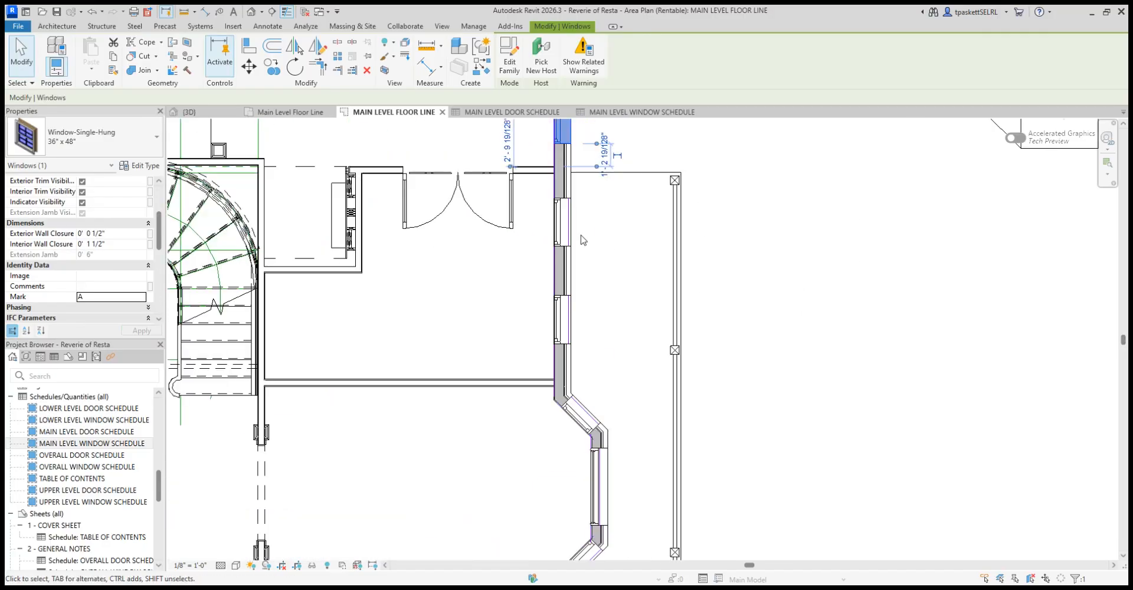
pyautogui.click(564, 231)
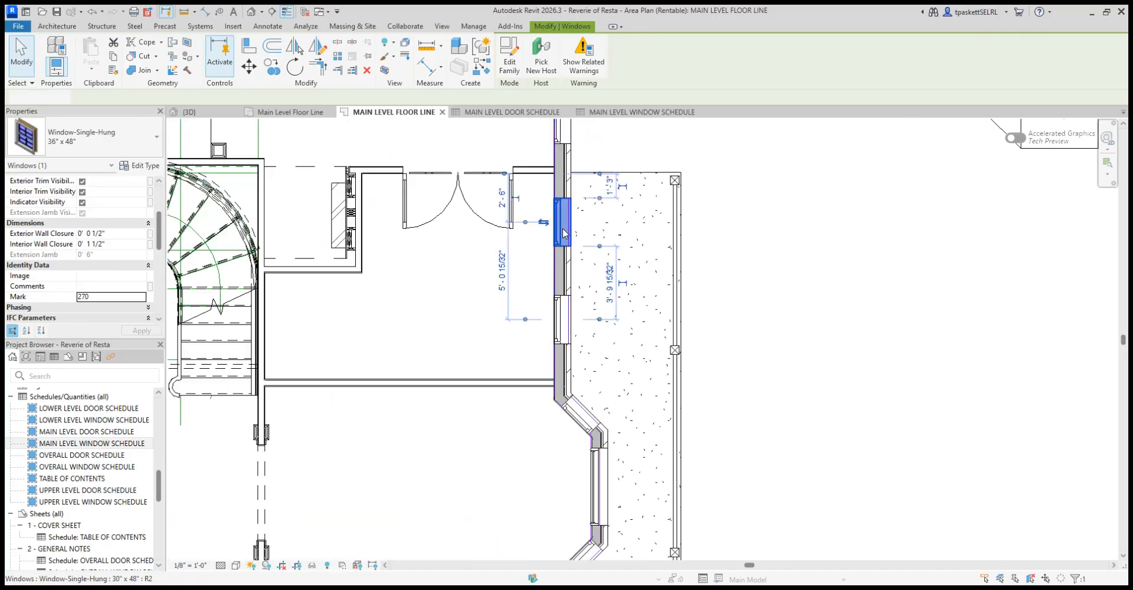
pyautogui.click(94, 296)
pyautogui.write('A')
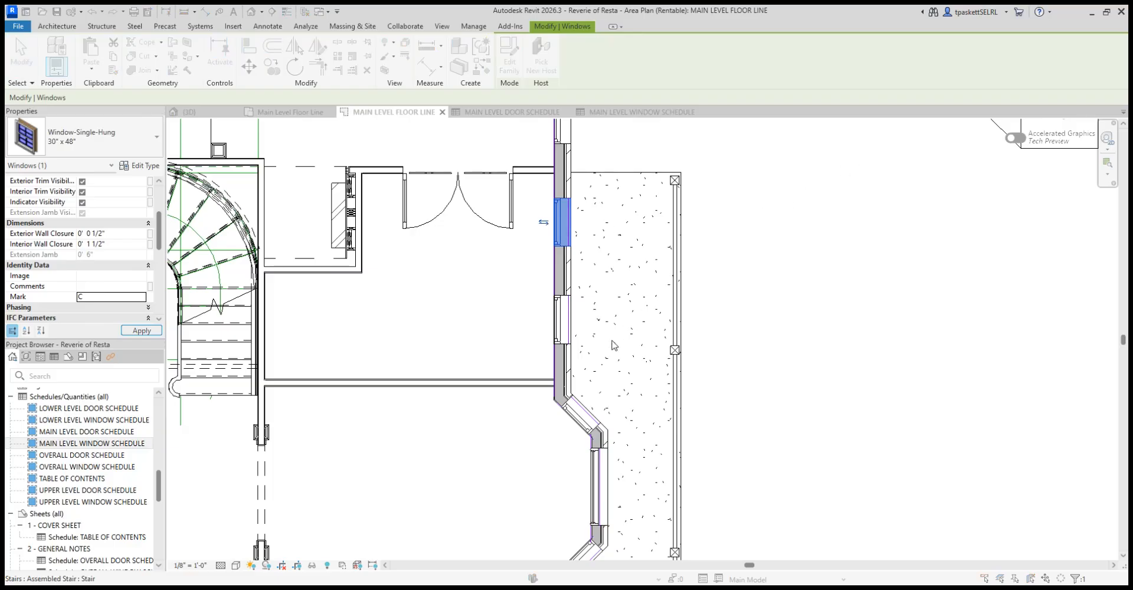
# Step: Set the Mark of the lower 30" x 48" window in the double-door room's right exterior wall to C
pyautogui.click(563, 320)
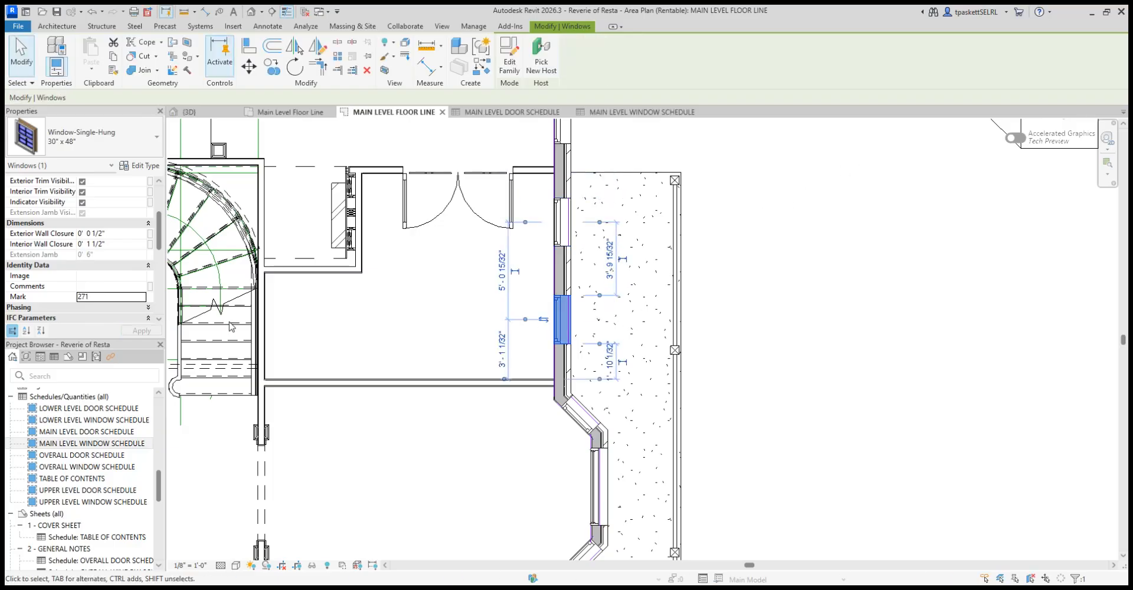
pyautogui.click(91, 300)
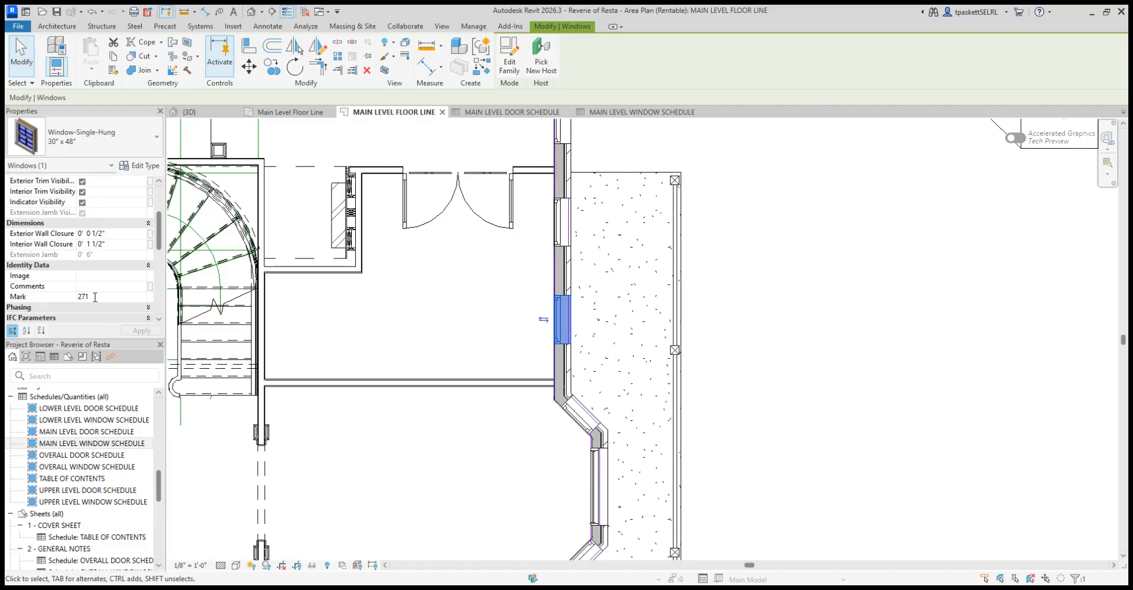
pyautogui.write('C')
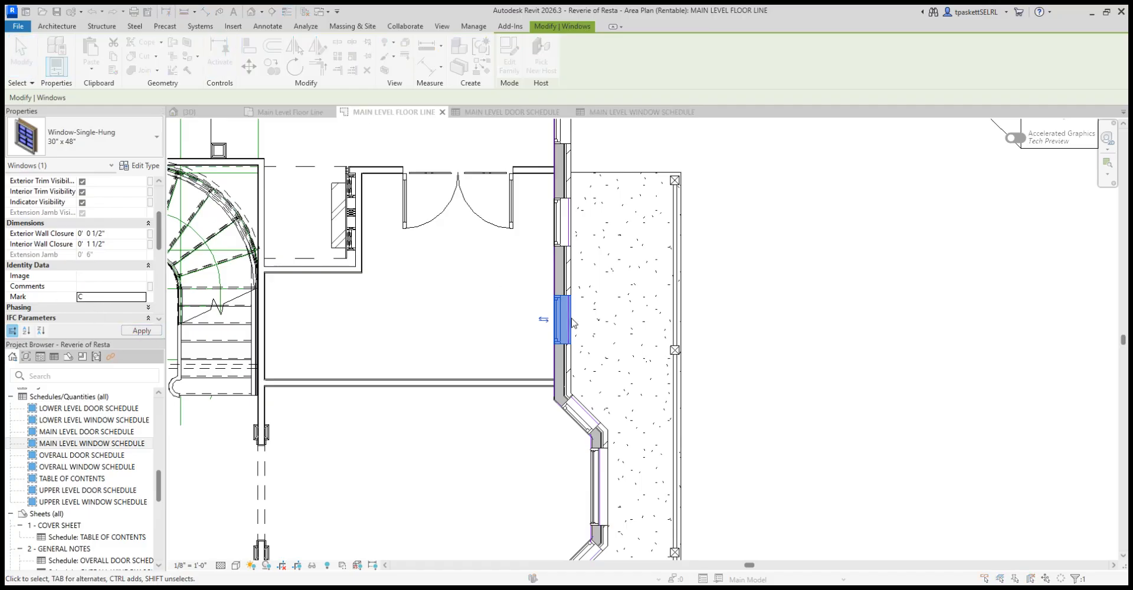
pyautogui.scroll(-2, 597, 337)
pyautogui.moveTo(751, 296); pyautogui.dragTo(813, 203, button='middle')
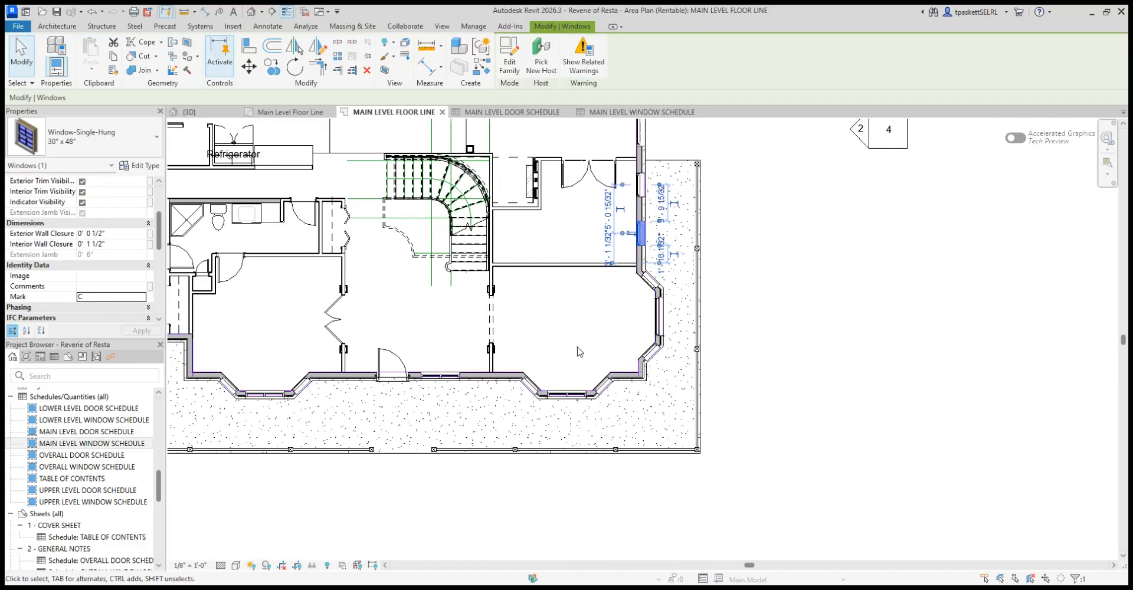
# Step: Edit the Mark of the upper angled 24" x 60" window in the bay on the right exterior wall
pyautogui.scroll(3, 625, 282)
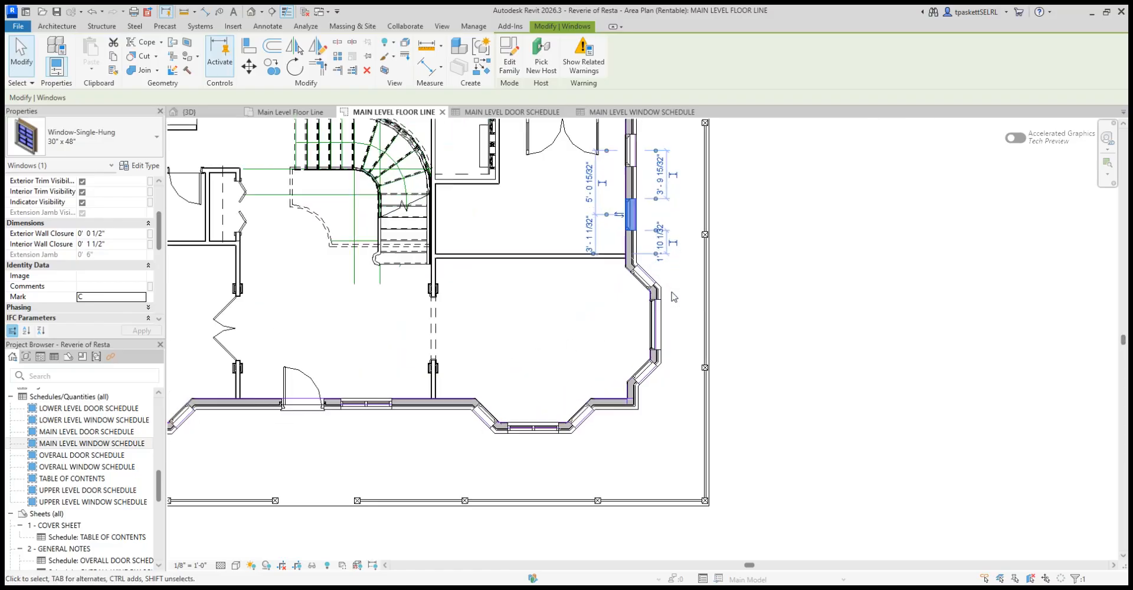
pyautogui.click(629, 277)
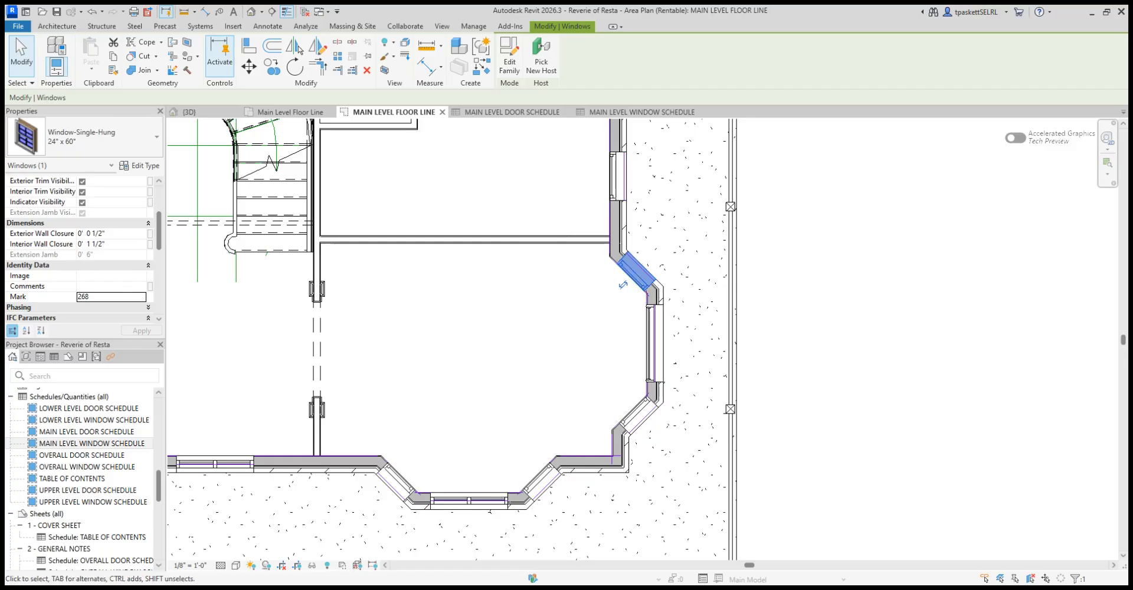
pyautogui.click(101, 297)
# Step: Switch to the Main Level Floor Line floor plan, showing the living room's right-hand bay
pyautogui.click(659, 330)
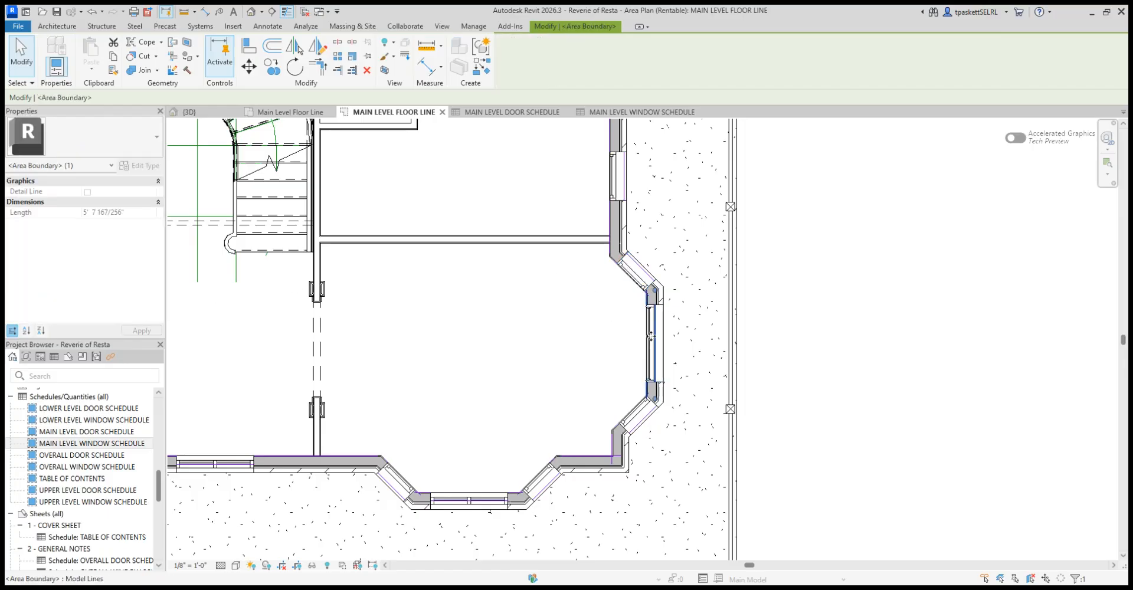
pyautogui.click(815, 269)
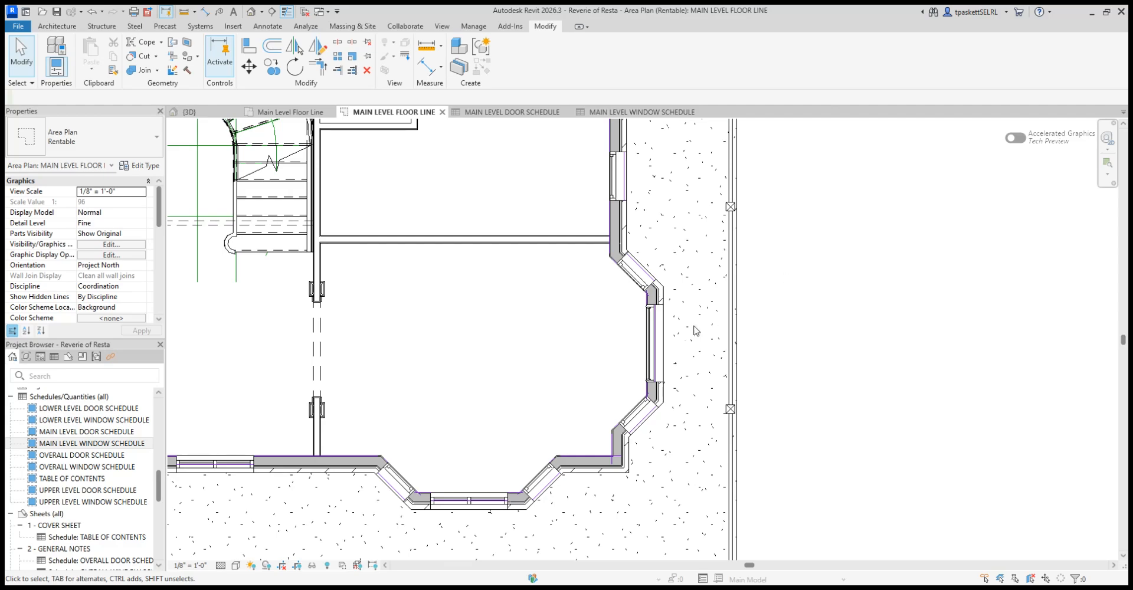
pyautogui.click(626, 111)
pyautogui.click(290, 111)
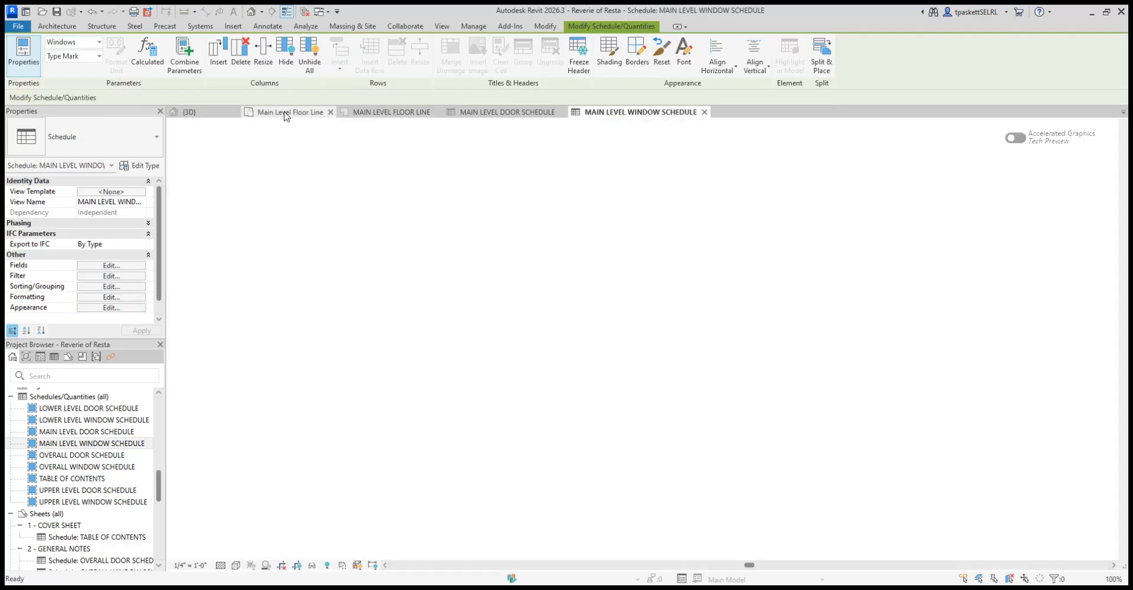
pyautogui.scroll(3, 790, 381)
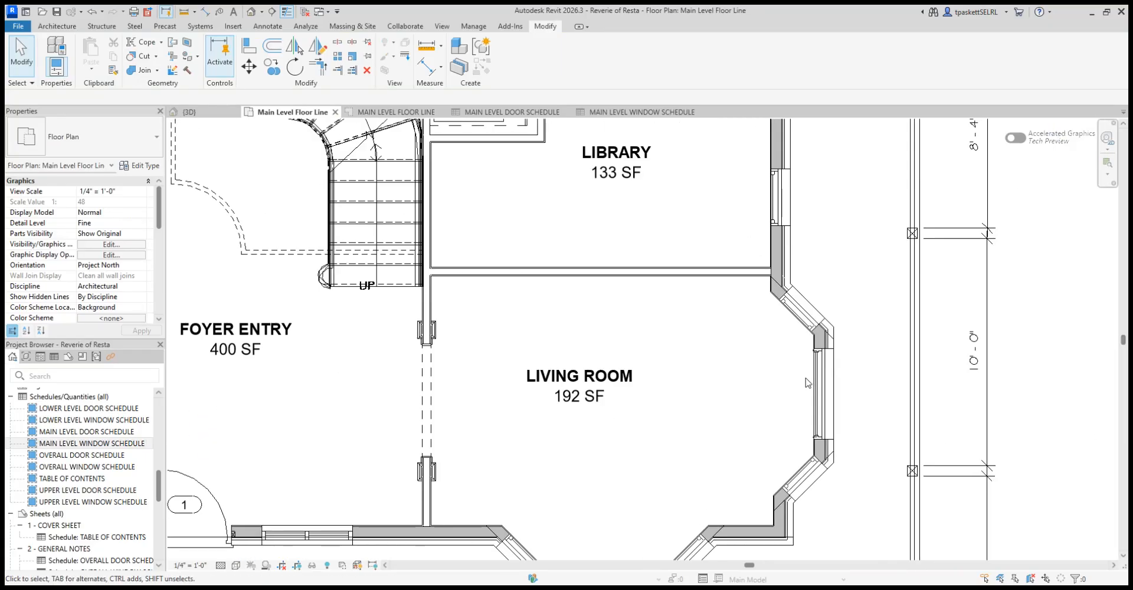
# Step: Set the Mark of the fixed 4050 window in the living room's right-hand bay to E
pyautogui.click(800, 380)
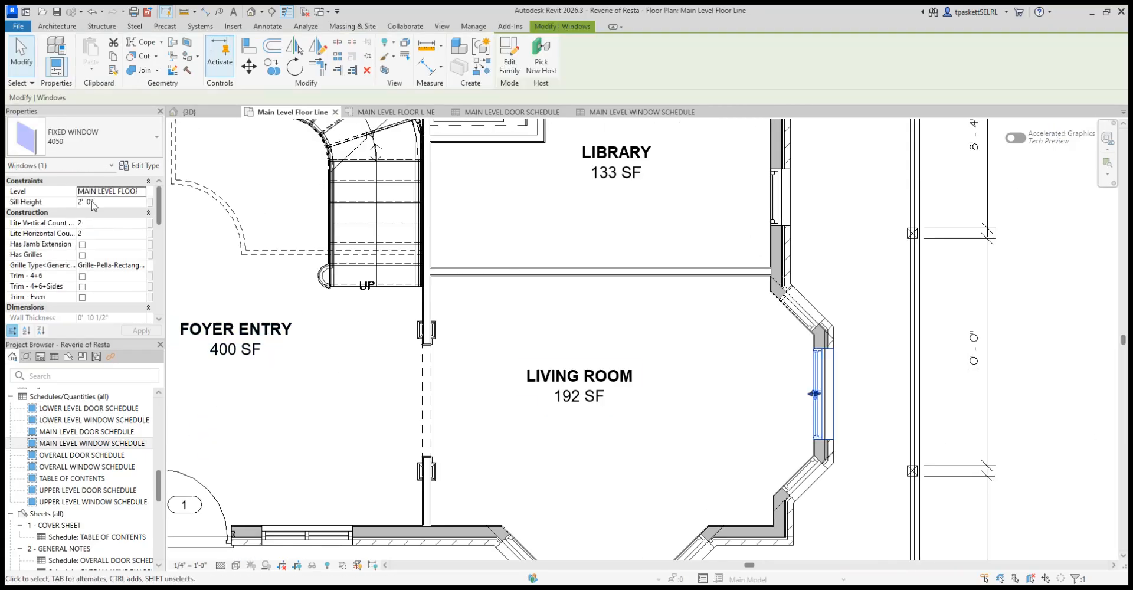
pyautogui.scroll(-3, 109, 309)
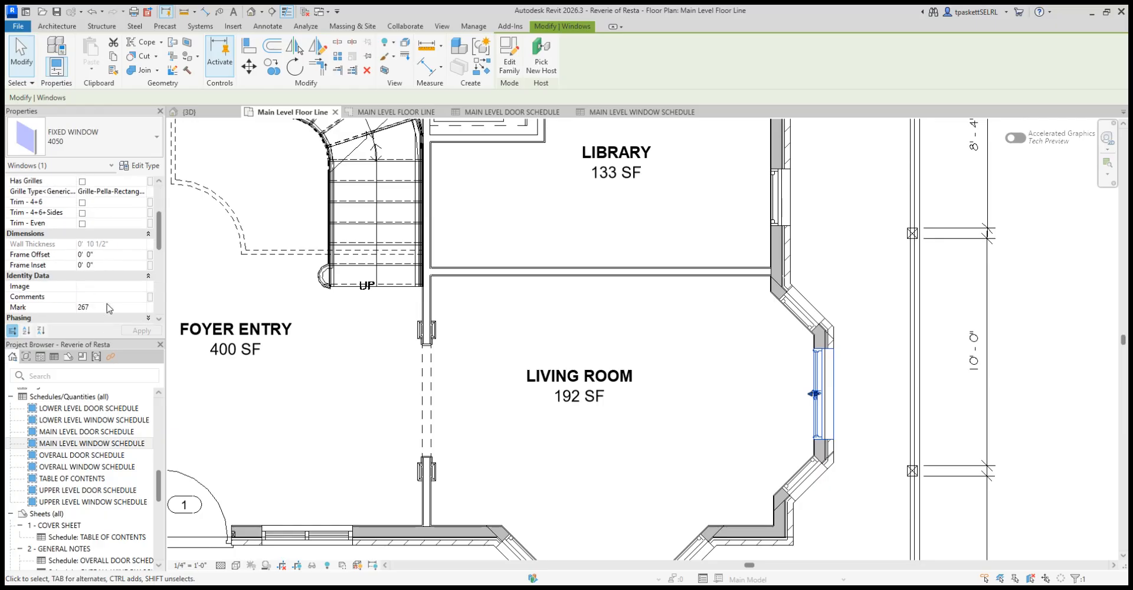
pyautogui.click(96, 308)
pyautogui.write('E')
# Step: Set the Mark of the lower angled 24" x 60" window in the living room's right-hand bay to D
pyautogui.click(804, 476)
pyautogui.click(96, 299)
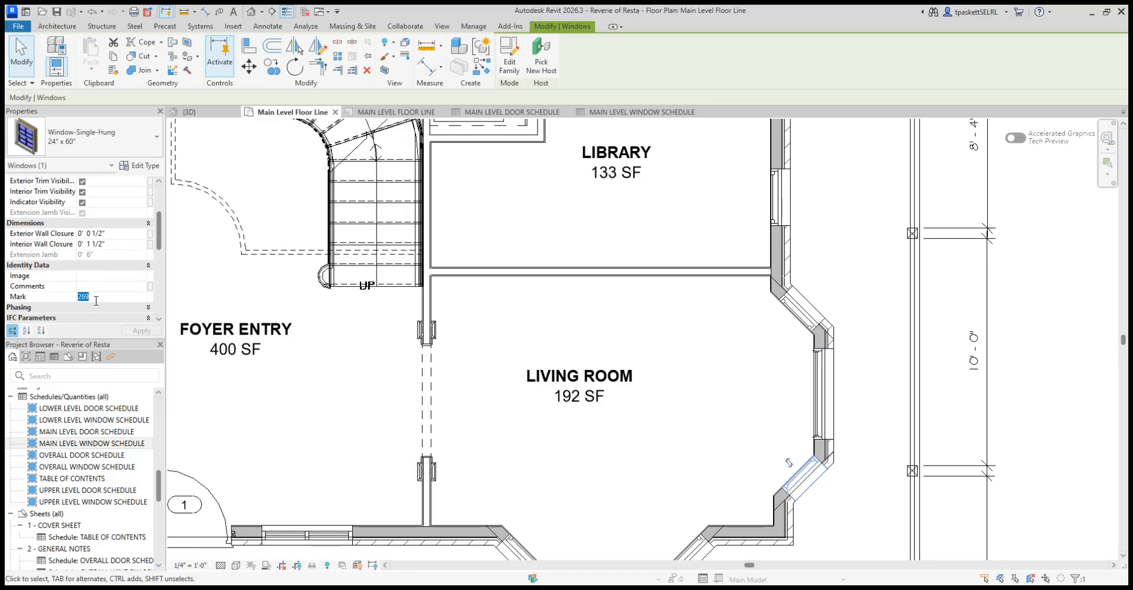
pyautogui.write('D')
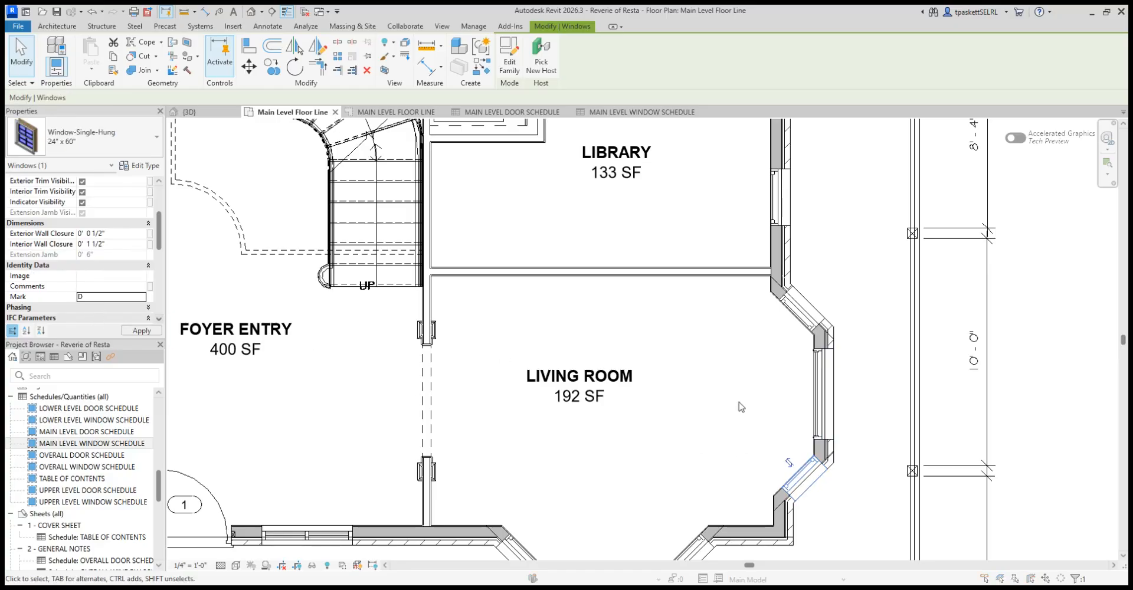
# Step: Set the Mark of the right angled 24" x 60" window in the living room's front bay to D
pyautogui.scroll(-2, 597, 365)
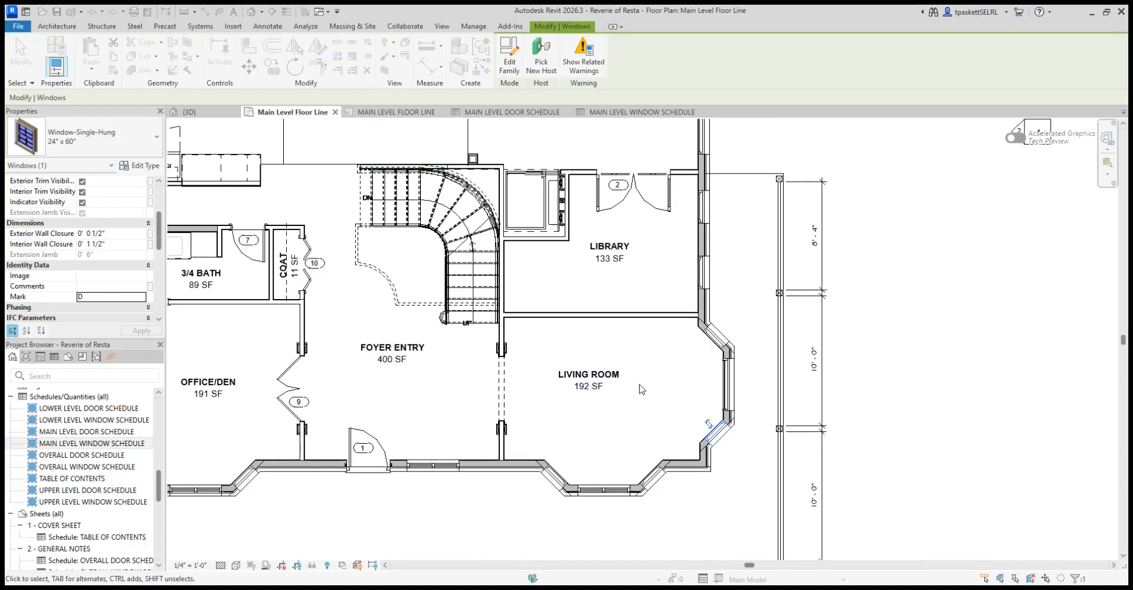
pyautogui.moveTo(643, 378); pyautogui.dragTo(650, 274, button='middle')
pyautogui.scroll(1, 638, 386)
pyautogui.scroll(2, 649, 390)
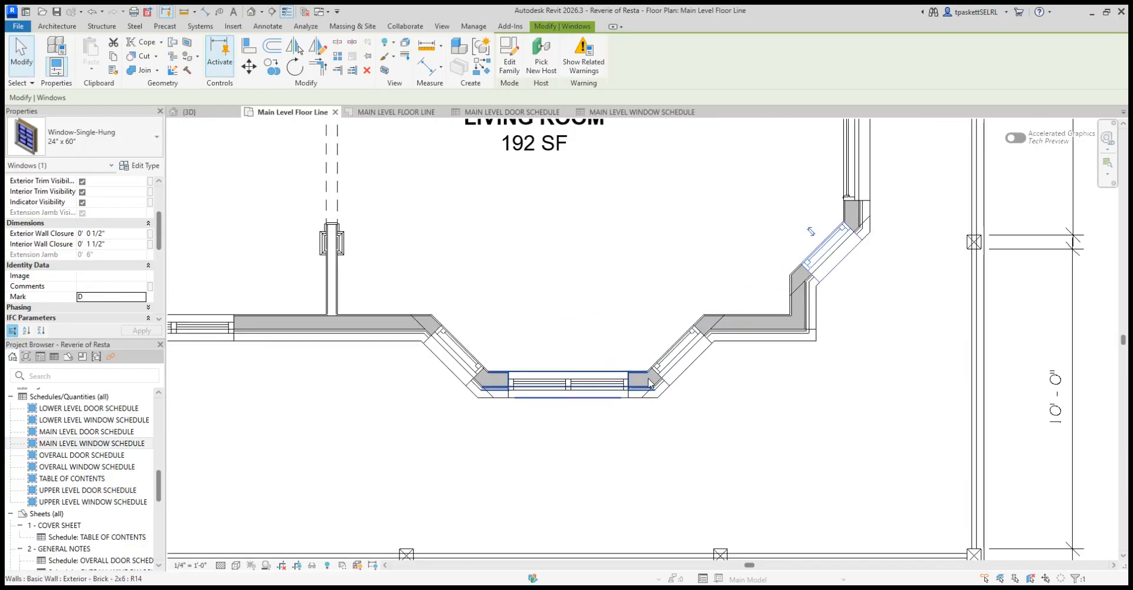
pyautogui.click(684, 353)
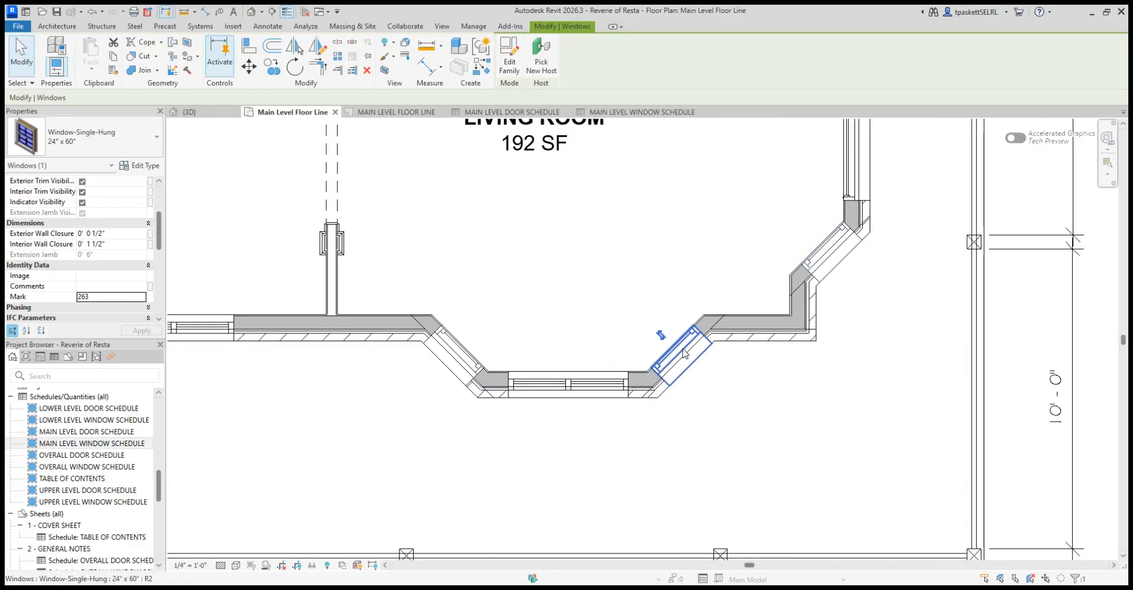
pyautogui.doubleClick(105, 298)
pyautogui.write('D')
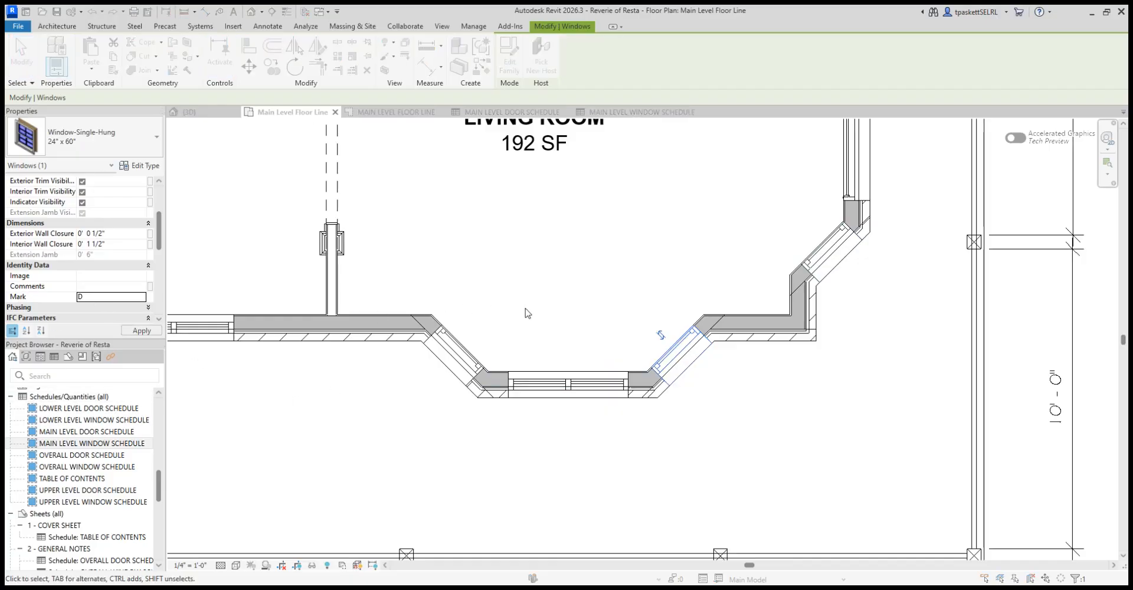
# Step: Set the Mark of the left angled 24" x 60" window in the living room's front bay to D
pyautogui.click(463, 357)
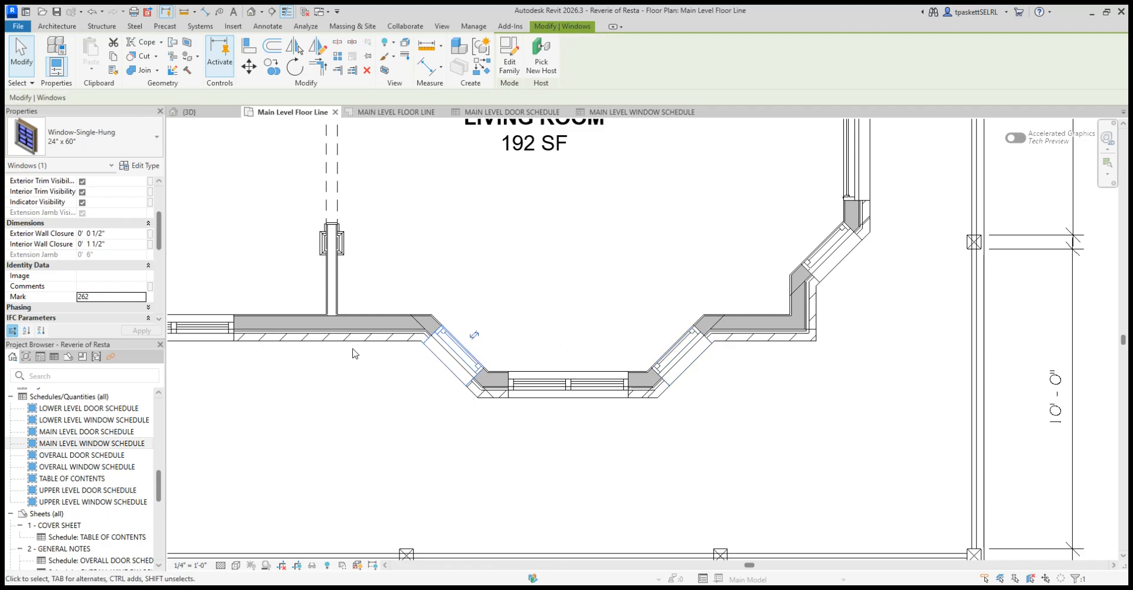
pyautogui.doubleClick(95, 297)
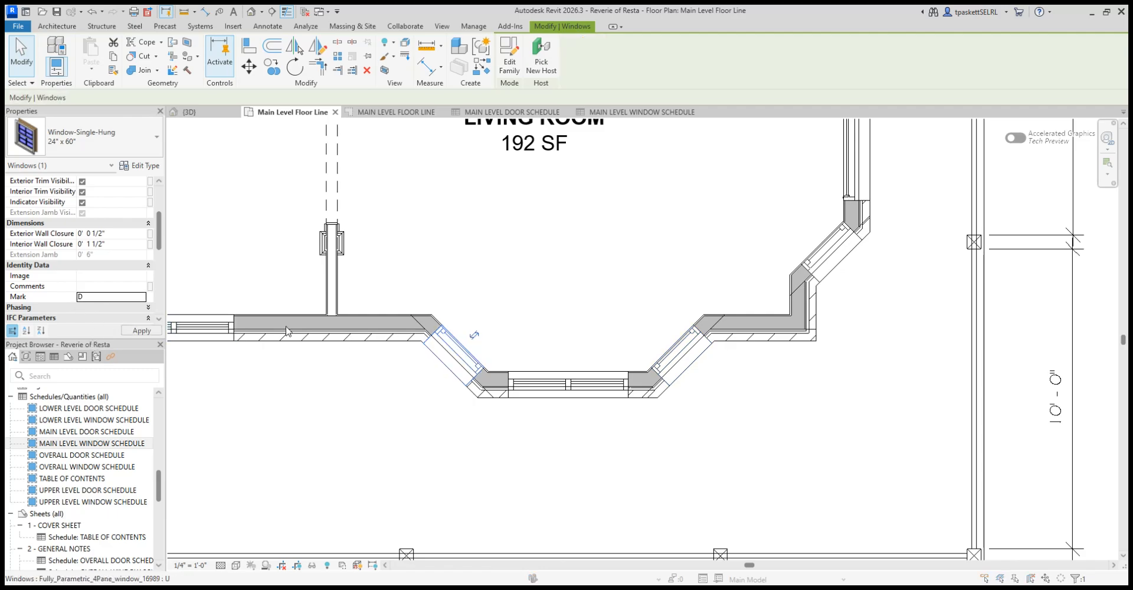
pyautogui.write('D')
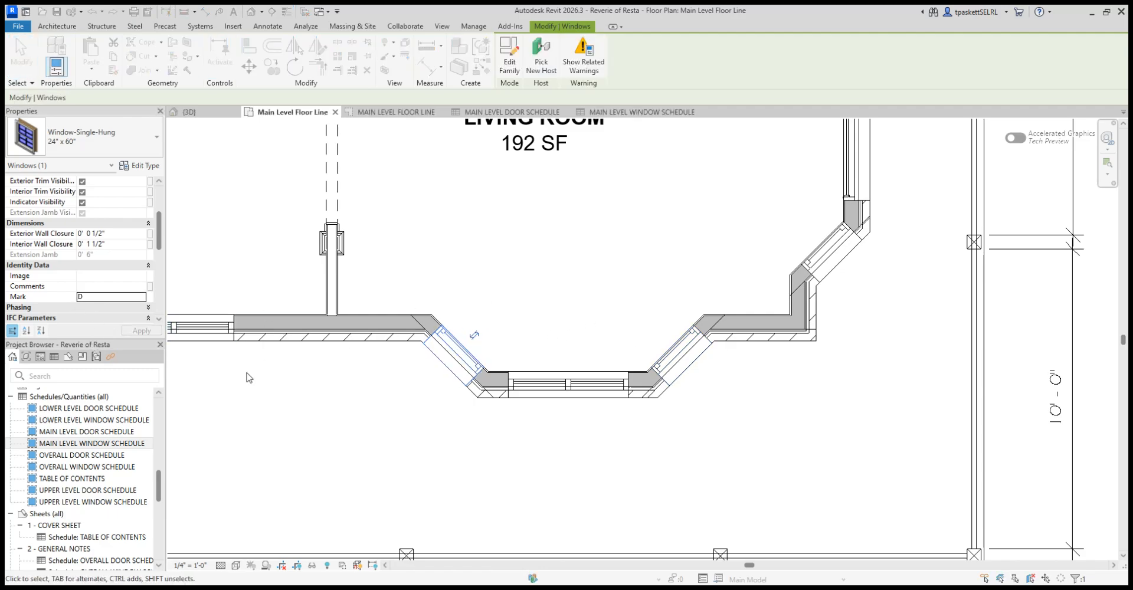
# Step: Set the Mark of the four-pane window at the centre of the living room's front bay to F
pyautogui.click(564, 384)
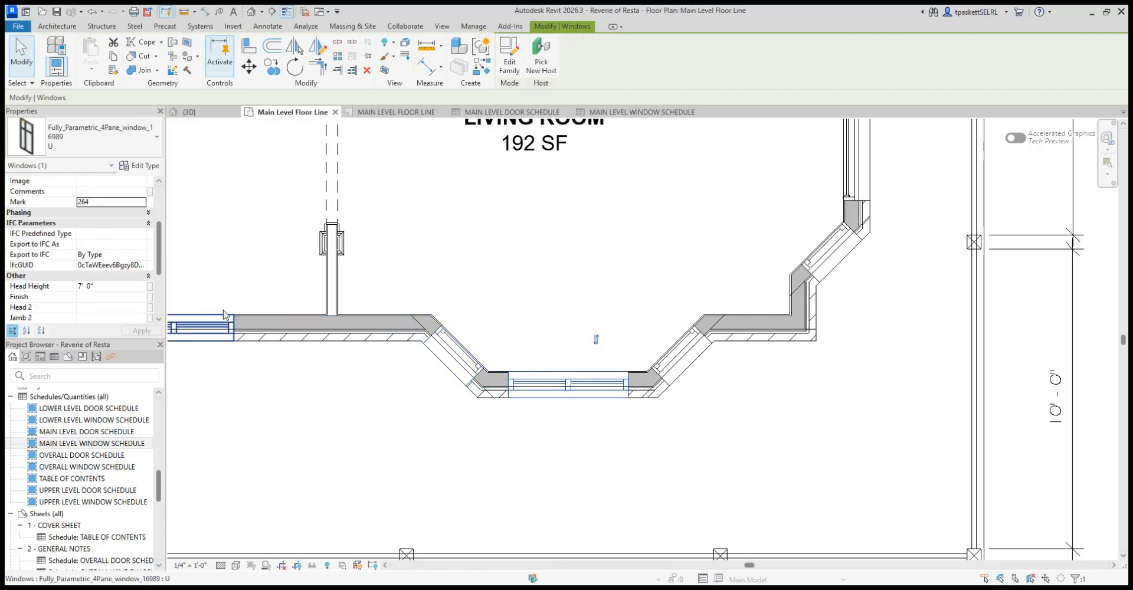
pyautogui.scroll(-2, 85, 281)
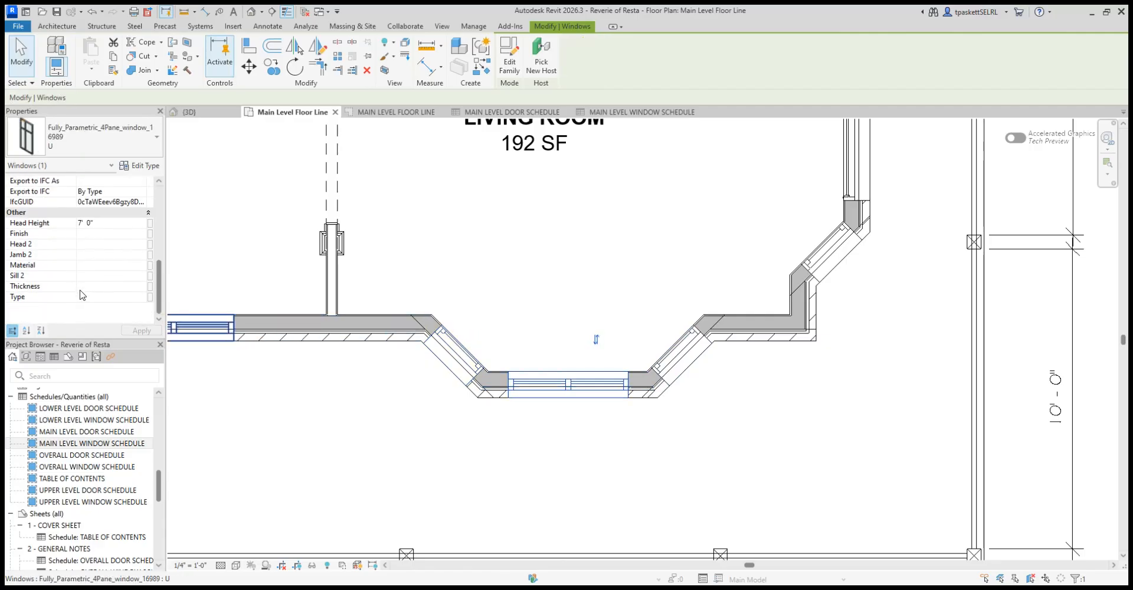
pyautogui.scroll(2, 84, 283)
pyautogui.scroll(2, 90, 270)
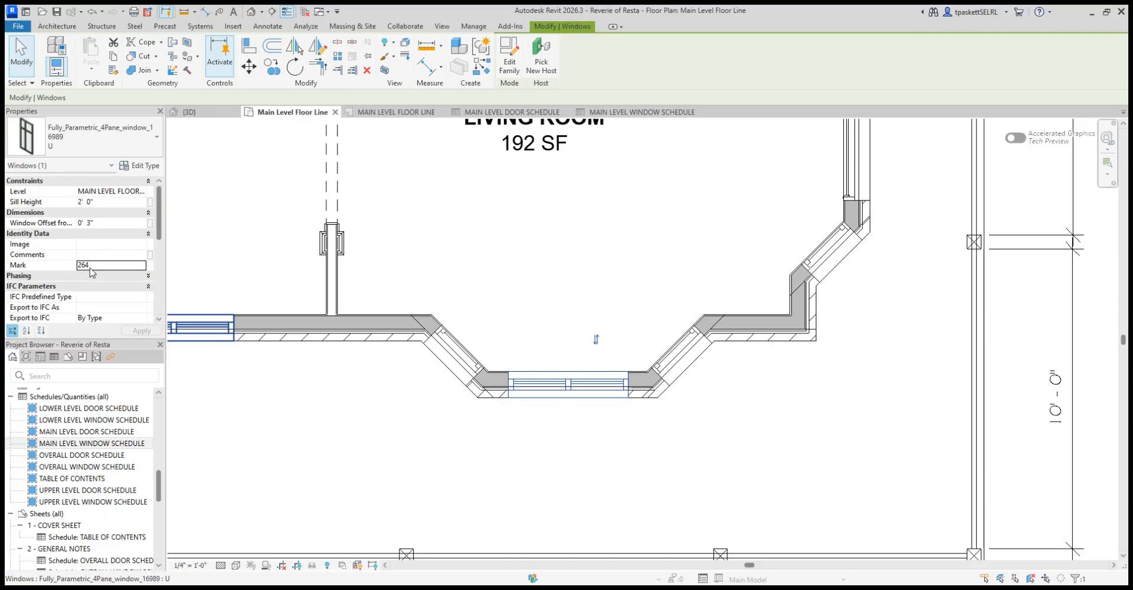
pyautogui.click(47, 266)
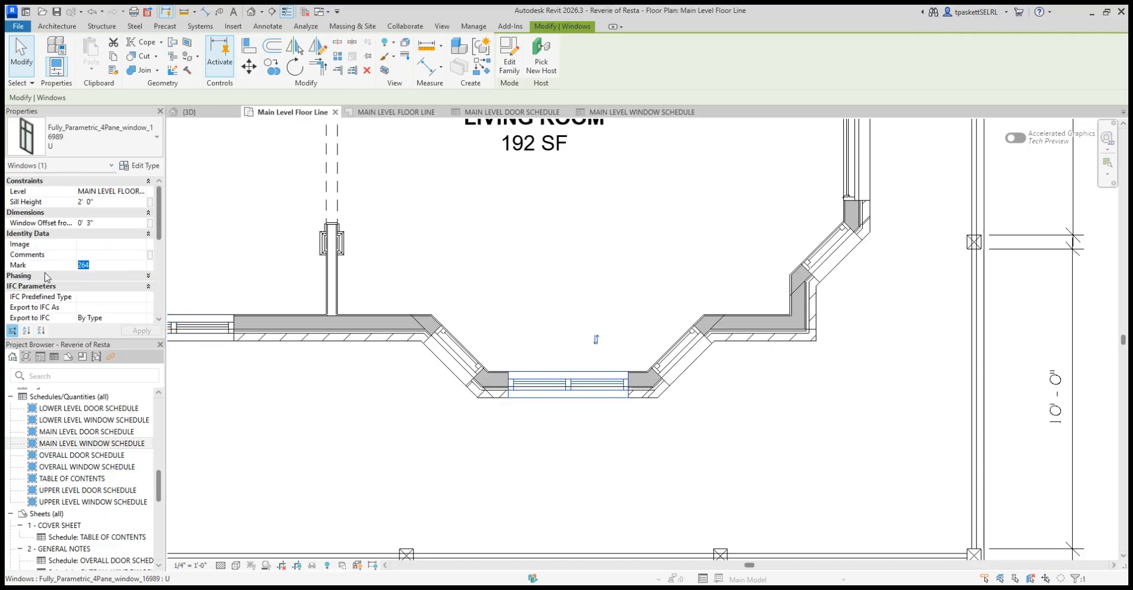
pyautogui.write('F')
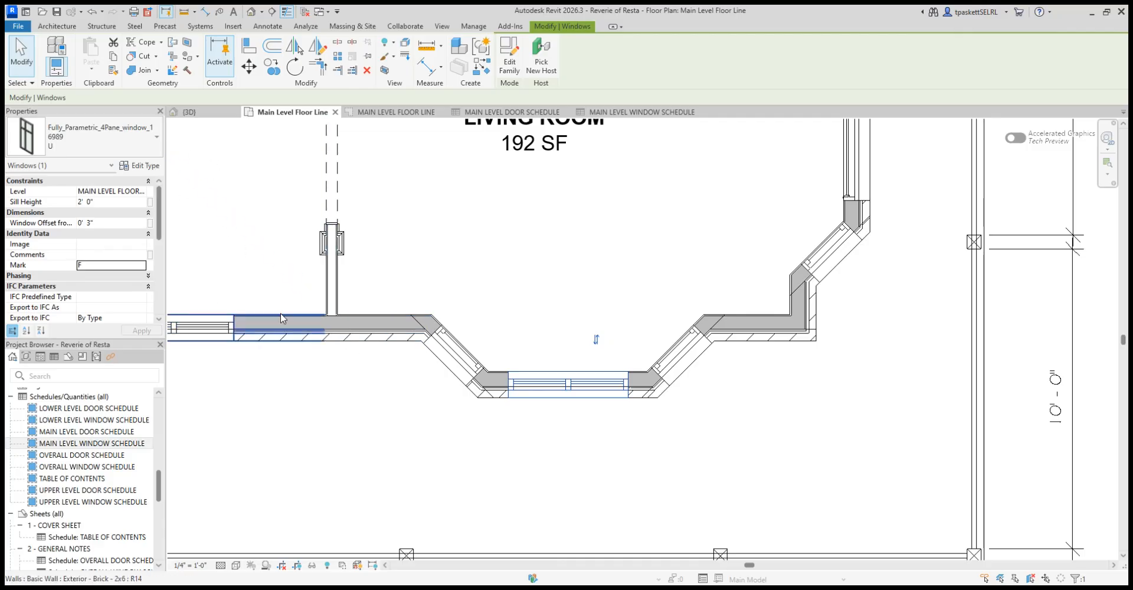
# Step: Set the Mark of the four-pane window beside the foyer's front door to F, matching the living room's front bay window
pyautogui.scroll(-4, 283, 295)
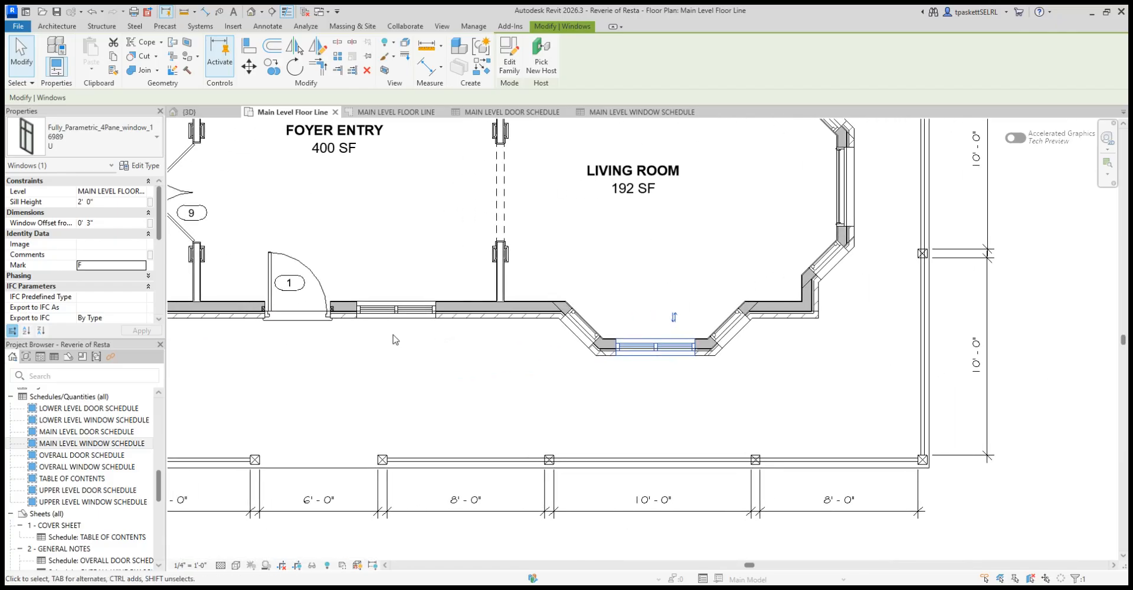
pyautogui.scroll(1, 370, 338)
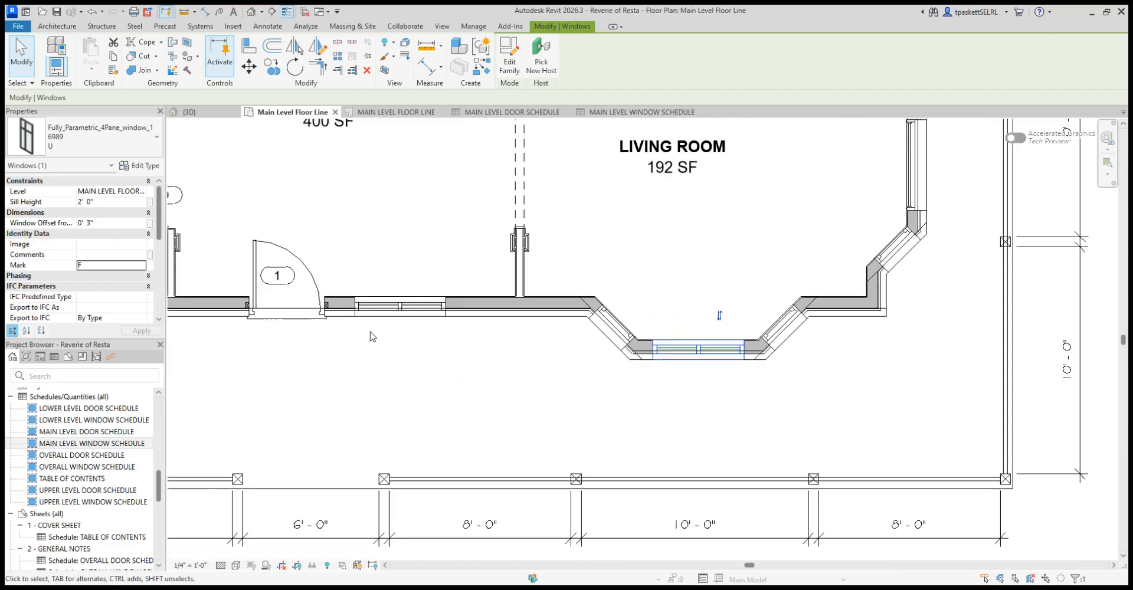
pyautogui.click(404, 311)
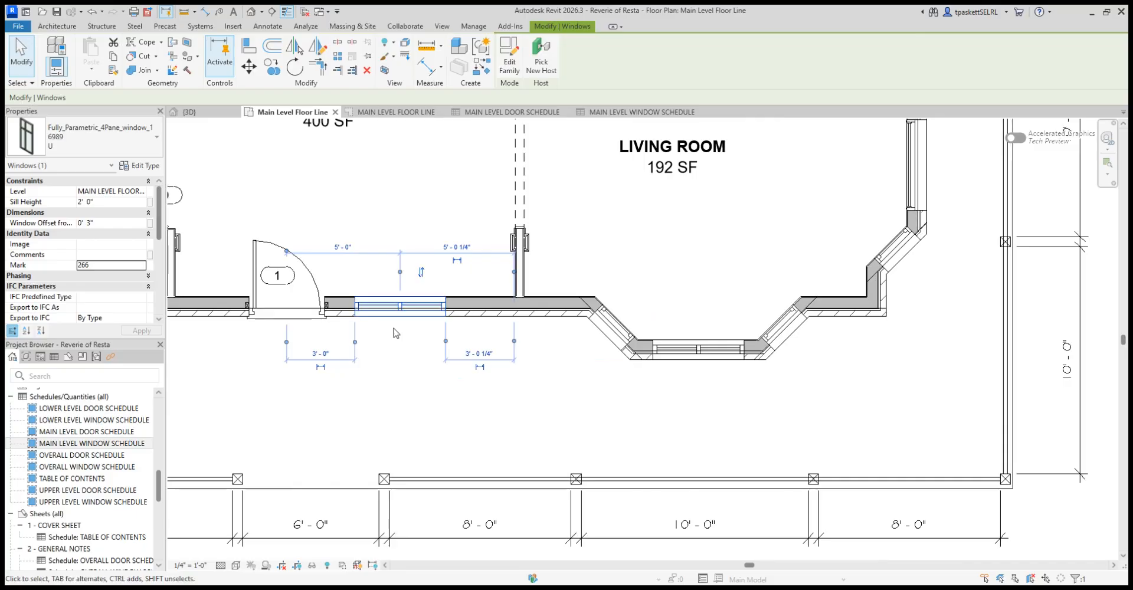
pyautogui.click(696, 349)
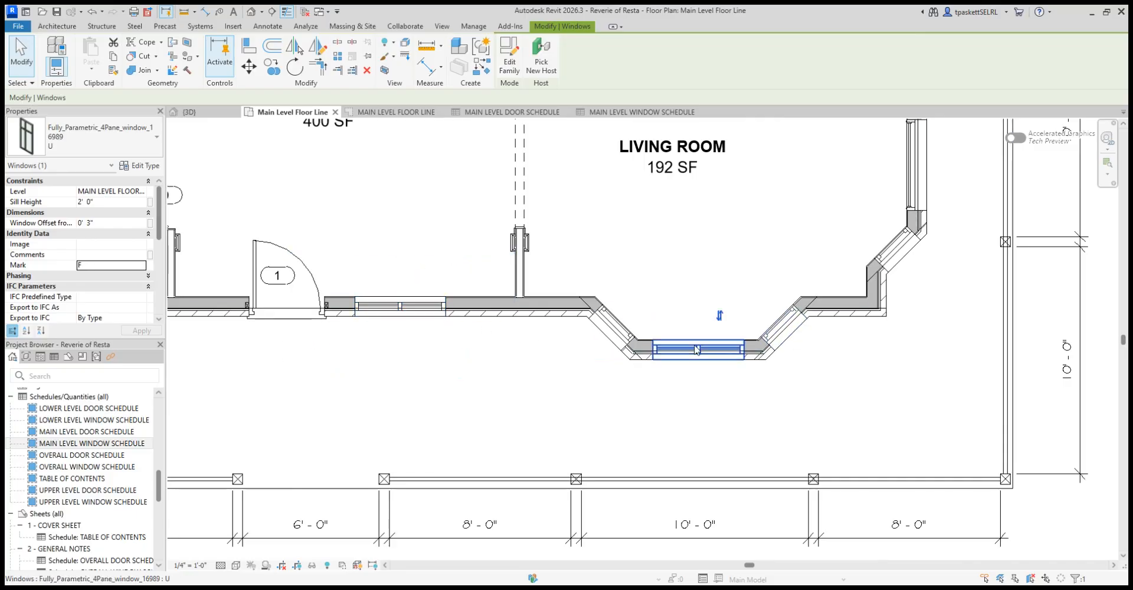
pyautogui.click(415, 311)
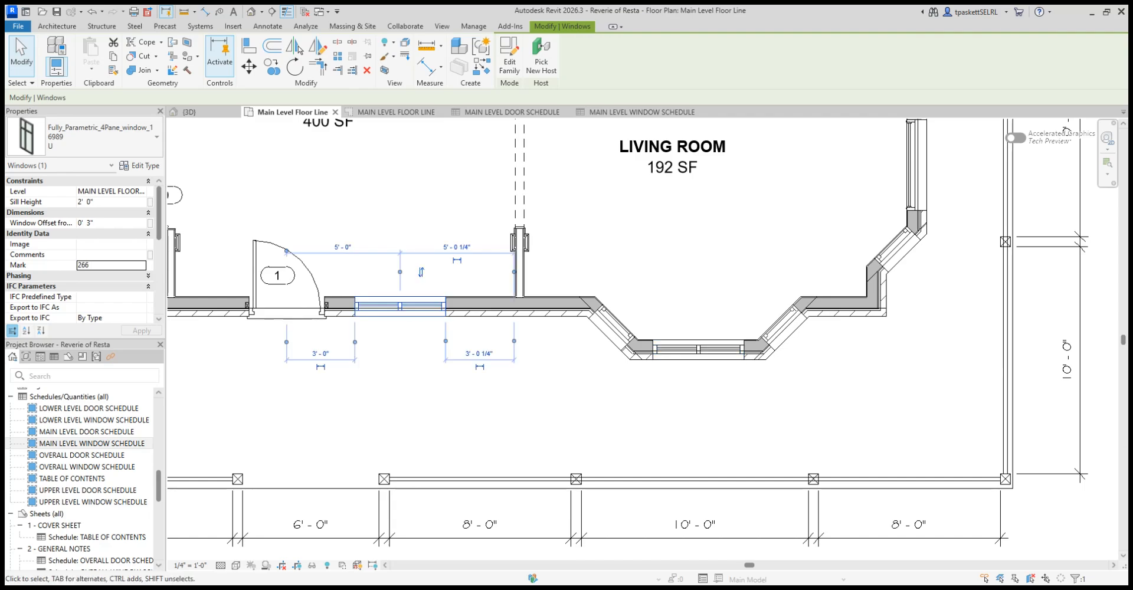
pyautogui.click(104, 264)
pyautogui.write('F')
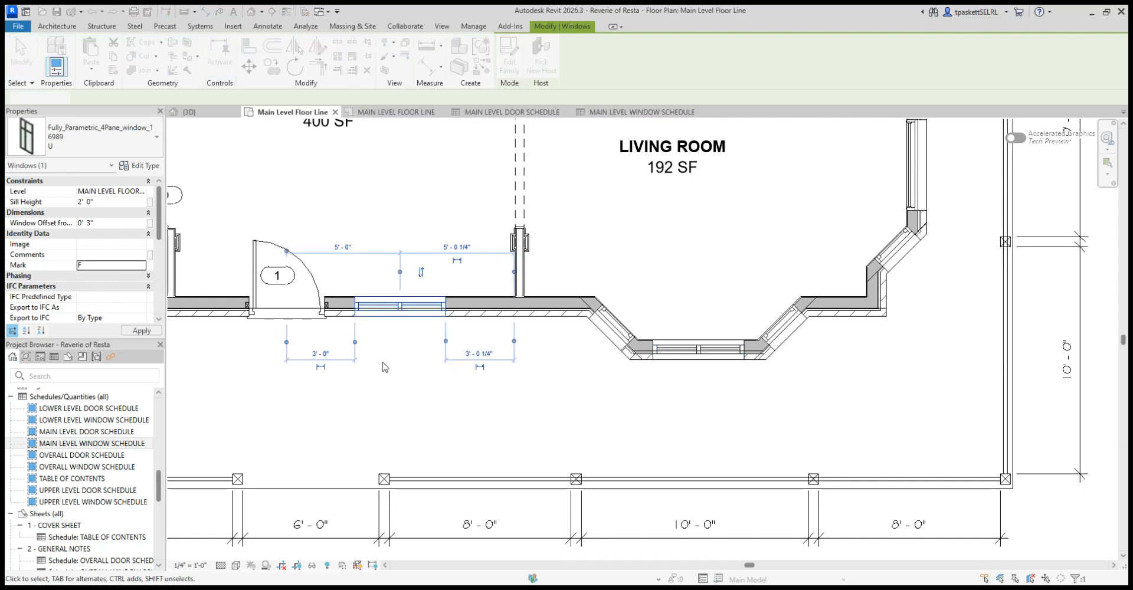
# Step: Set the Mark of the right angled 24" x 60" window in the Office/Den's front bay to F
pyautogui.scroll(-2, 384, 367)
pyautogui.moveTo(370, 373); pyautogui.dragTo(606, 327, button='middle')
pyautogui.moveTo(355, 345); pyautogui.dragTo(404, 342, button='middle')
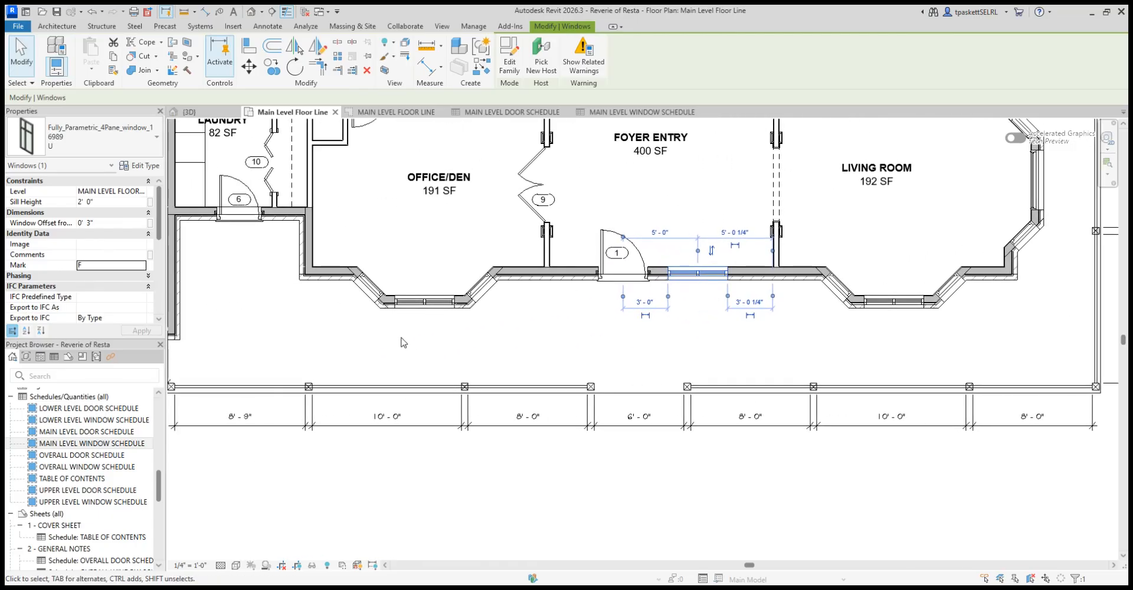
pyautogui.click(490, 287)
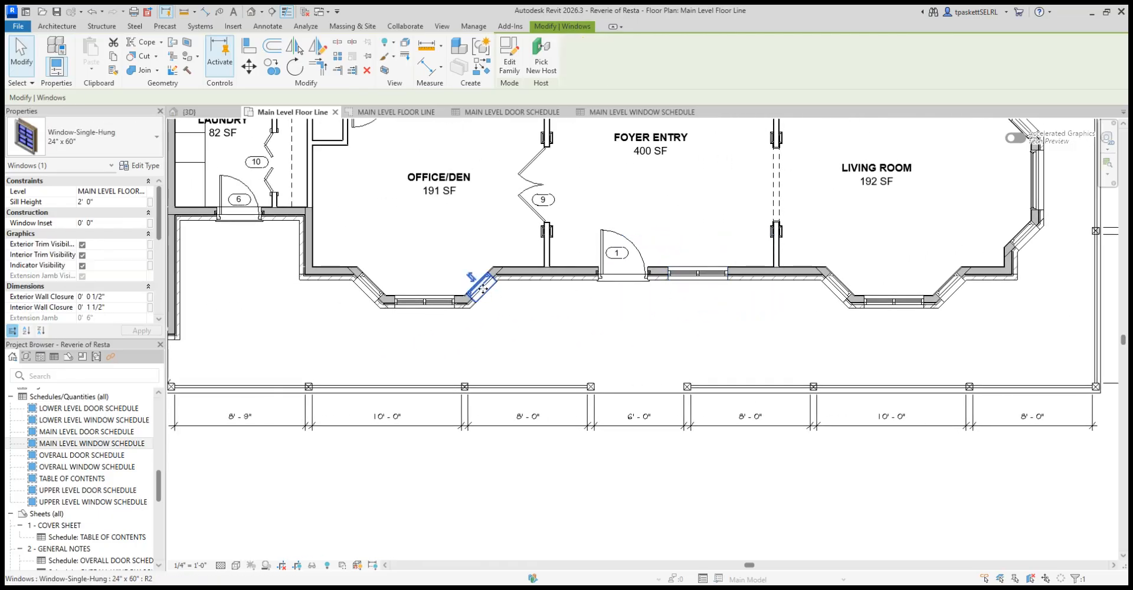
pyautogui.click(685, 301)
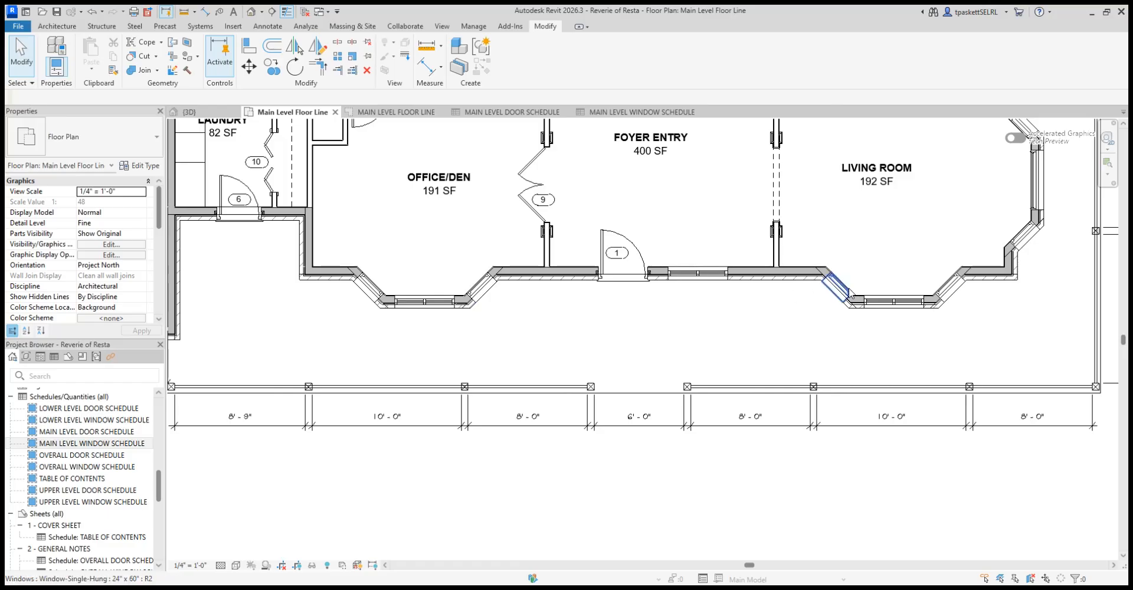
pyautogui.click(845, 287)
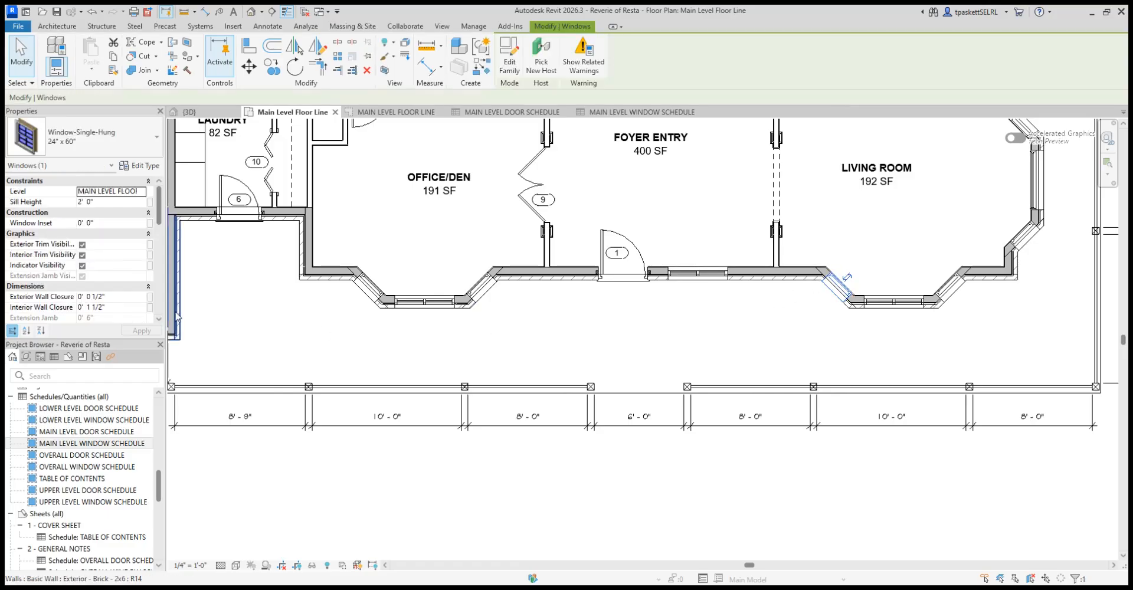
pyautogui.click(508, 339)
pyautogui.click(470, 277)
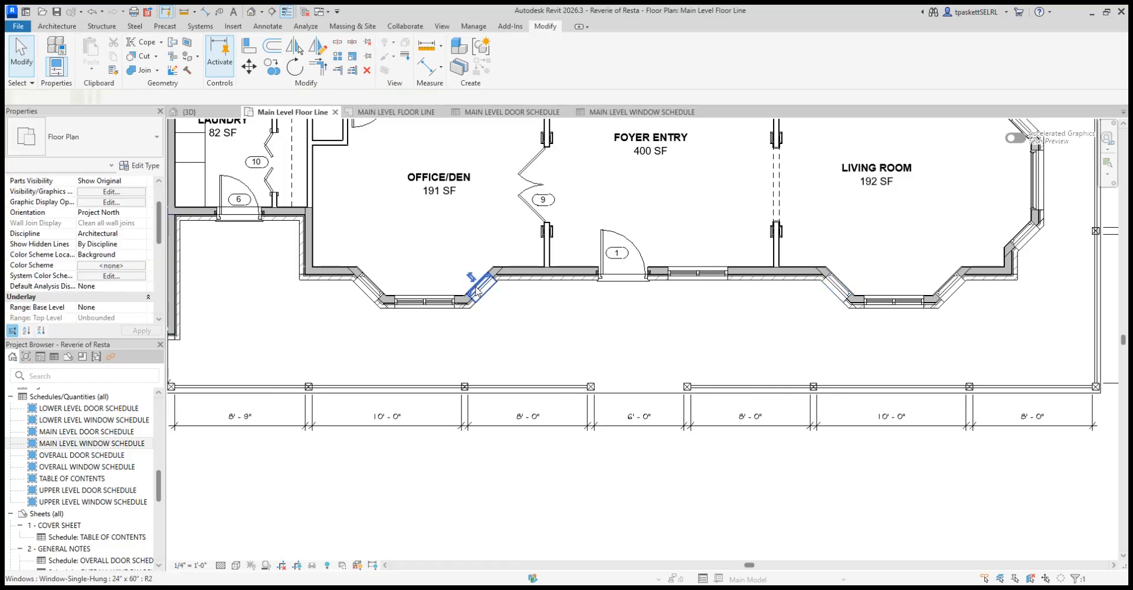
pyautogui.scroll(-1, 114, 290)
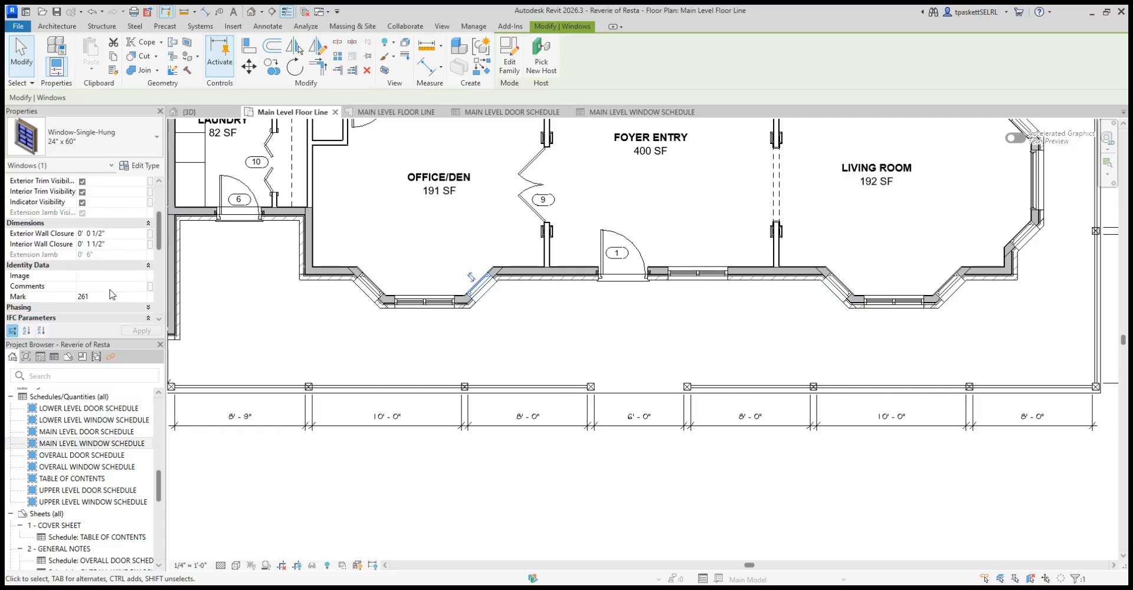
pyautogui.click(109, 296)
pyautogui.write('F')
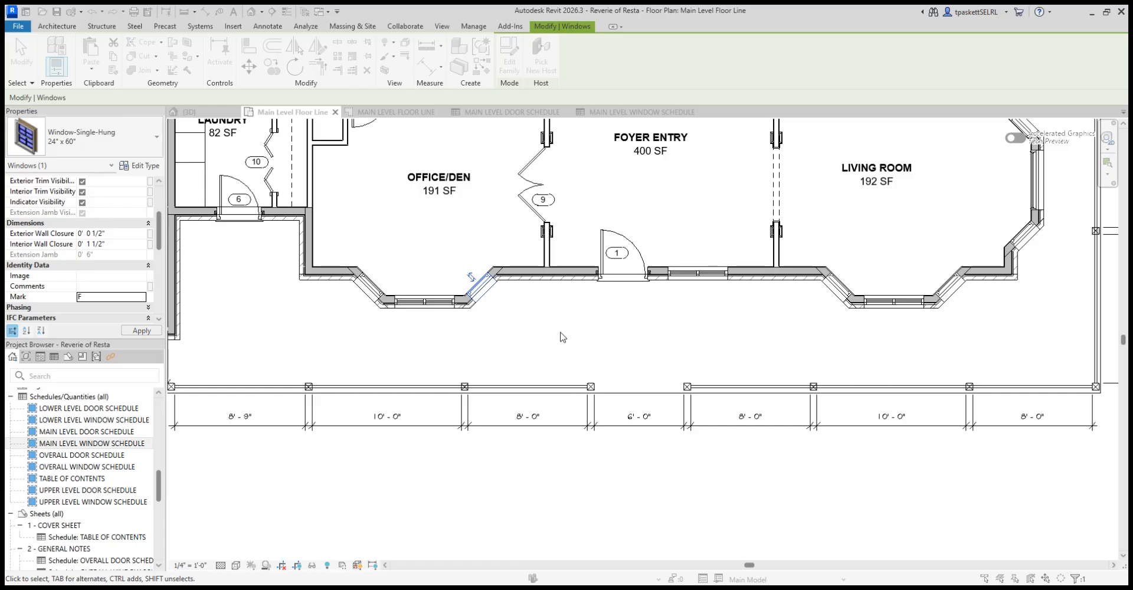
# Step: Correct the Mark of the right angled 24" x 60" window in the Office/Den's front bay to D
pyautogui.press('Return')
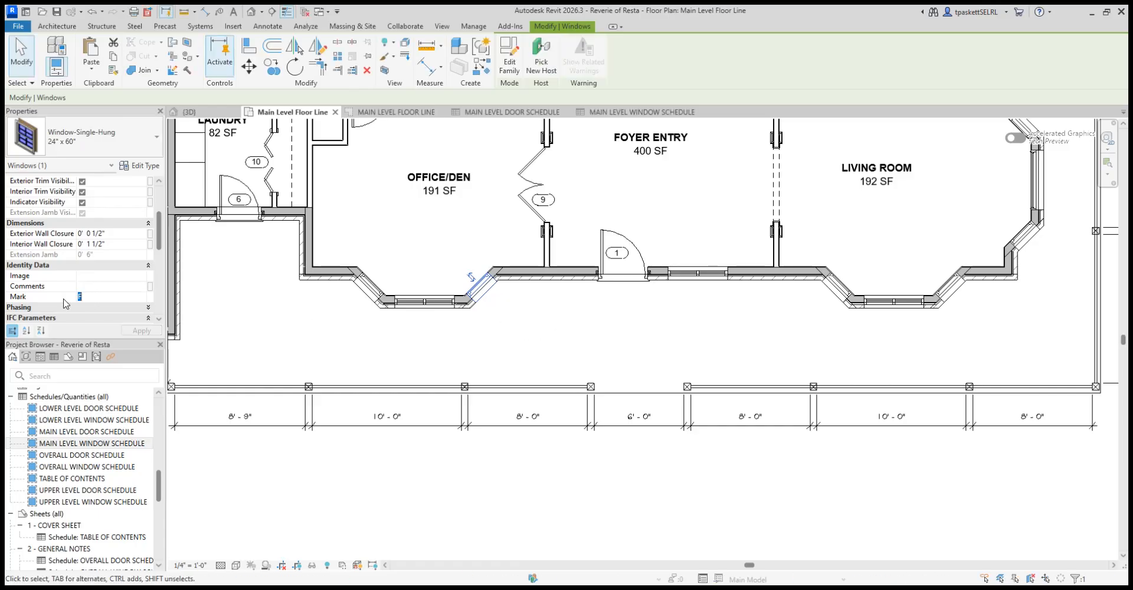
pyautogui.write('D')
pyautogui.click(130, 332)
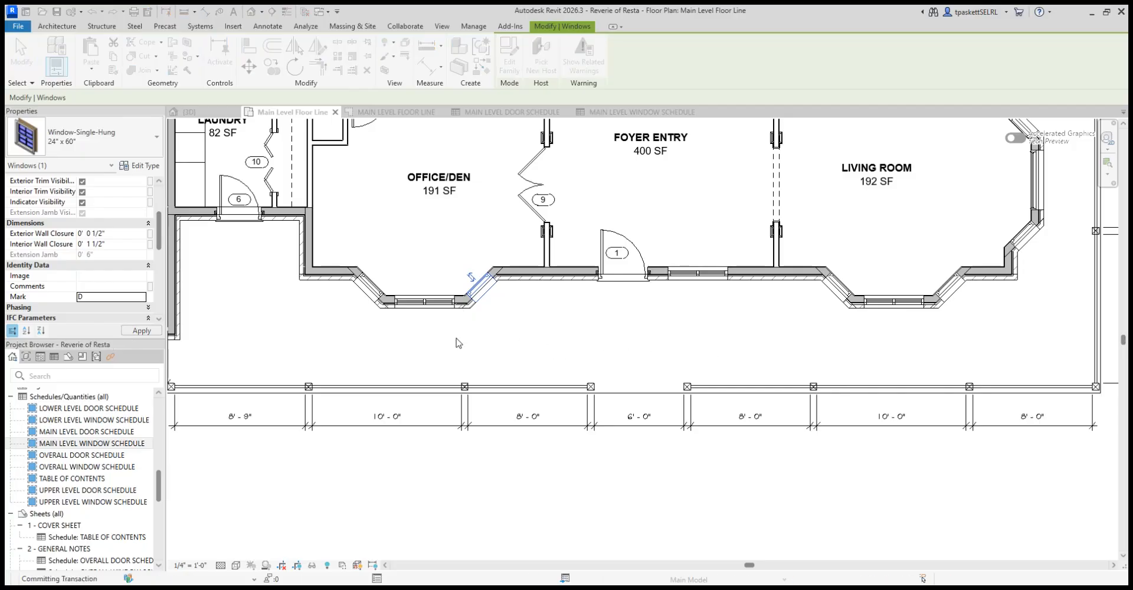
pyautogui.click(367, 330)
# Step: Set the Mark of the left angled 24" x 60" window in the Office/Den's front bay to D
pyautogui.click(370, 290)
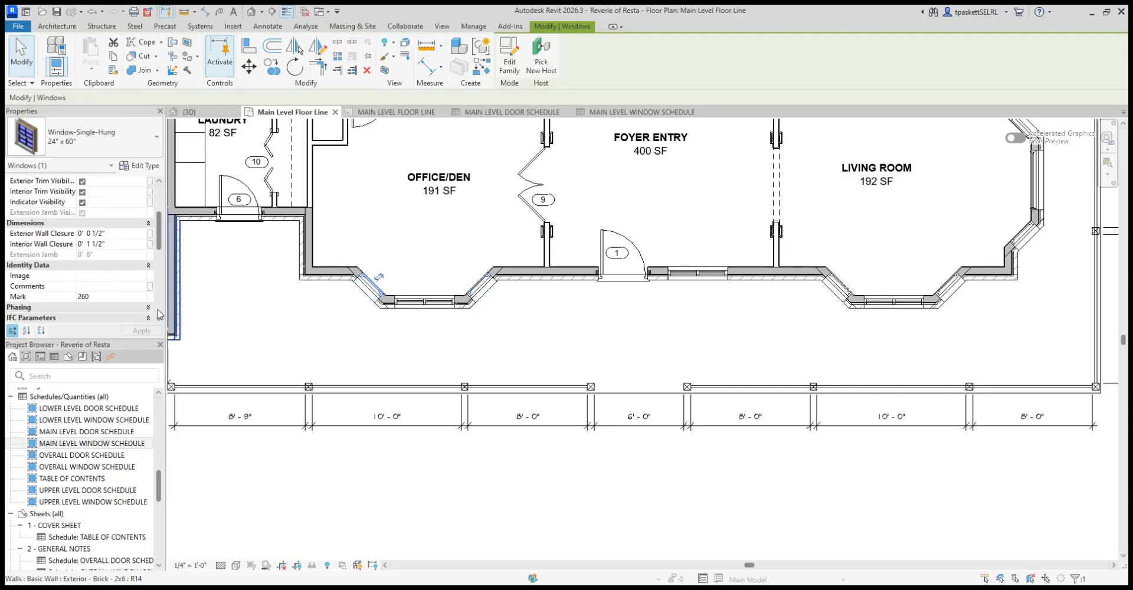
pyautogui.click(109, 297)
pyautogui.write('D')
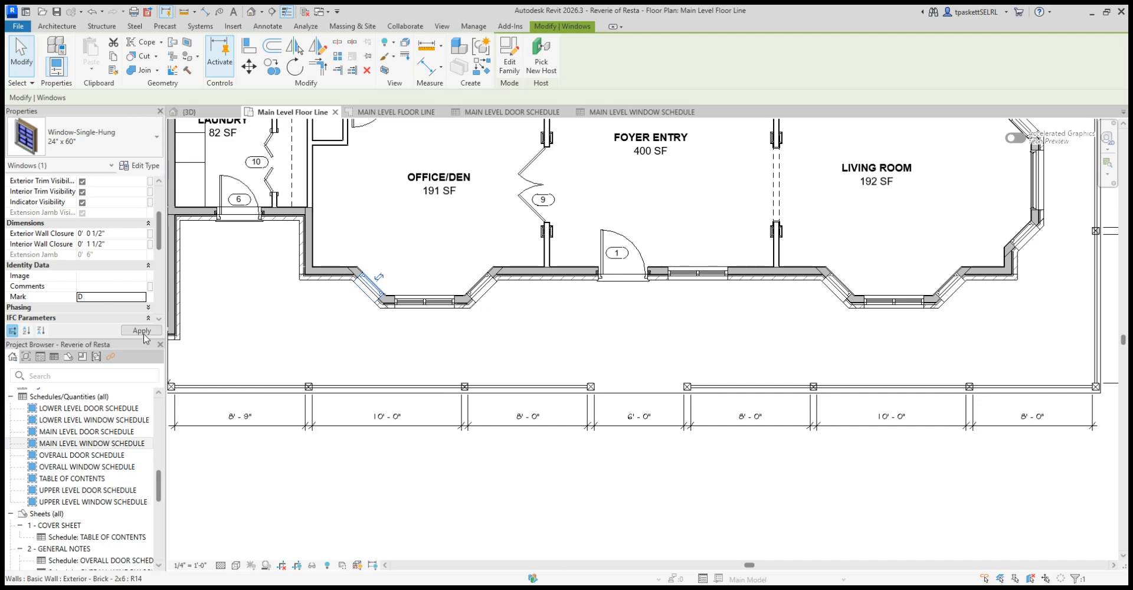
pyautogui.click(617, 345)
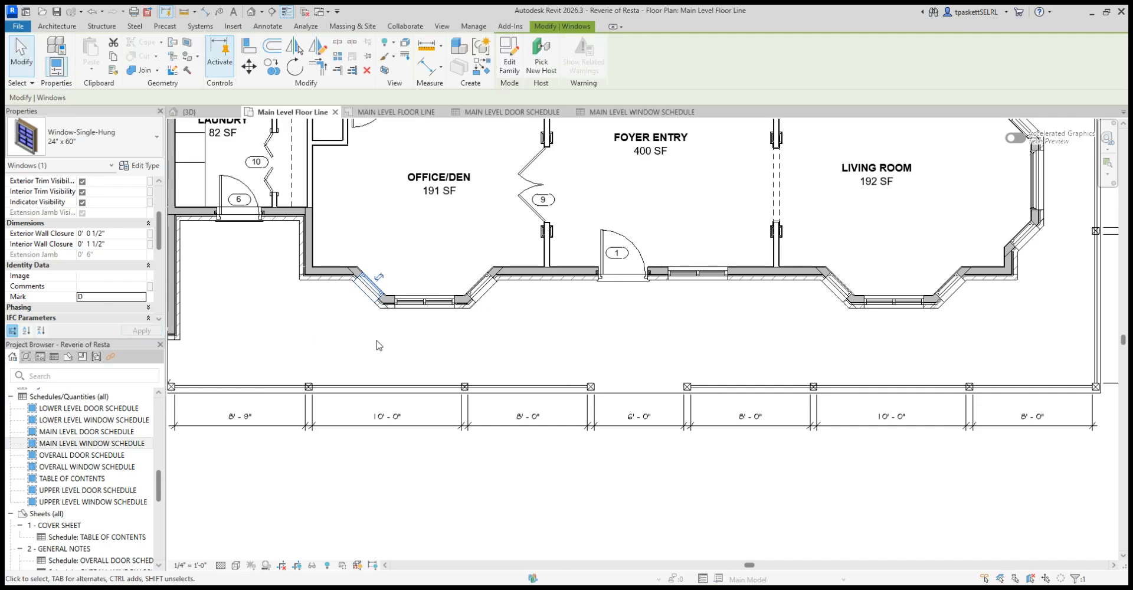
# Step: Compare the centre window of the Office/Den's front bay with the foyer's four-pane window and set its Mark to F
pyautogui.click(703, 276)
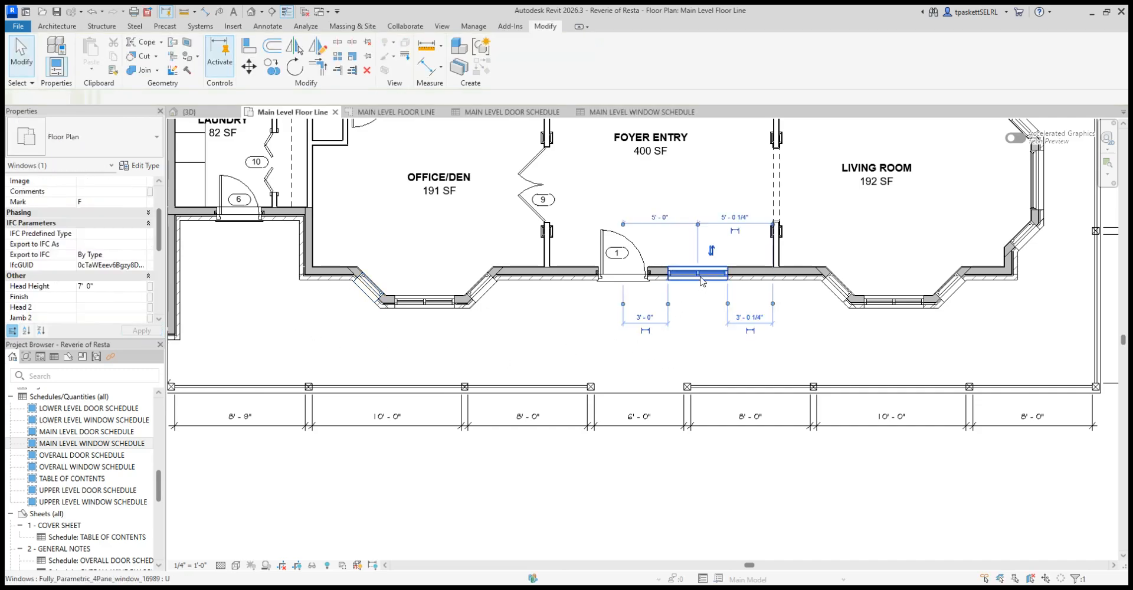
pyautogui.click(510, 355)
pyautogui.click(430, 303)
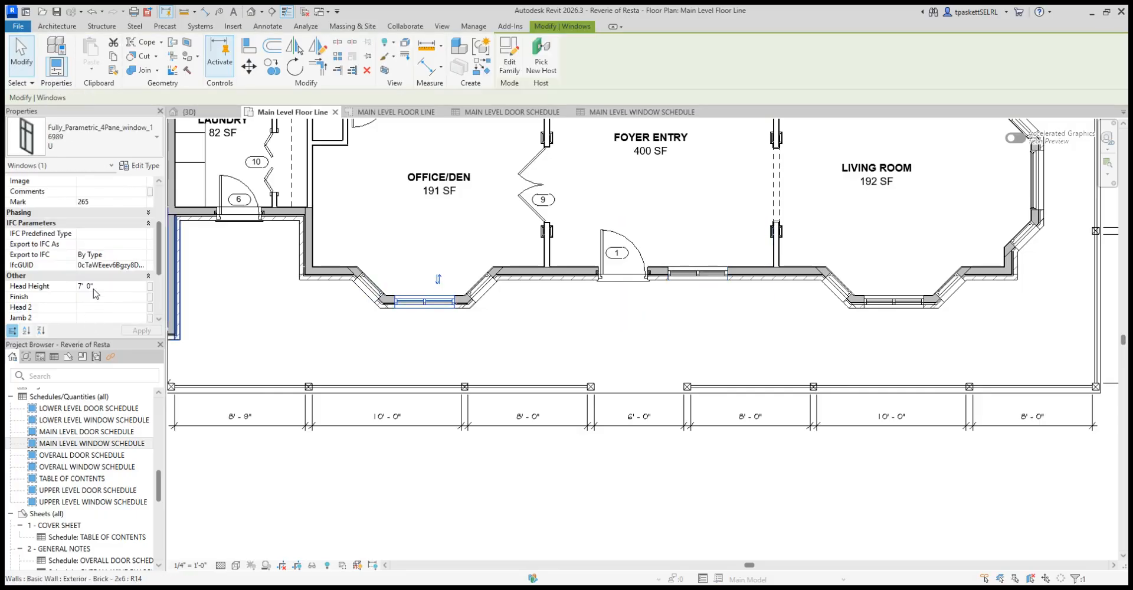
pyautogui.click(702, 278)
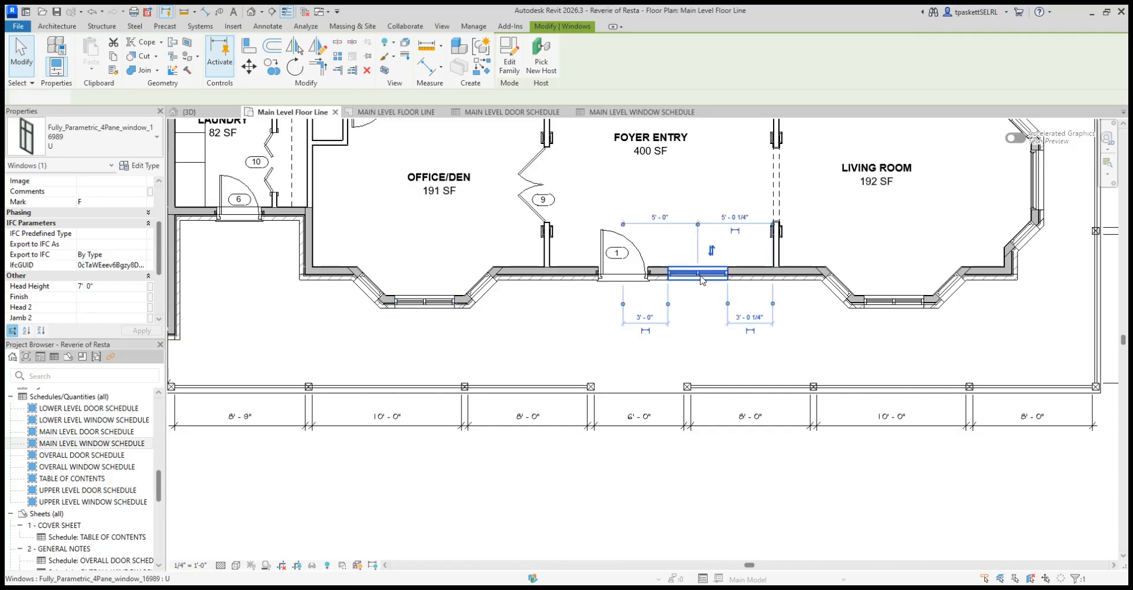
pyautogui.click(424, 302)
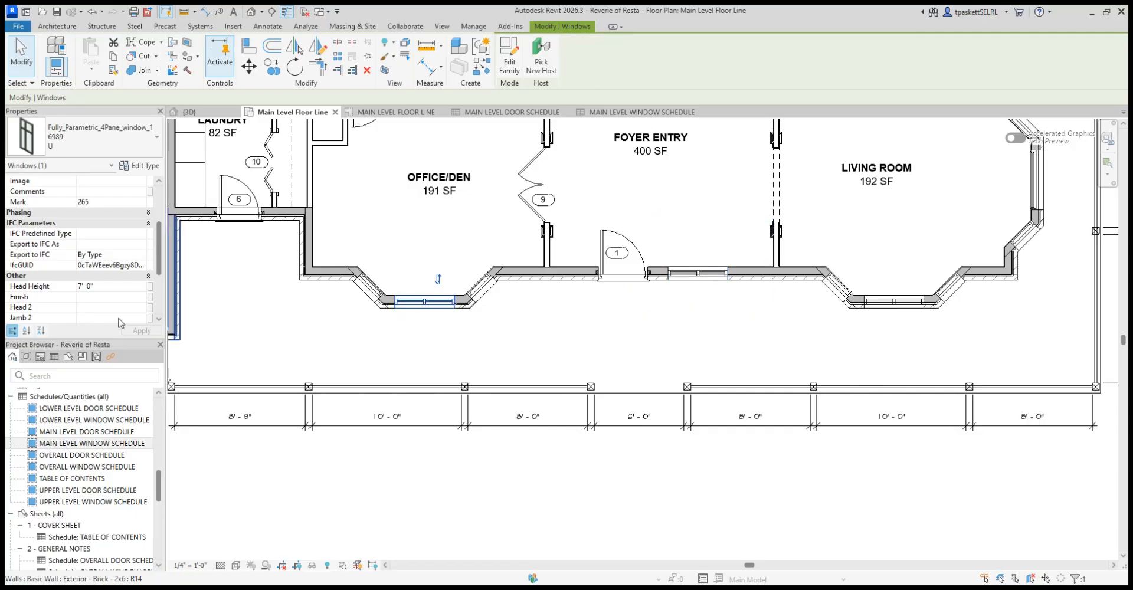
pyautogui.click(96, 202)
pyautogui.write('F')
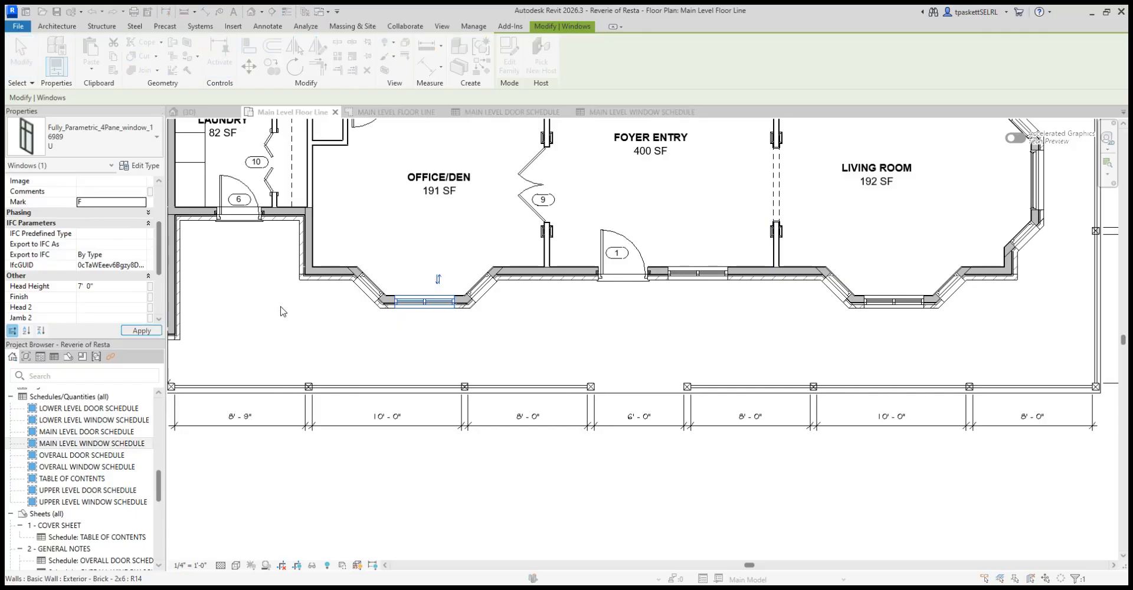
pyautogui.scroll(-6, 288, 327)
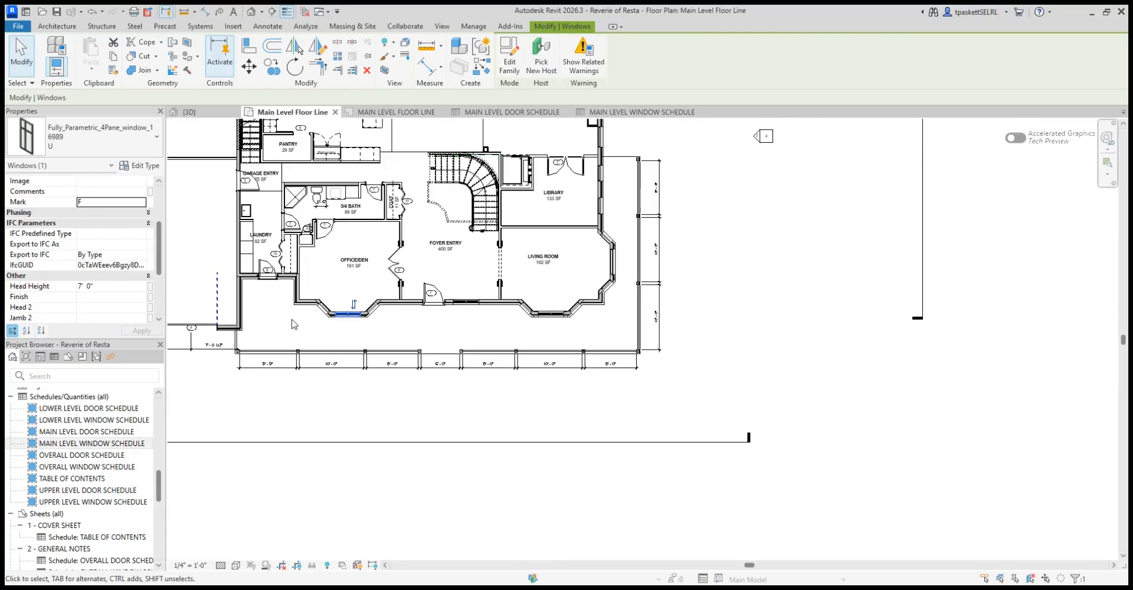
pyautogui.moveTo(297, 324); pyautogui.dragTo(481, 437, button='middle')
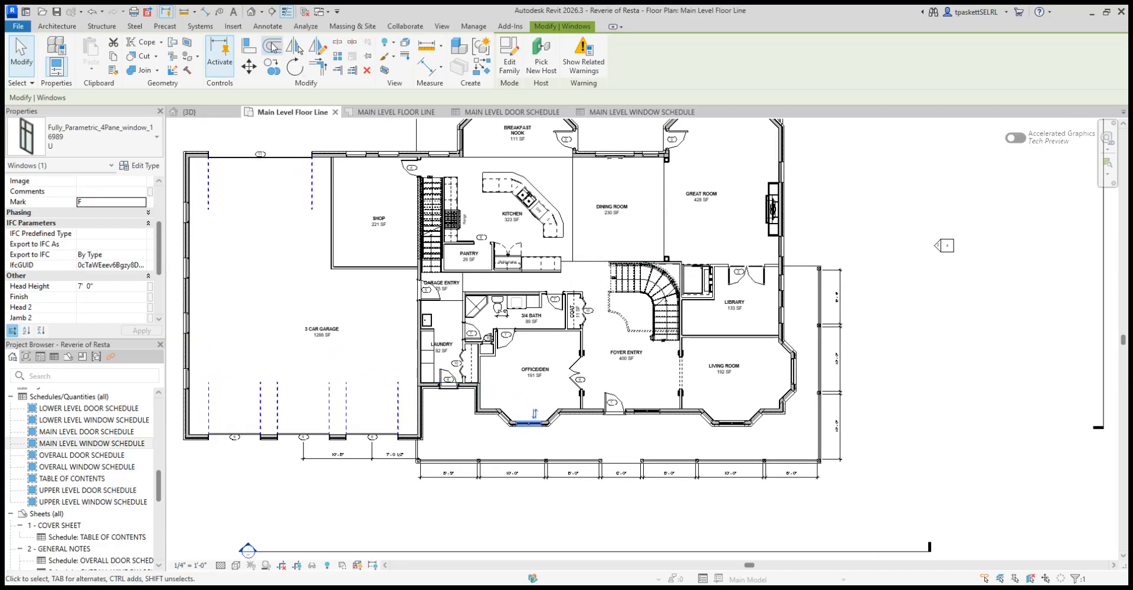
pyautogui.click(870, 157)
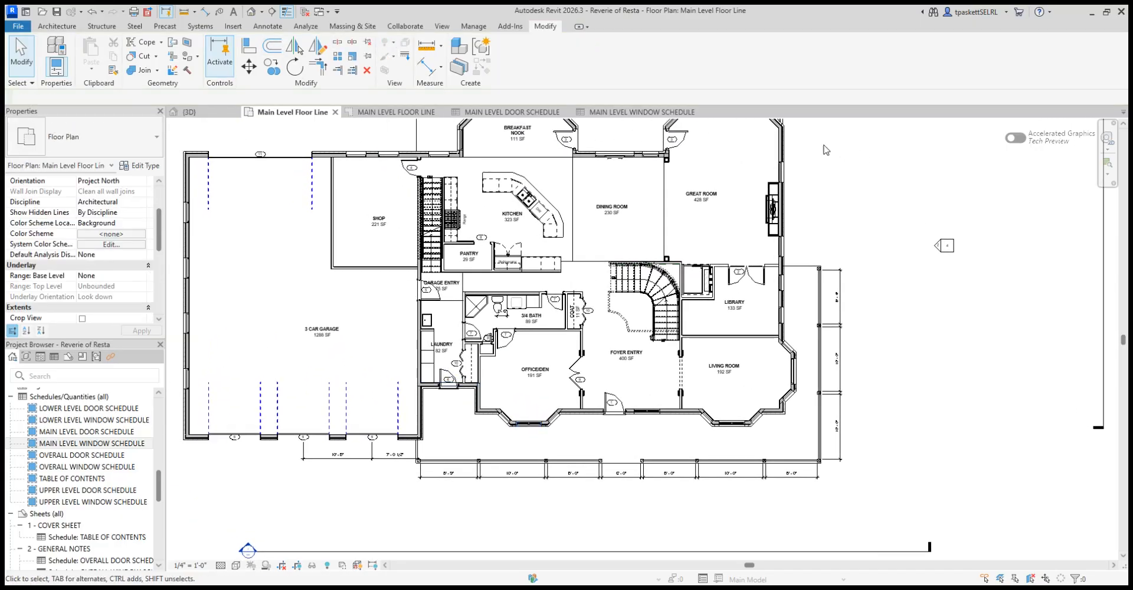
# Step: Check the main level window schedule and tag all windows in the Main Level Floor Line plan
pyautogui.click(649, 112)
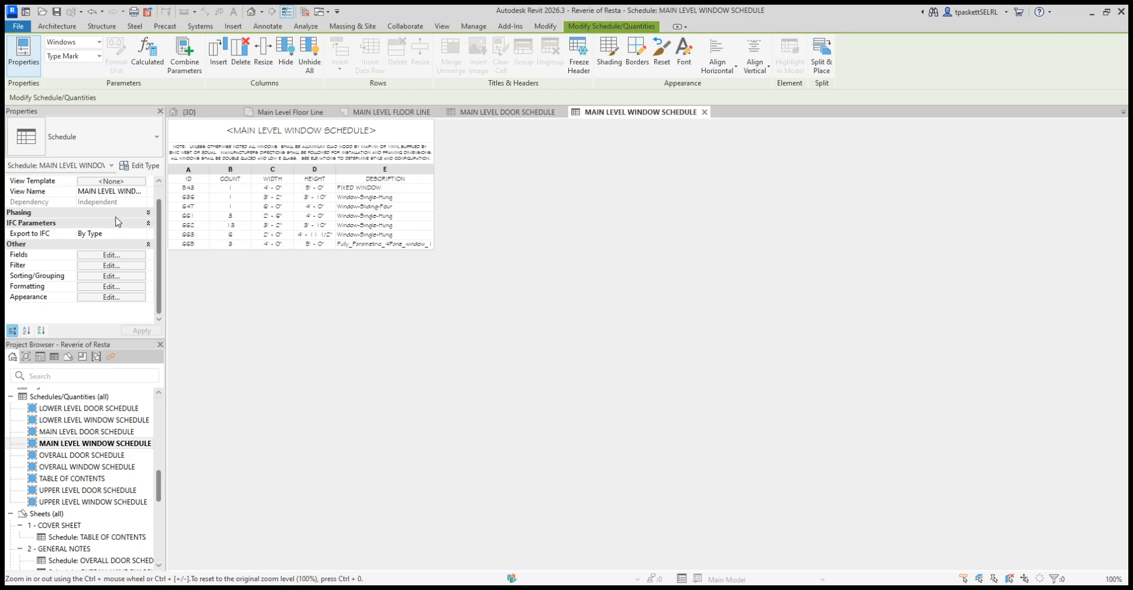
pyautogui.scroll(1, 117, 222)
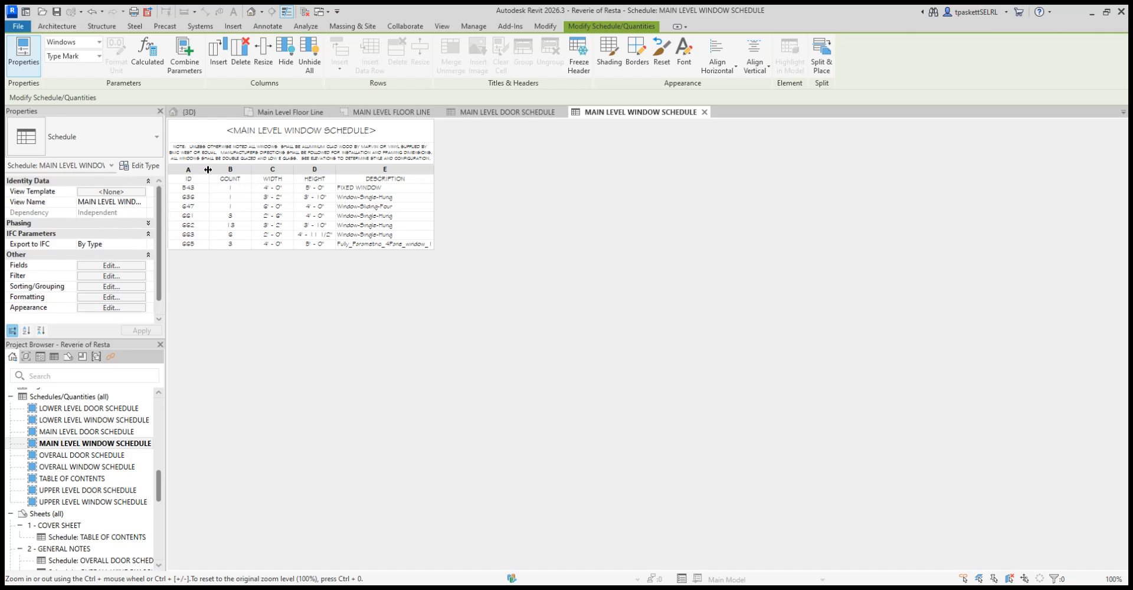
pyautogui.click(275, 27)
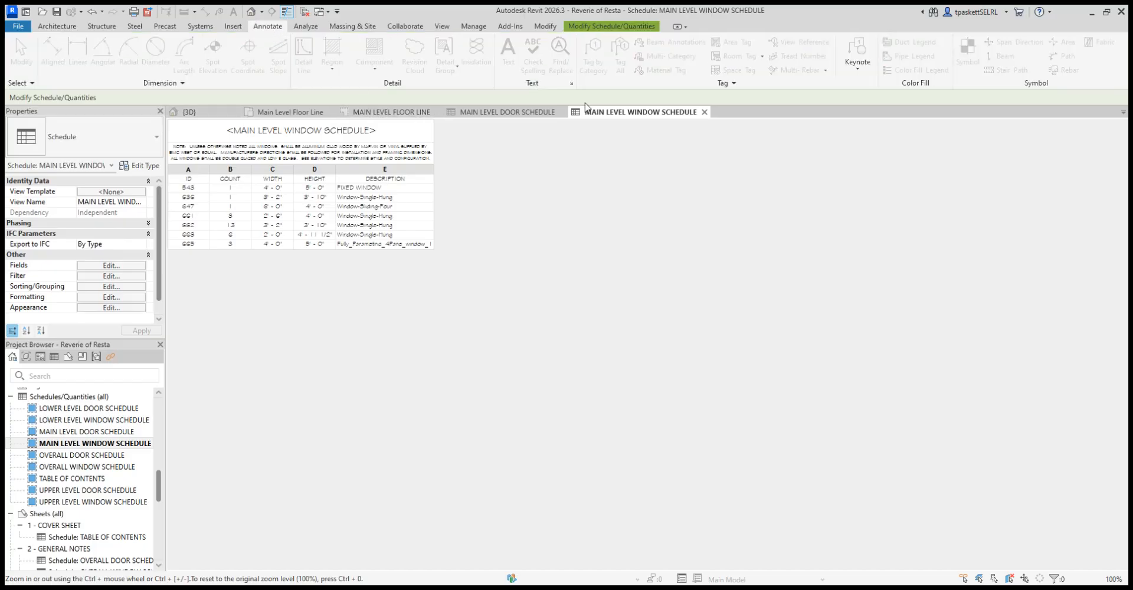
pyautogui.click(291, 112)
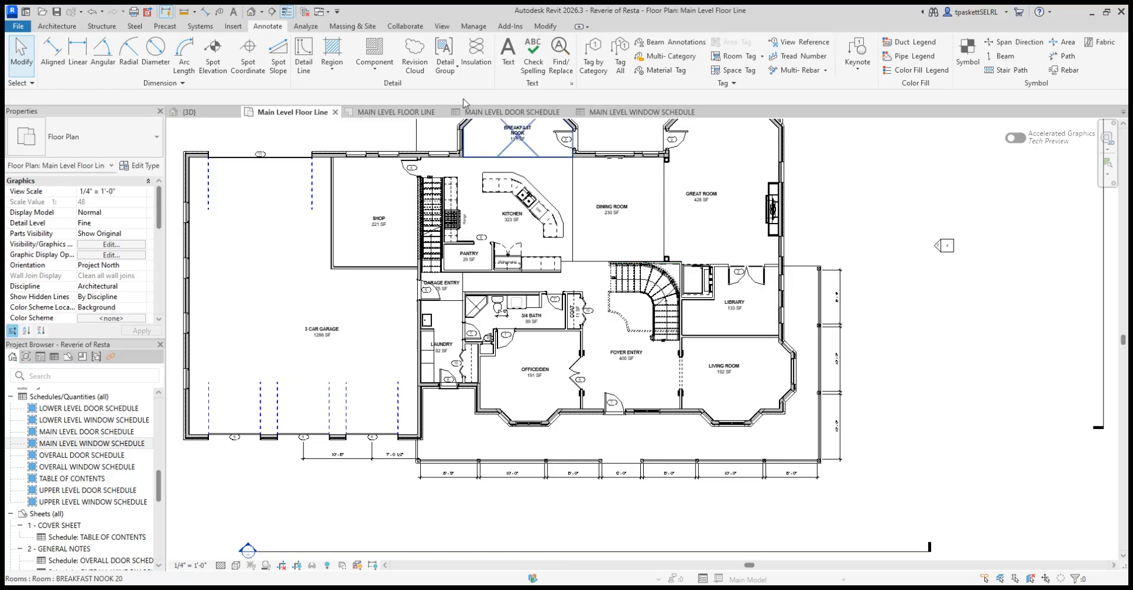
pyautogui.click(621, 68)
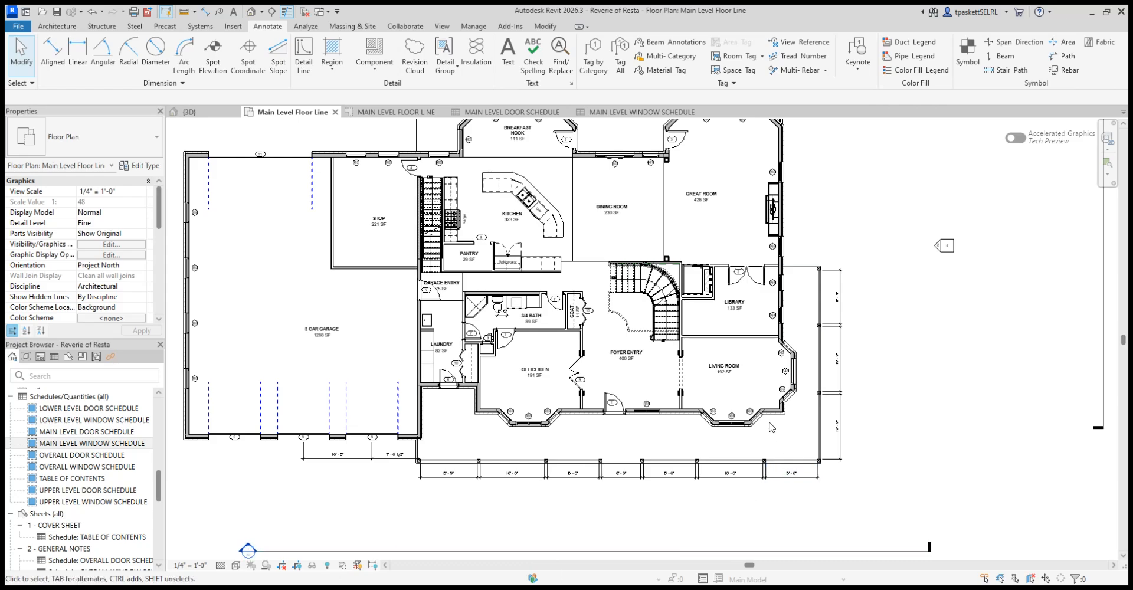
# Step: Compare the window tags in the living room and 3 car garage with the IDs in the main level window schedule
pyautogui.scroll(8, 770, 427)
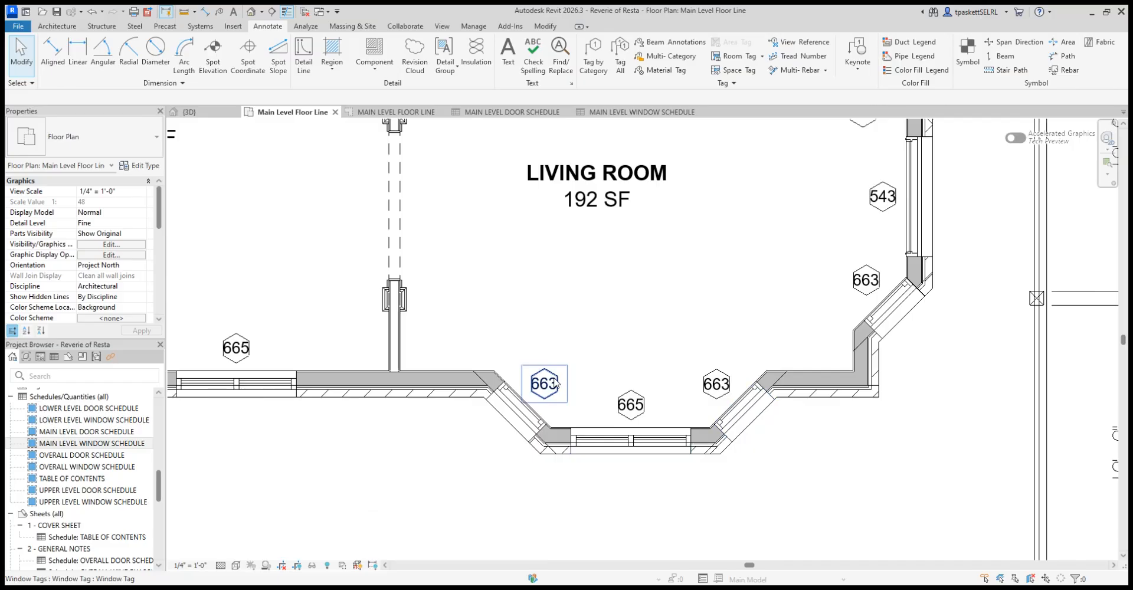
pyautogui.scroll(-4, 555, 384)
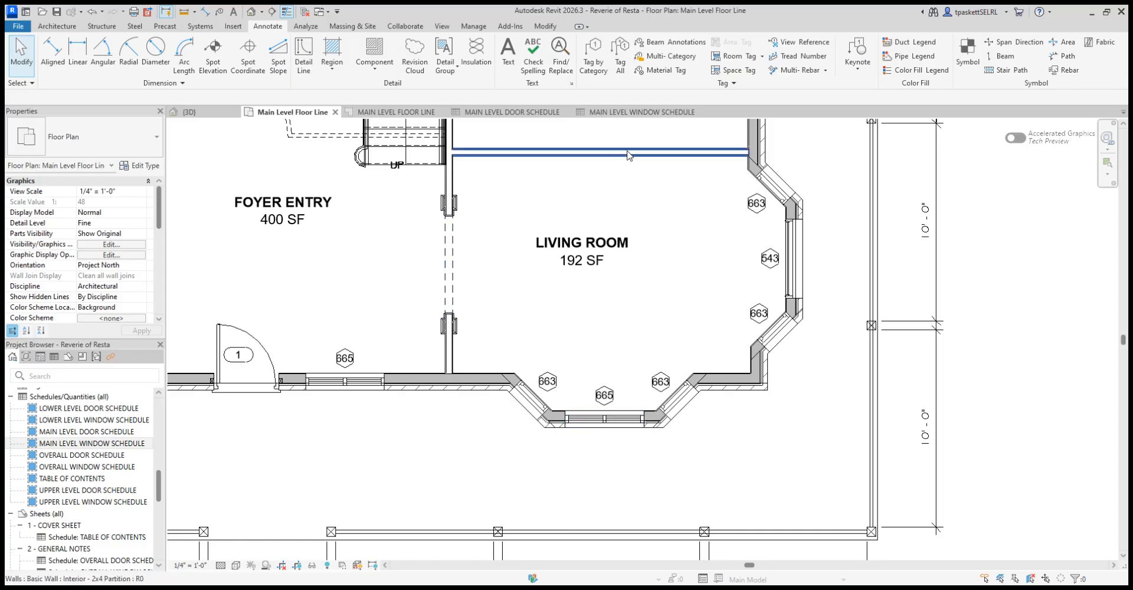
pyautogui.click(620, 125)
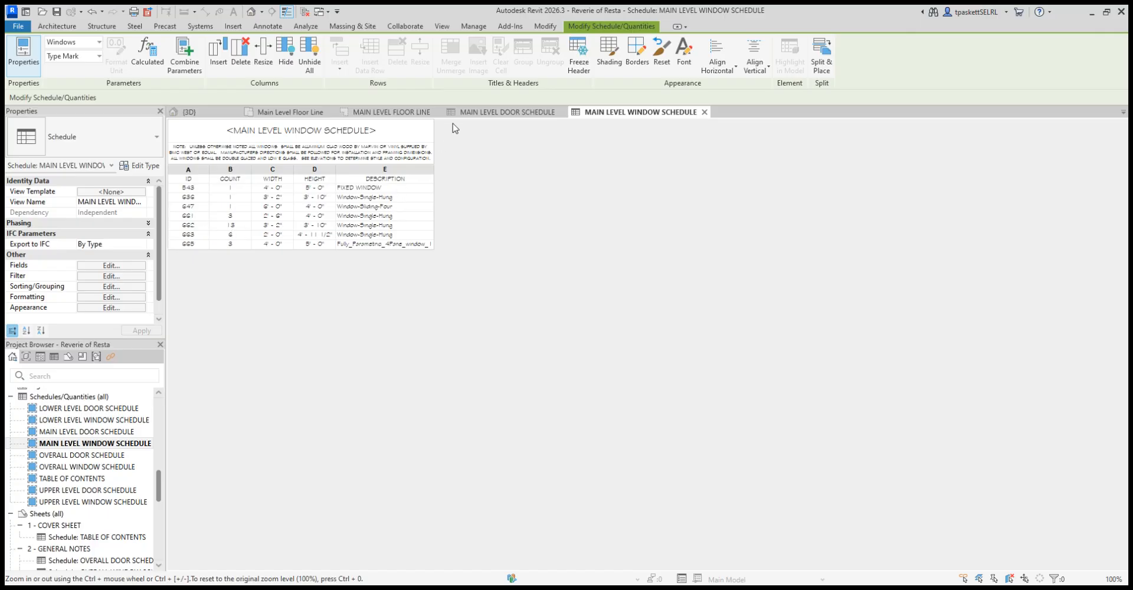
pyautogui.click(313, 113)
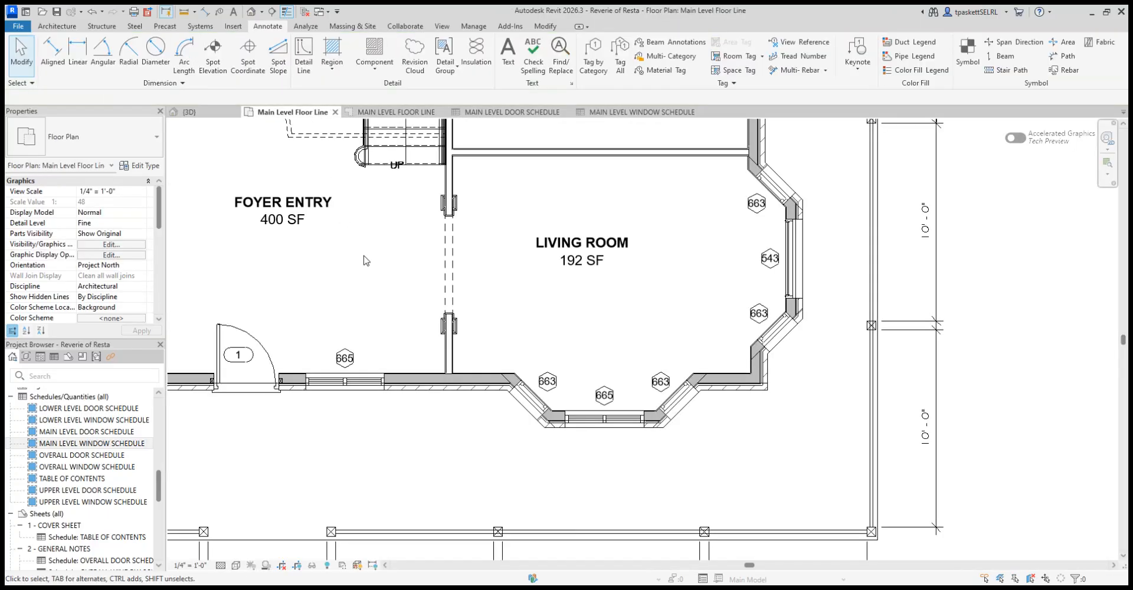
pyautogui.scroll(-5, 377, 298)
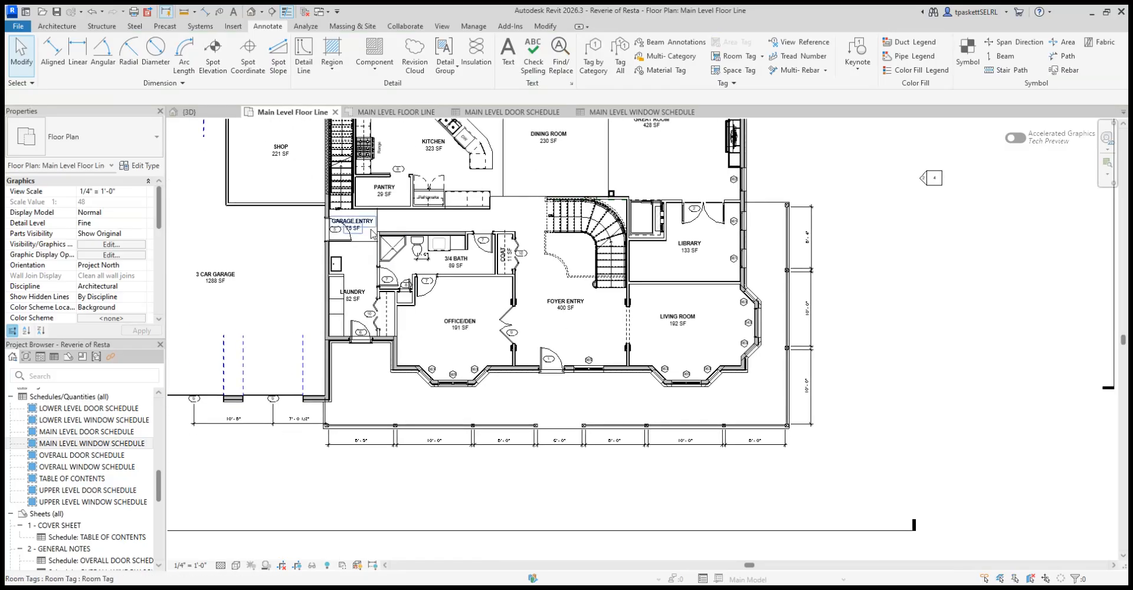
pyautogui.scroll(-3, 371, 235)
pyautogui.scroll(6, 321, 392)
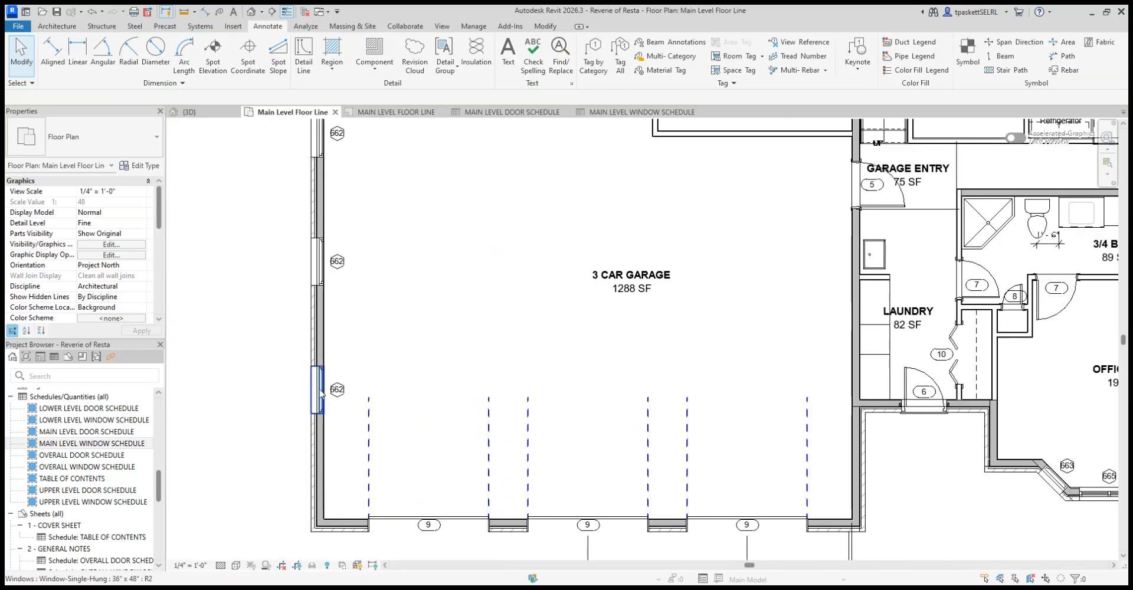
pyautogui.scroll(-2, 380, 177)
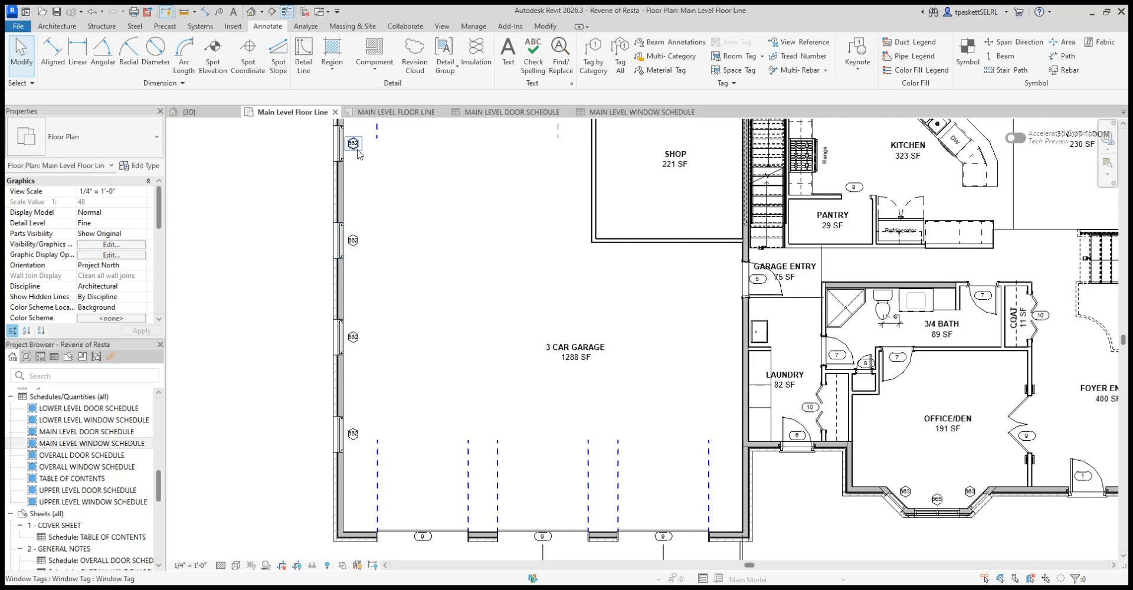
pyautogui.moveTo(370, 177); pyautogui.dragTo(309, 180, button='middle')
pyautogui.moveTo(316, 251); pyautogui.dragTo(279, 217, button='middle')
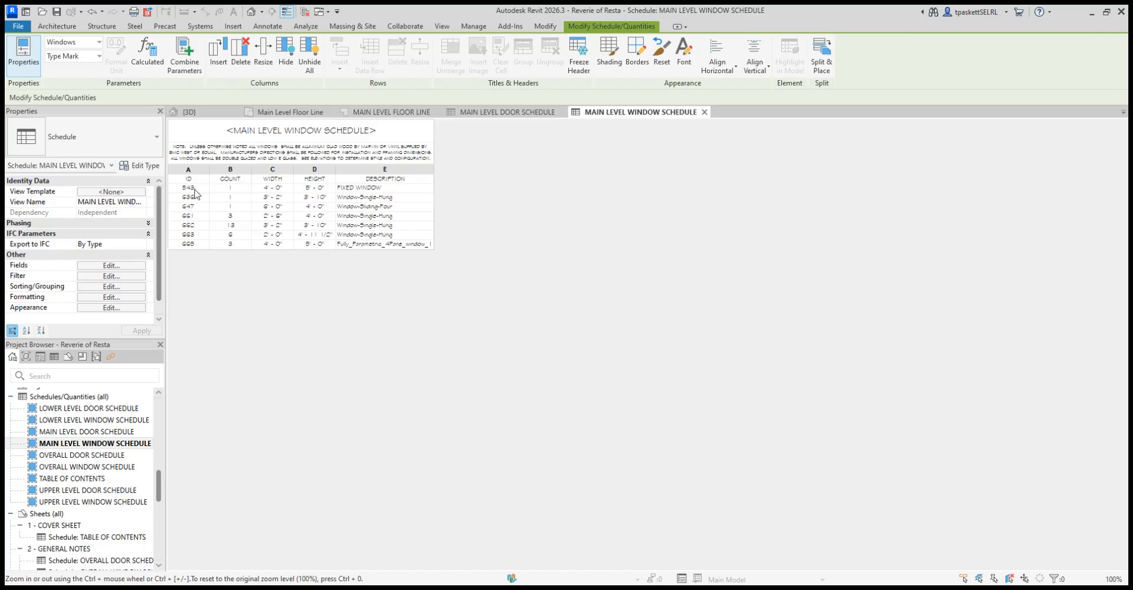
# Step: In the main level window schedule, set the ID of the single-hung window row 662 to A
pyautogui.click(201, 227)
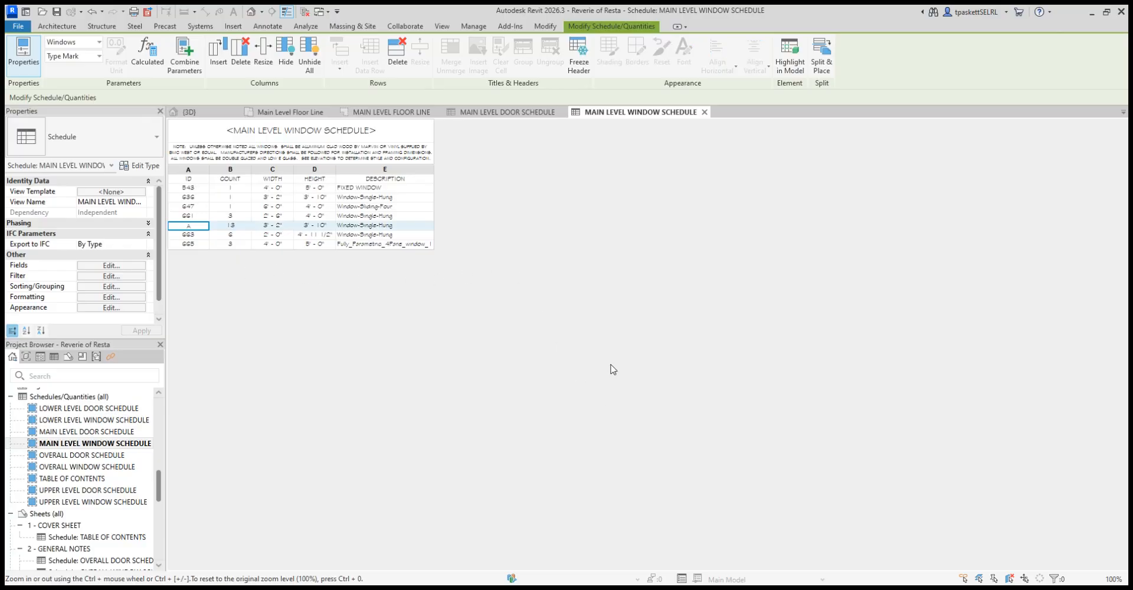
pyautogui.click(531, 158)
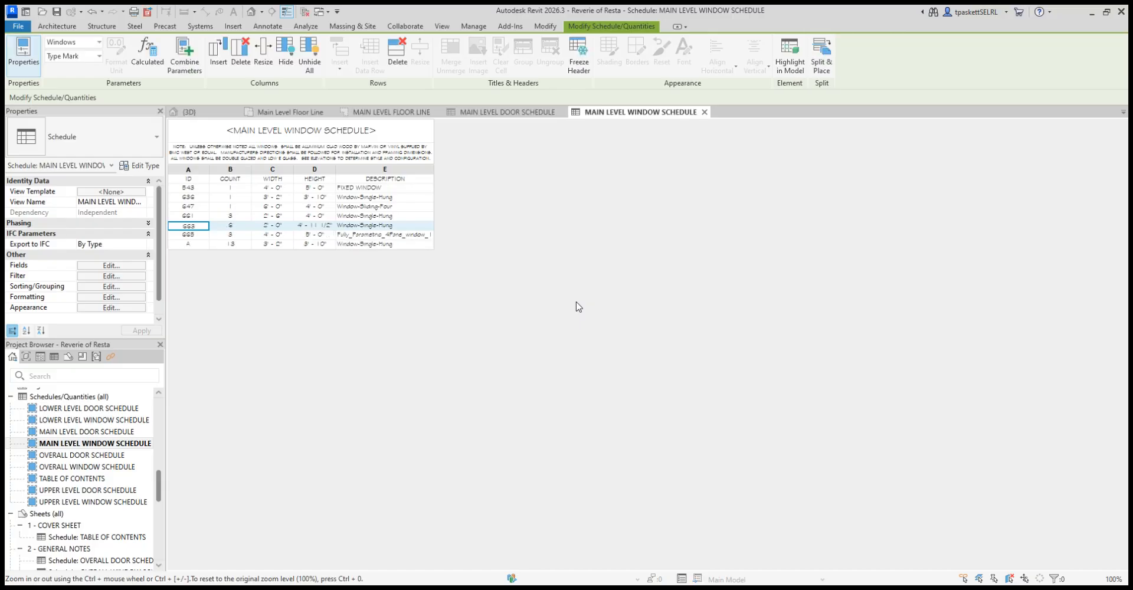
# Step: Examine the window tags around the garage, shop, dining room and great room in the floor plan, including the dining room's 72" x 48" sliding window
pyautogui.click(290, 112)
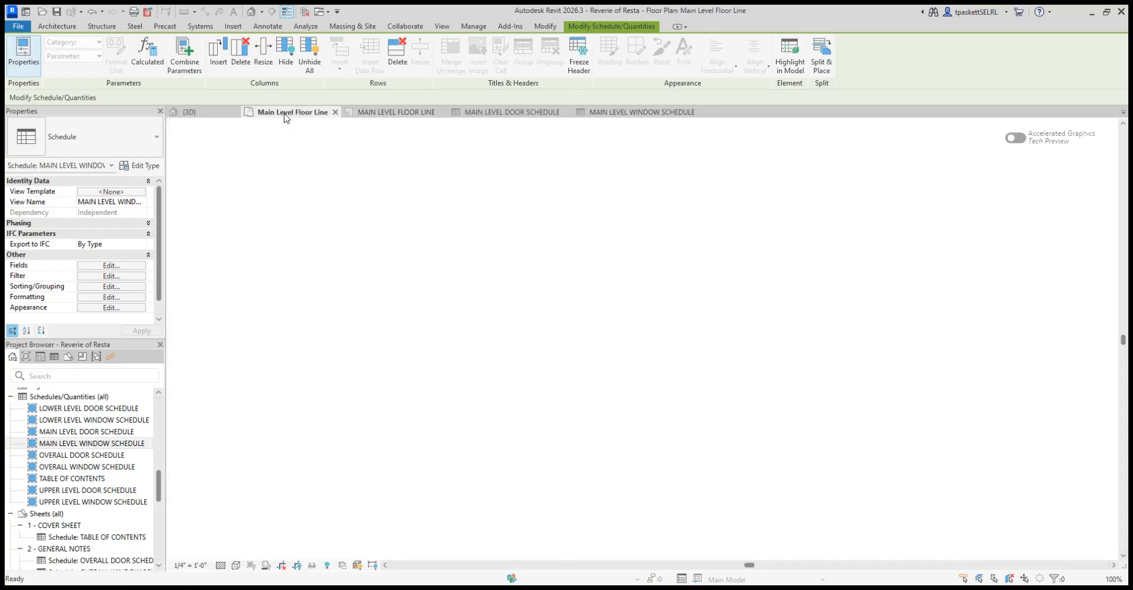
pyautogui.scroll(-3, 301, 311)
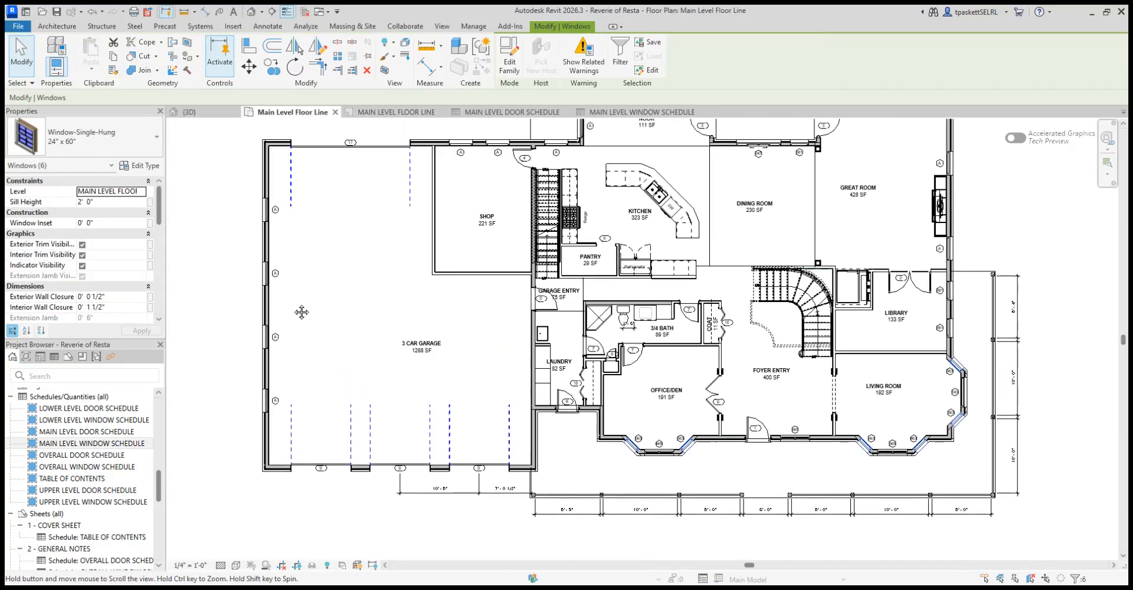
pyautogui.scroll(3, 342, 201)
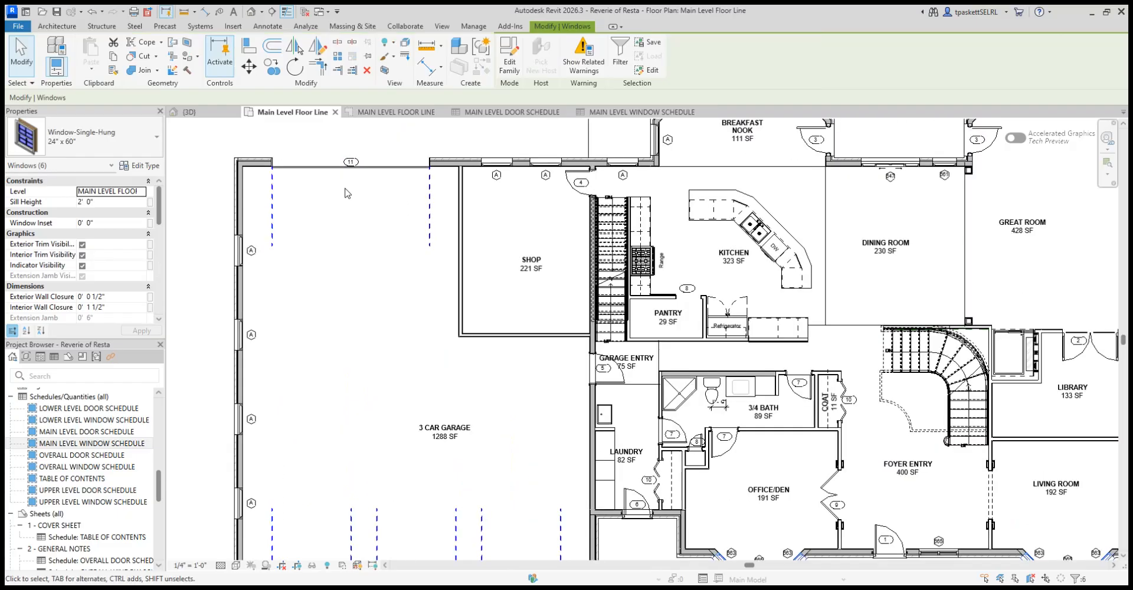
pyautogui.moveTo(386, 210); pyautogui.dragTo(257, 207, button='middle')
pyautogui.moveTo(607, 142); pyautogui.dragTo(366, 185, button='middle')
pyautogui.scroll(1, 506, 195)
pyautogui.scroll(2, 540, 227)
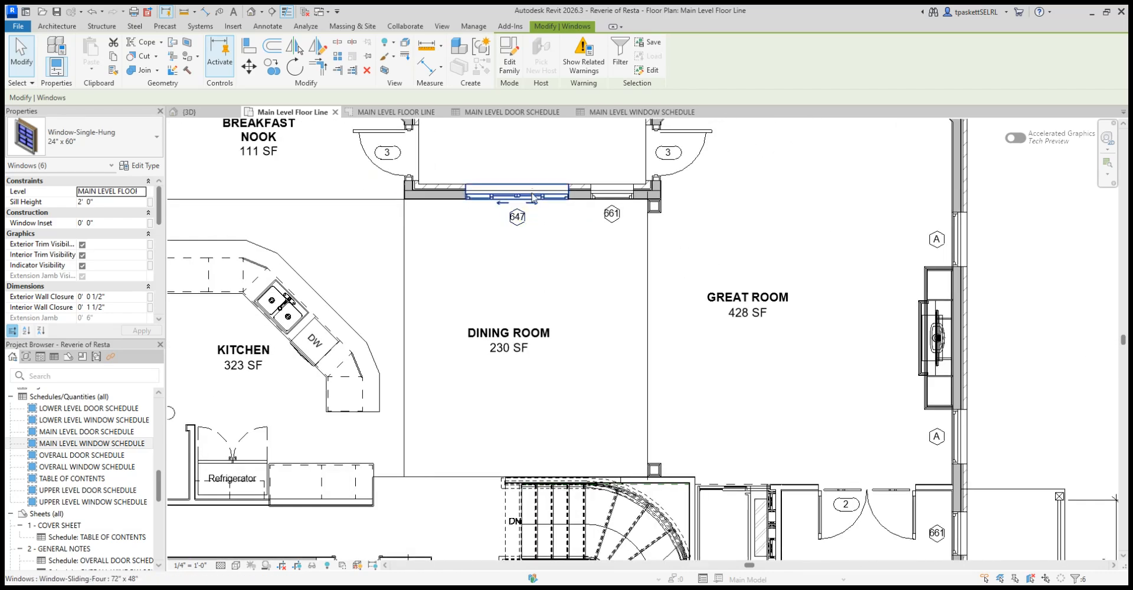
pyautogui.click(533, 199)
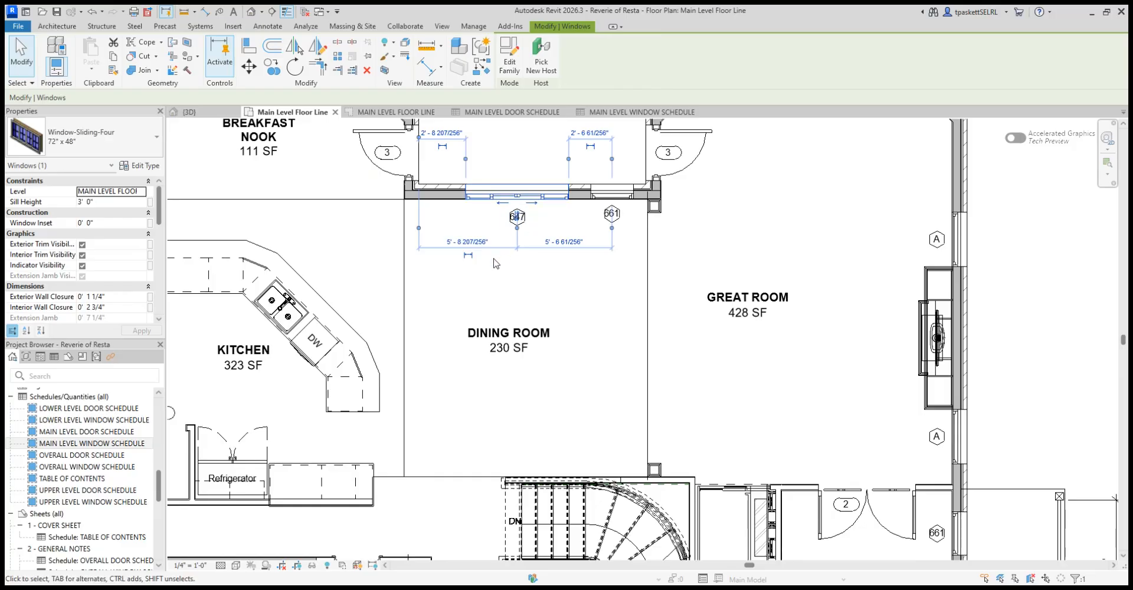
pyautogui.click(458, 271)
# Step: In the main level window schedule, set the ID of the Fully_Parametric_4Pane window row to B
pyautogui.click(618, 112)
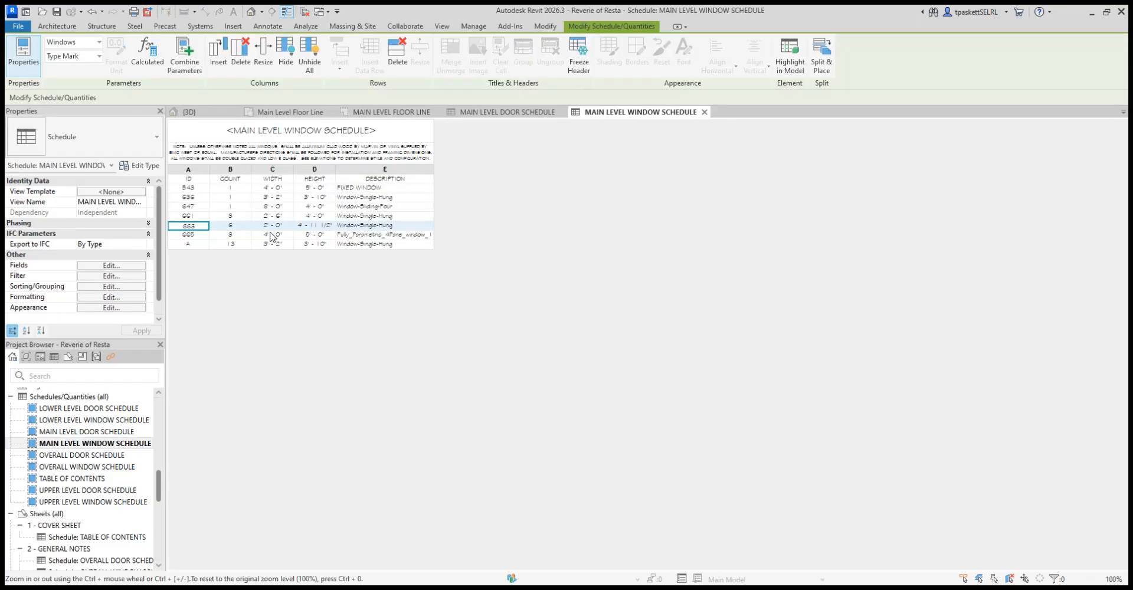
pyautogui.click(197, 236)
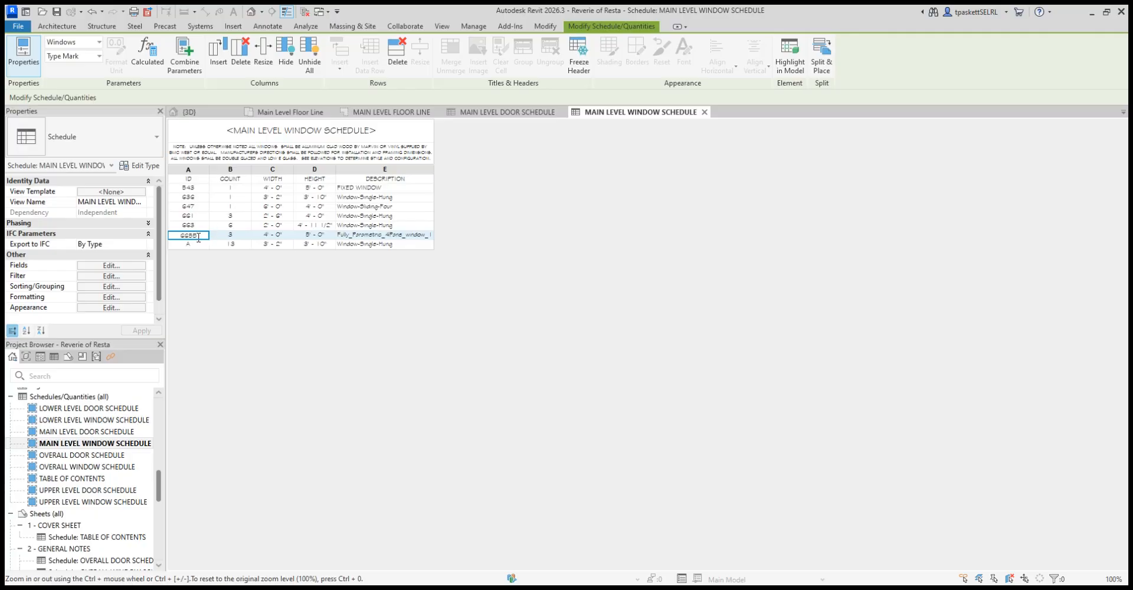
pyautogui.doubleClick(198, 236)
pyautogui.write('B')
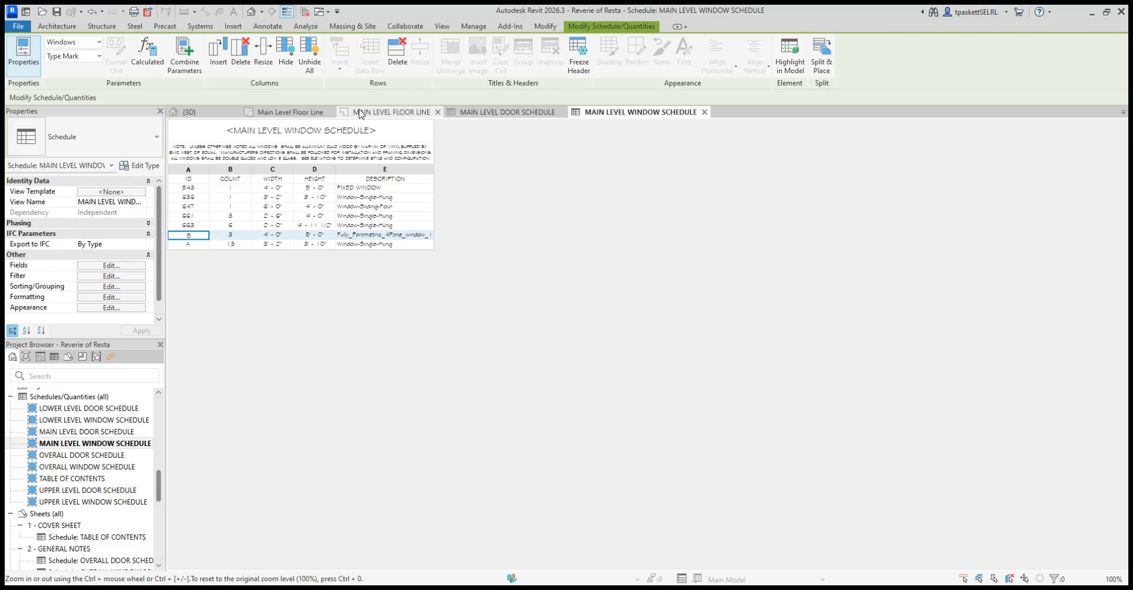
# Step: Examine the window tags across the Main Level Floor Line plan, comparing the B windows with the living room's side bay window
pyautogui.click(292, 113)
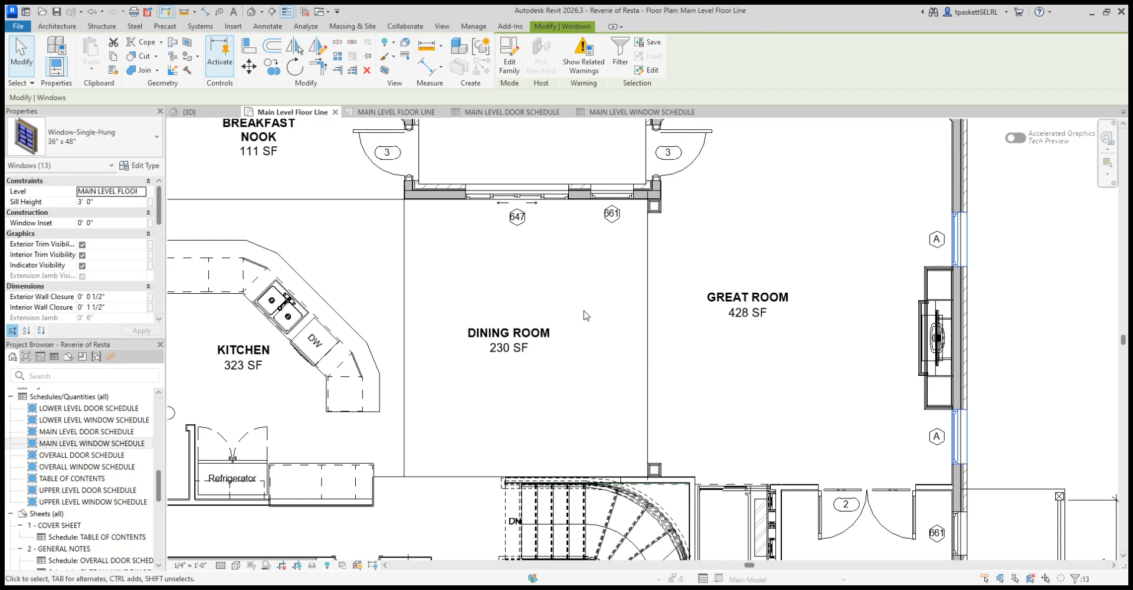
pyautogui.scroll(-2, 575, 286)
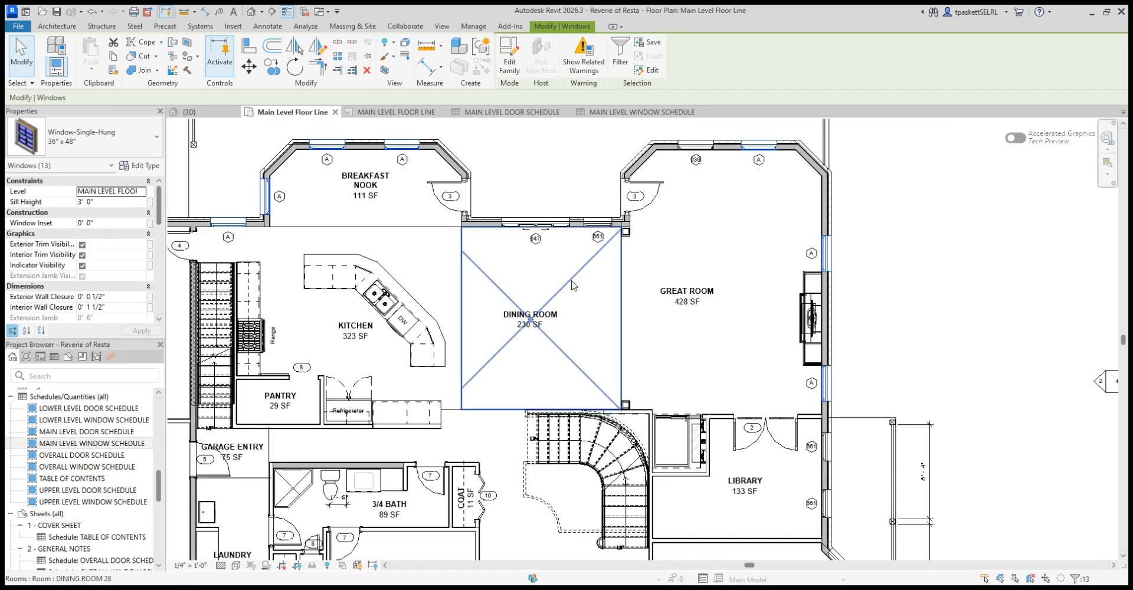
pyautogui.moveTo(482, 281); pyautogui.dragTo(492, 164, button='middle')
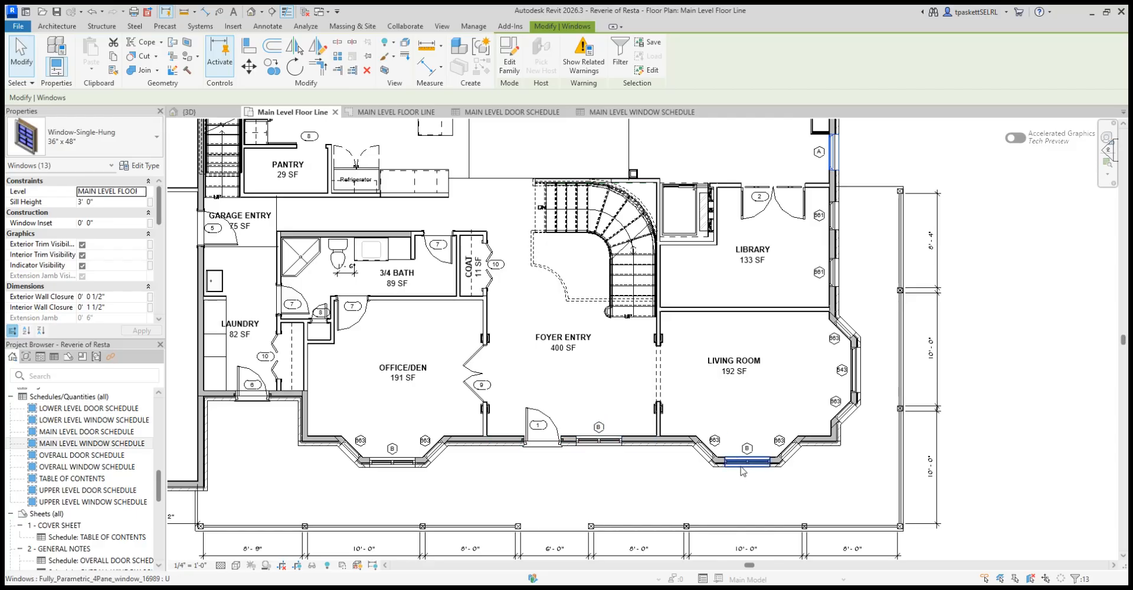
pyautogui.scroll(-4, 472, 377)
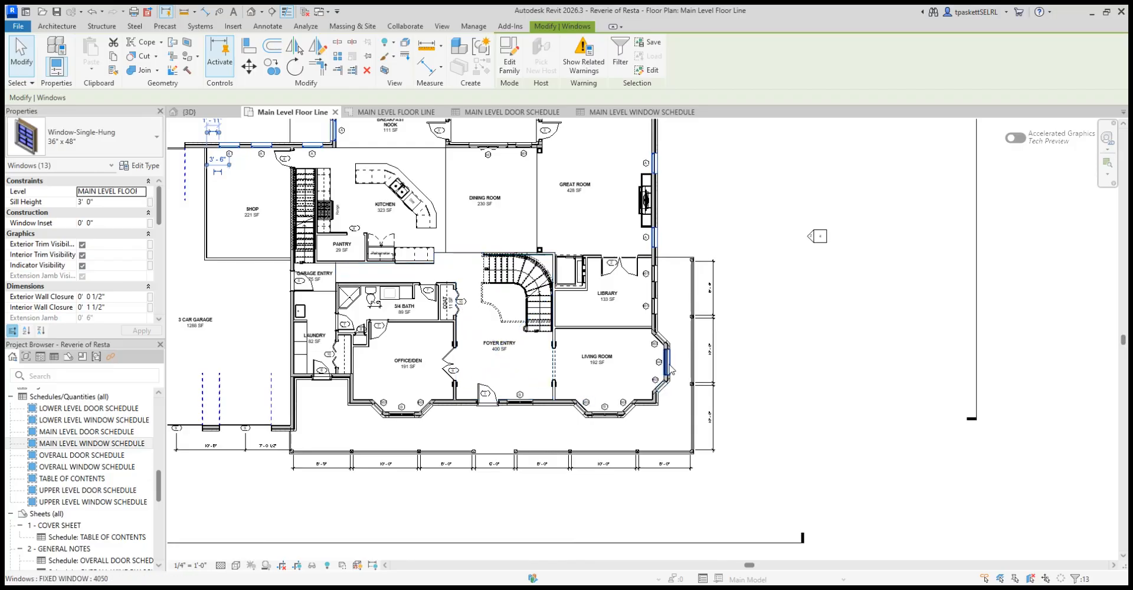
pyautogui.scroll(2, 525, 413)
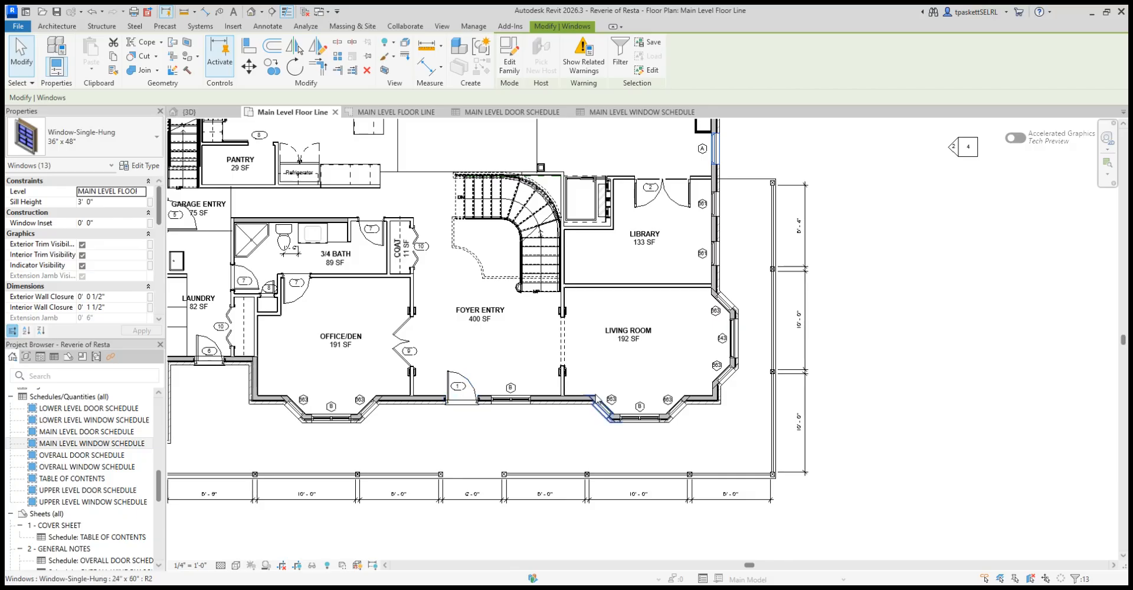
pyautogui.scroll(-1, 614, 329)
pyautogui.moveTo(614, 329); pyautogui.dragTo(614, 408, button='middle')
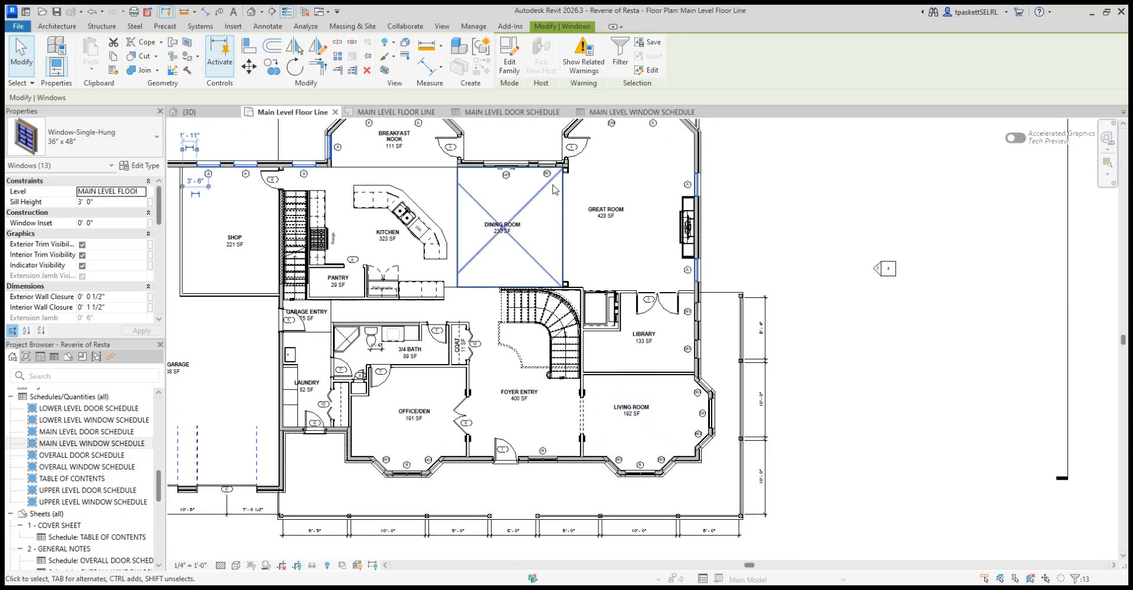
pyautogui.moveTo(556, 203)
pyautogui.mouseDown(button='middle')
pyautogui.moveTo(550, 249)
pyautogui.moveTo(537, 199)
pyautogui.mouseUp(button='middle')
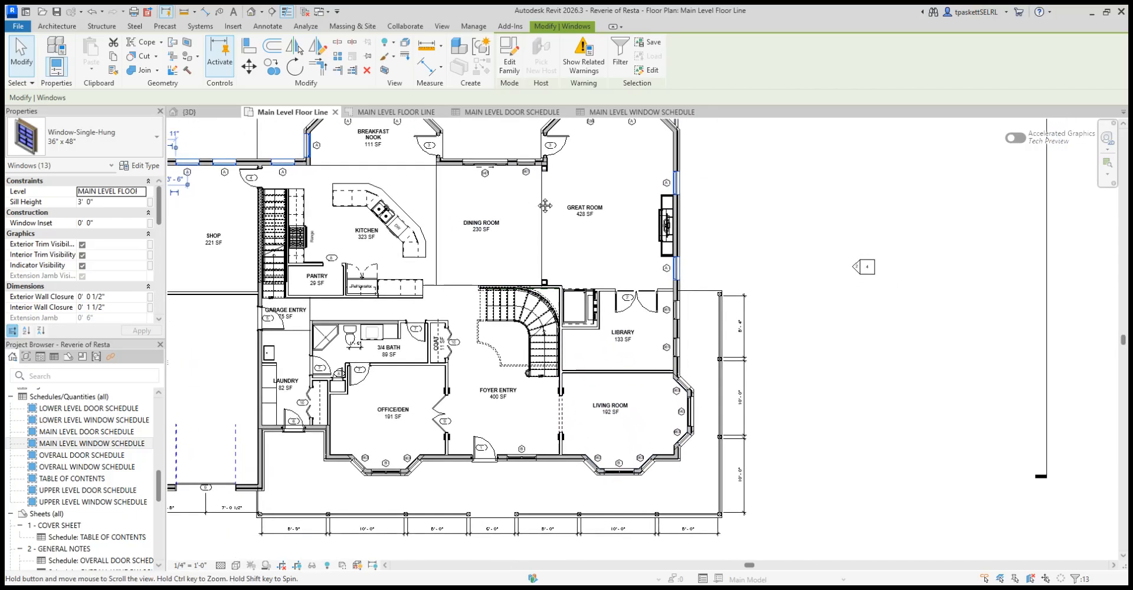
# Step: Match the living room's fixed window 543 in the side bay to the type of the front bay's four-pane window B
pyautogui.scroll(1, 594, 375)
pyautogui.click(723, 425)
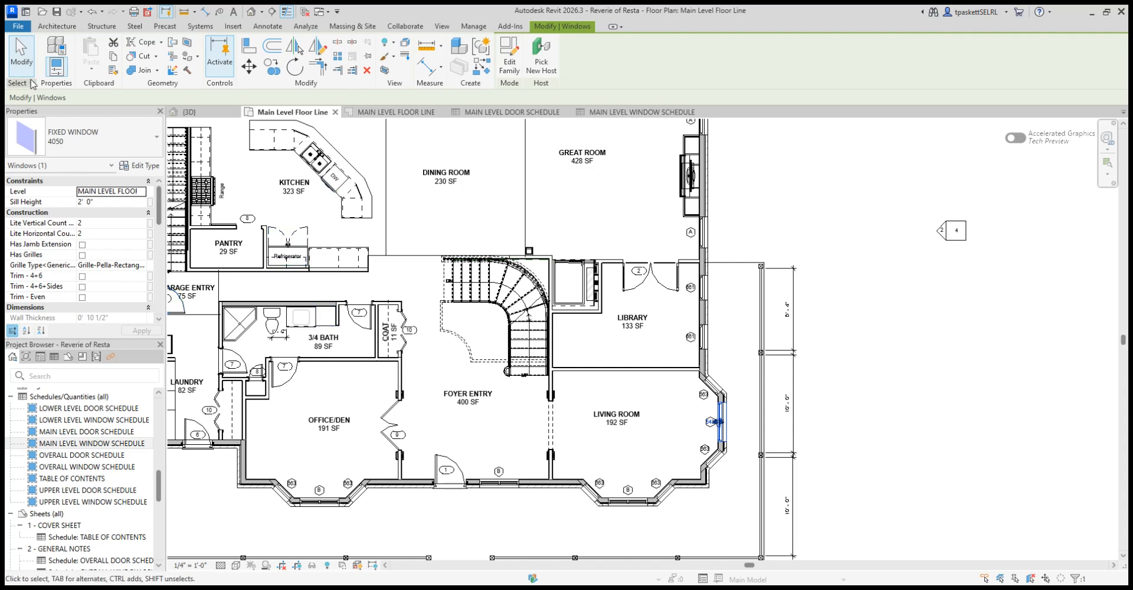
pyautogui.click(112, 71)
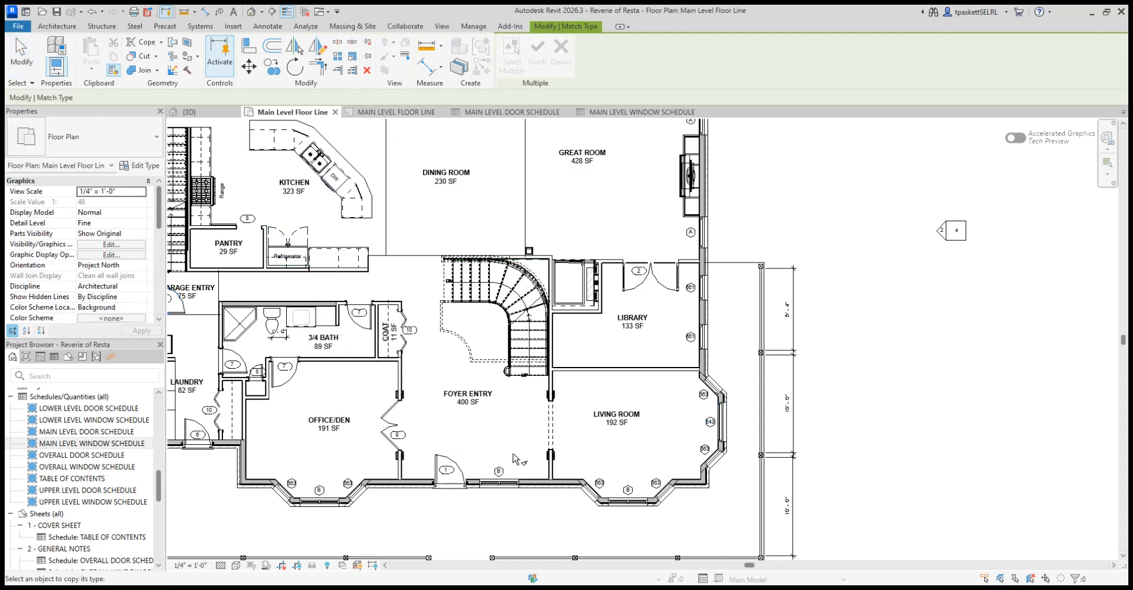
pyautogui.click(628, 503)
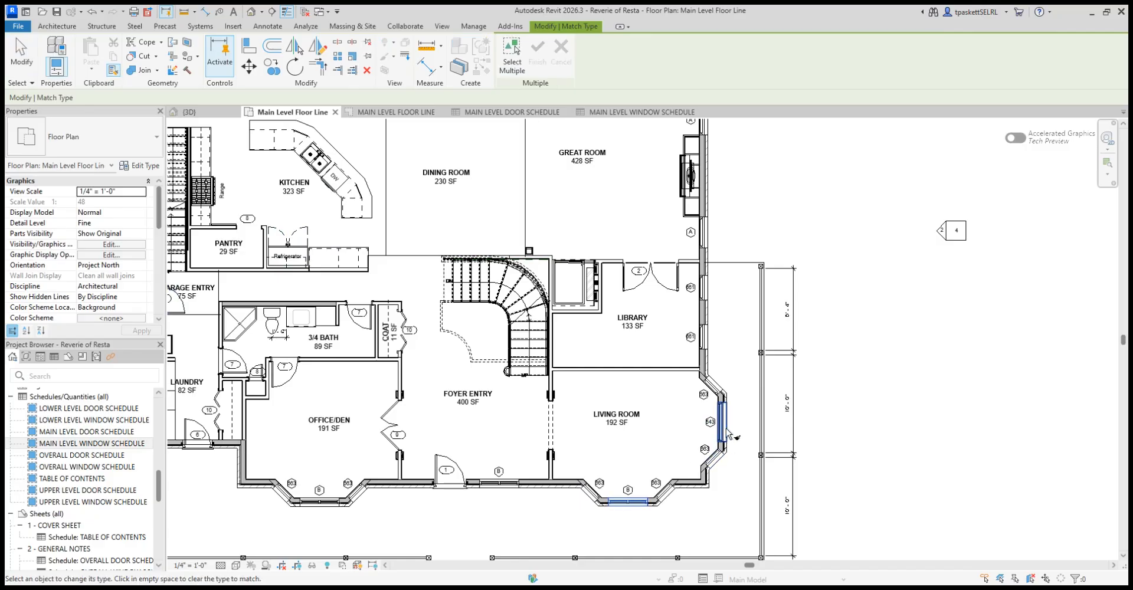
pyautogui.click(726, 412)
pyautogui.click(721, 320)
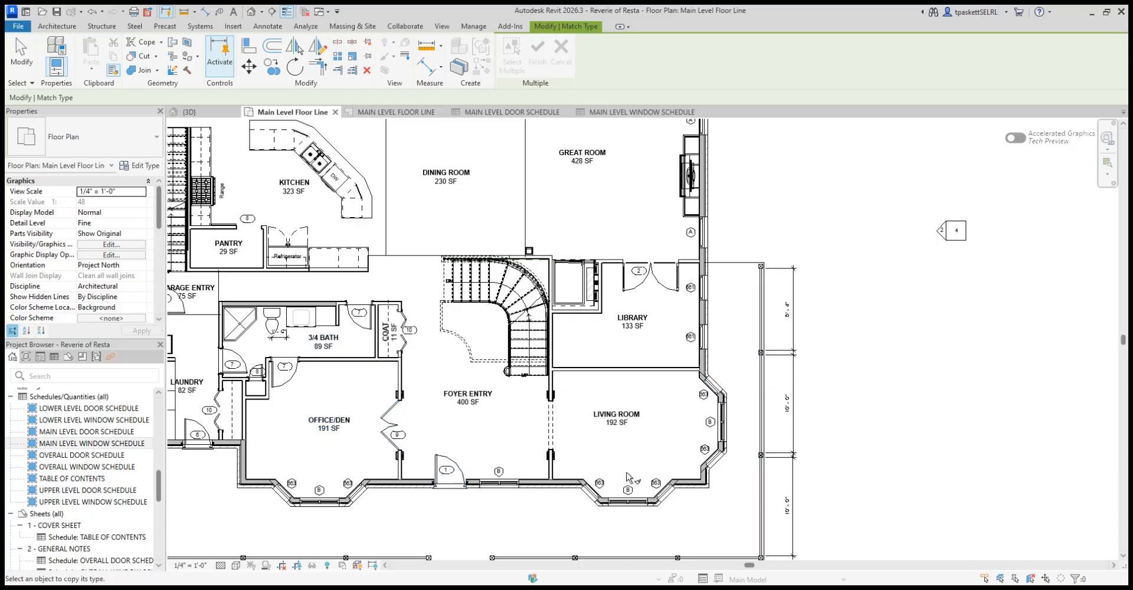
pyautogui.scroll(-3, 605, 384)
pyautogui.scroll(4, 538, 253)
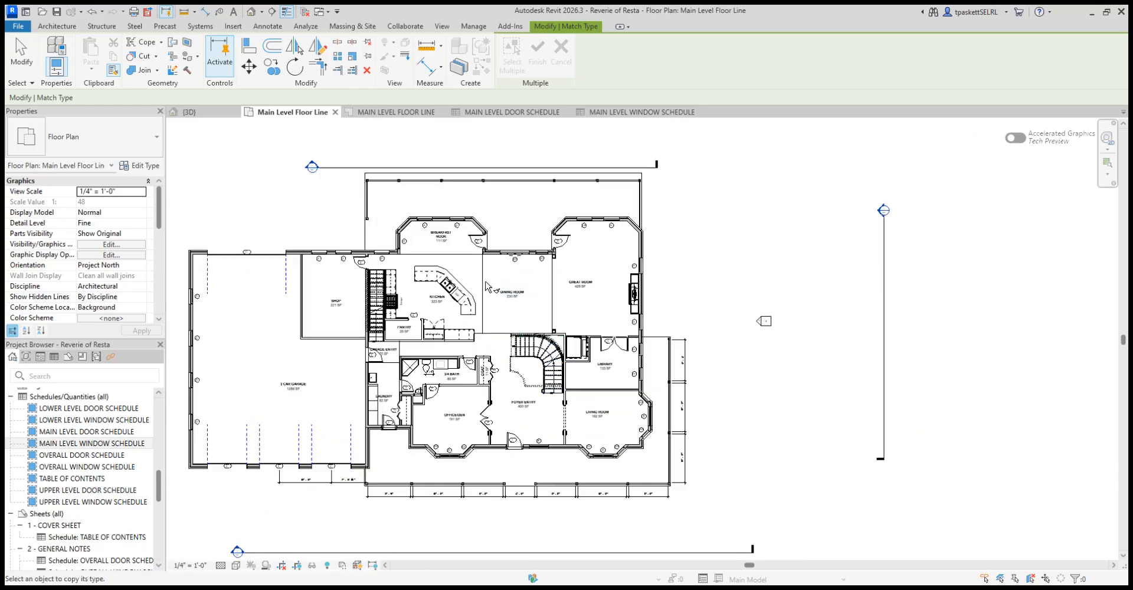
pyautogui.scroll(1, 538, 251)
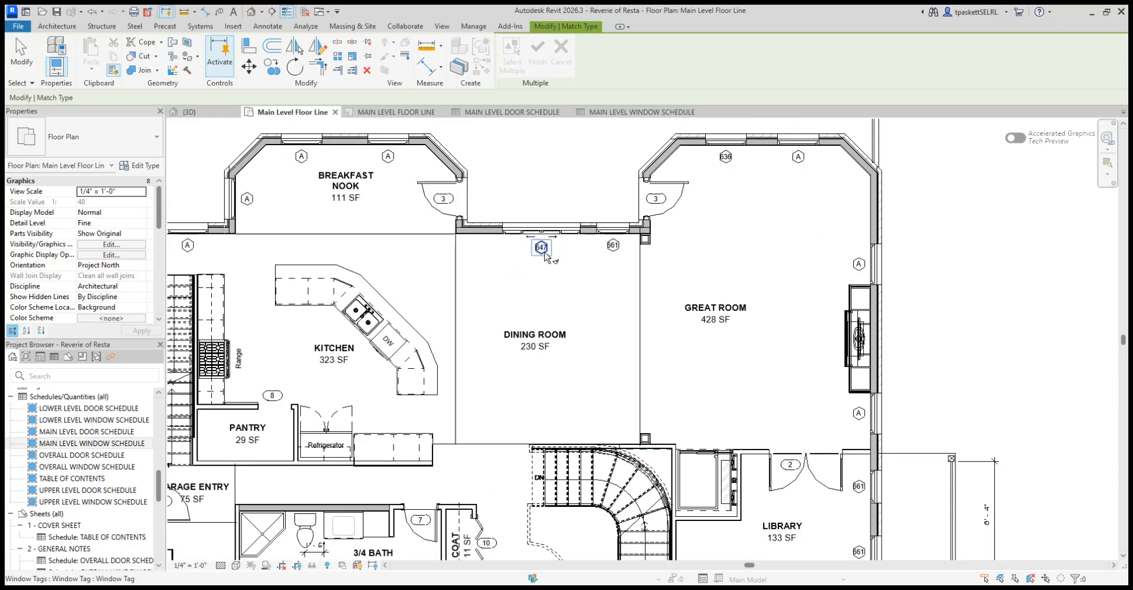
pyautogui.press('Escape')
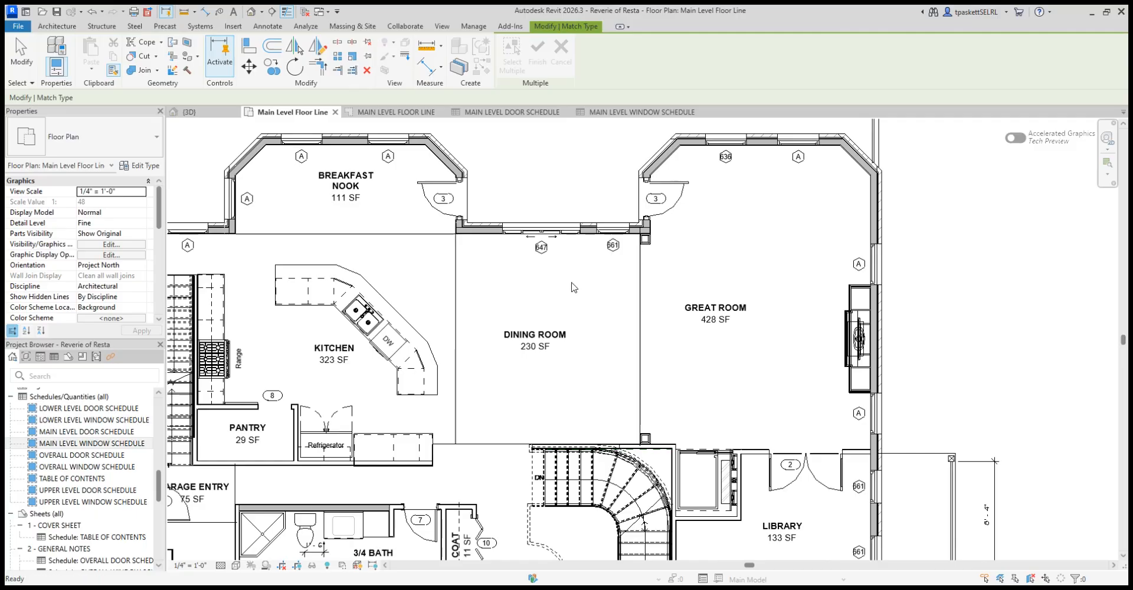
# Step: Compare the types and sizes of the library's window 661 and the kitchen's window A in the floor plan
pyautogui.scroll(-2, 574, 313)
pyautogui.moveTo(574, 313); pyautogui.dragTo(523, 250, button='middle')
pyautogui.moveTo(698, 402); pyautogui.dragTo(636, 367, button='middle')
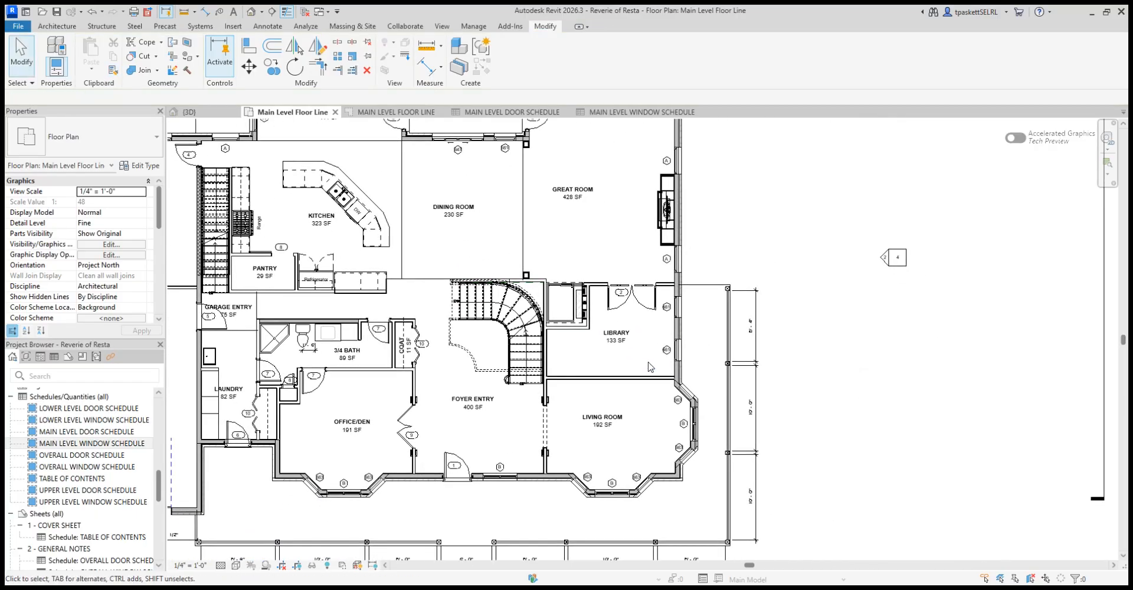
pyautogui.scroll(2, 678, 354)
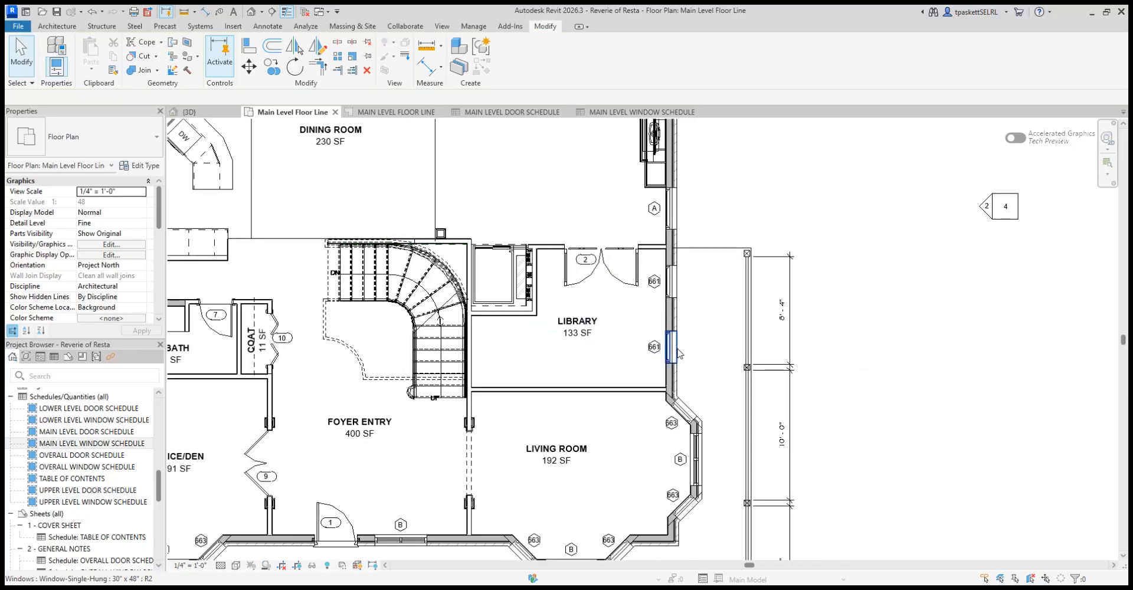
pyautogui.click(678, 353)
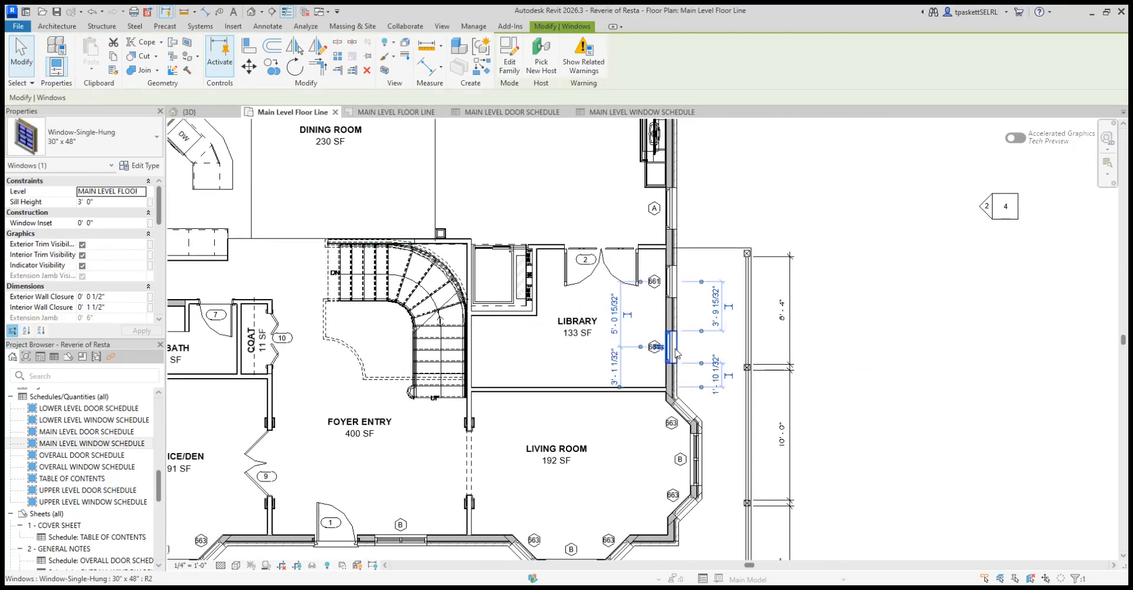
pyautogui.scroll(-4, 677, 353)
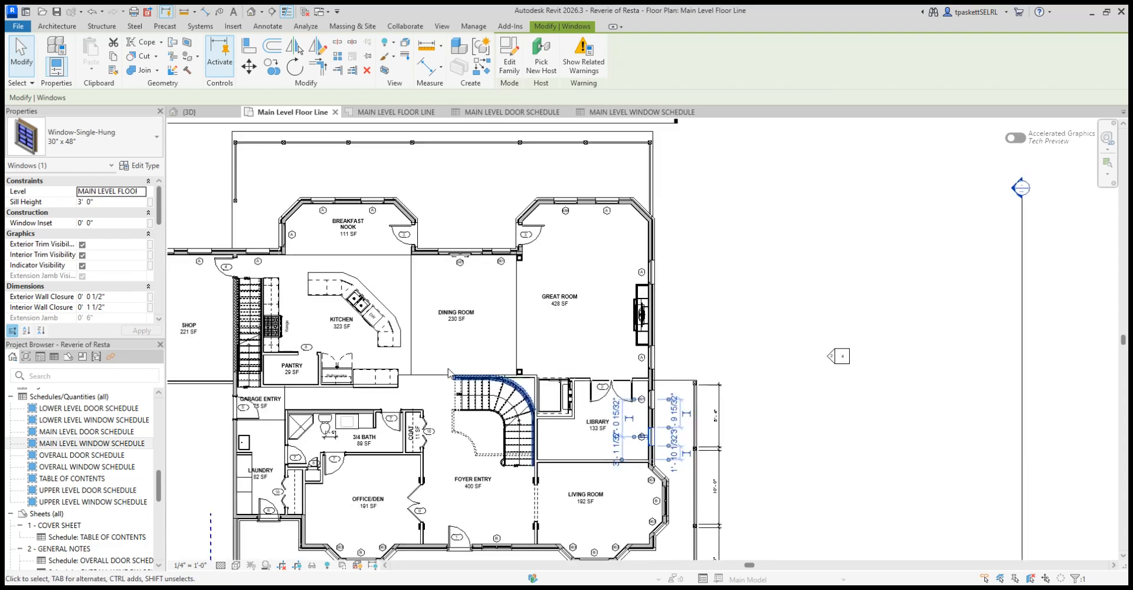
pyautogui.click(263, 254)
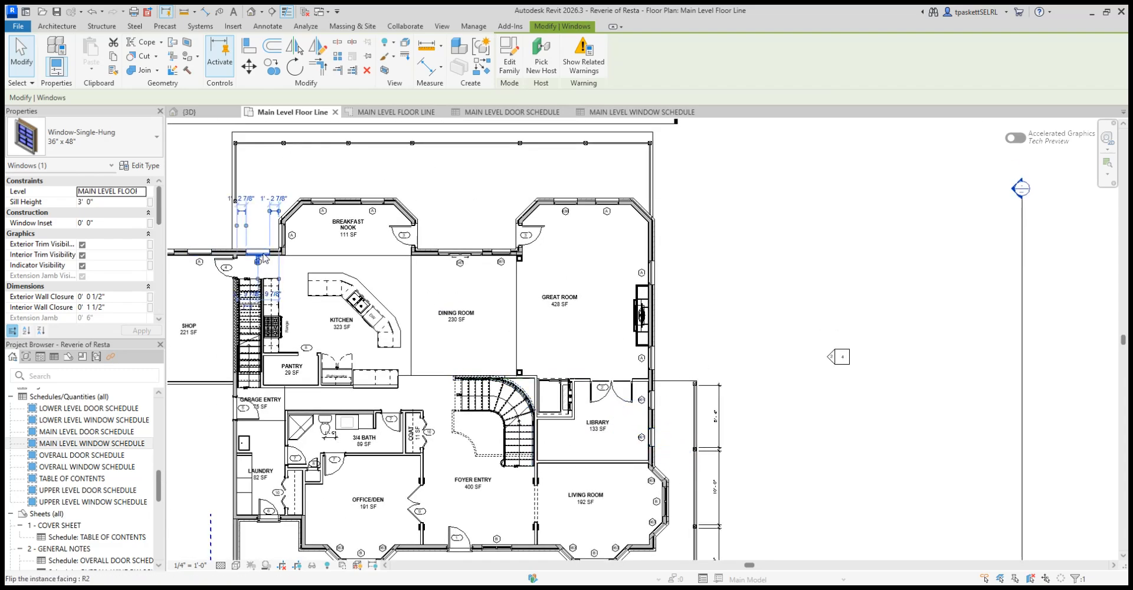
pyautogui.scroll(2, 652, 442)
pyautogui.click(651, 440)
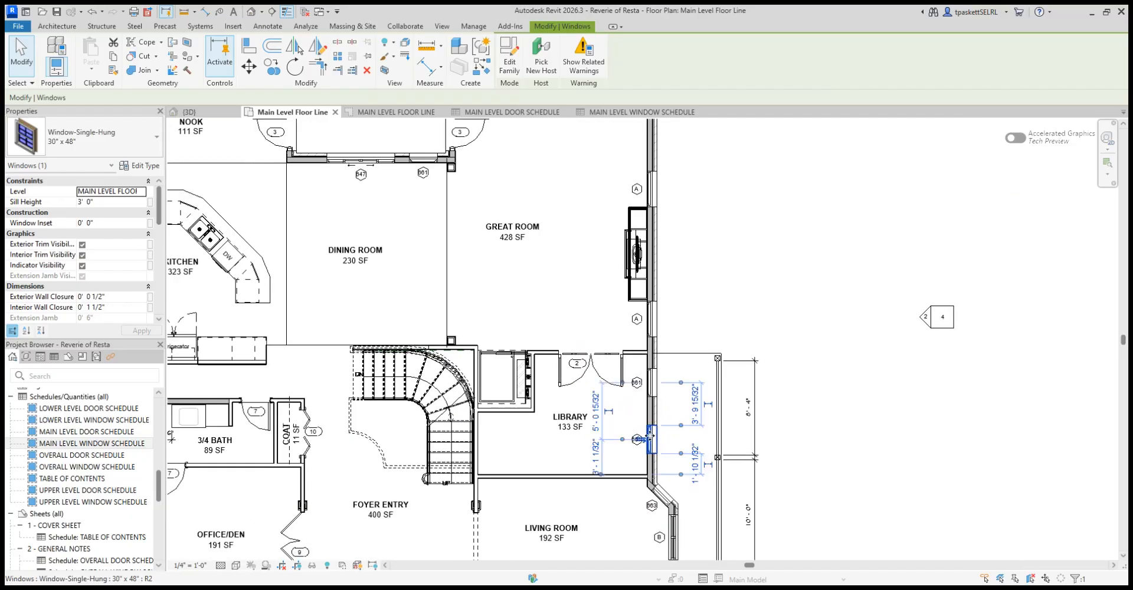
pyautogui.press('Escape')
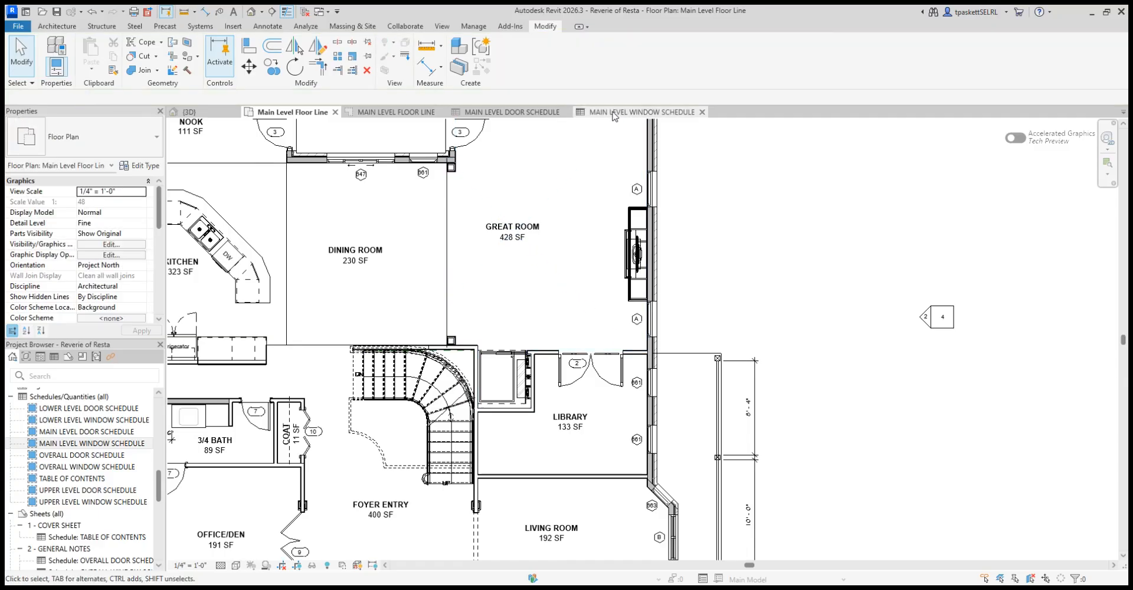
# Step: In the main level window schedule, set the ID of the single-hung window row 661 to C
pyautogui.click(615, 112)
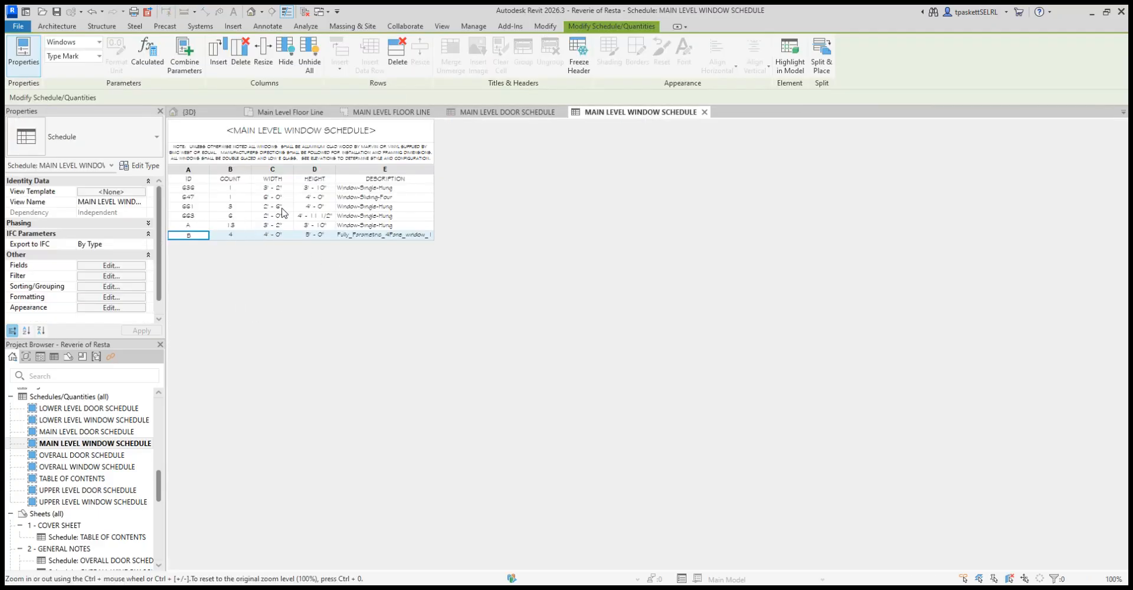
pyautogui.click(231, 207)
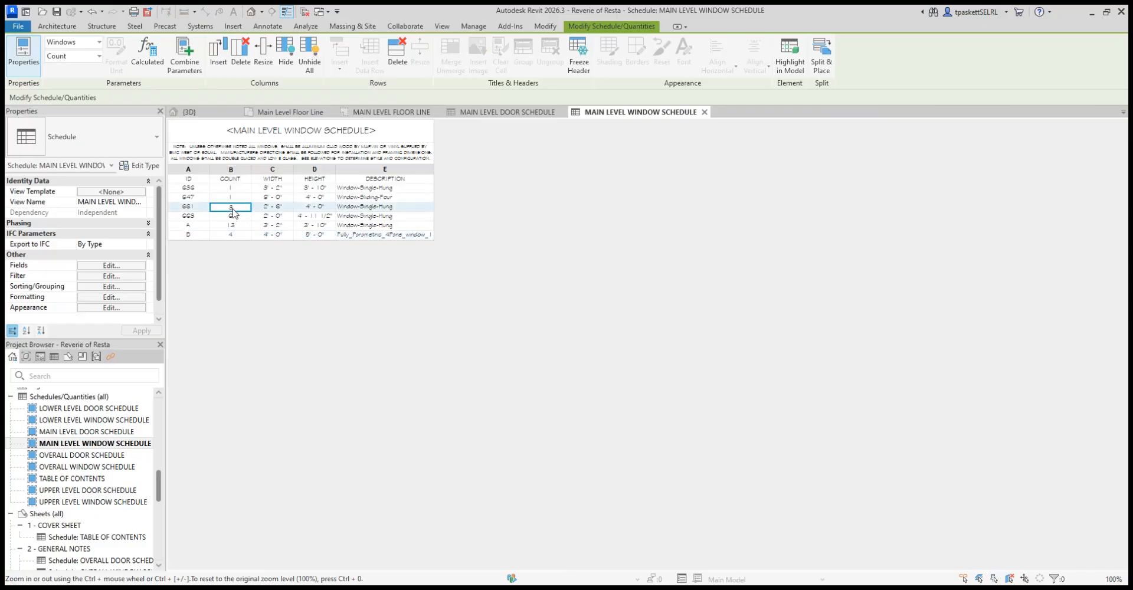
pyautogui.doubleClick(205, 208)
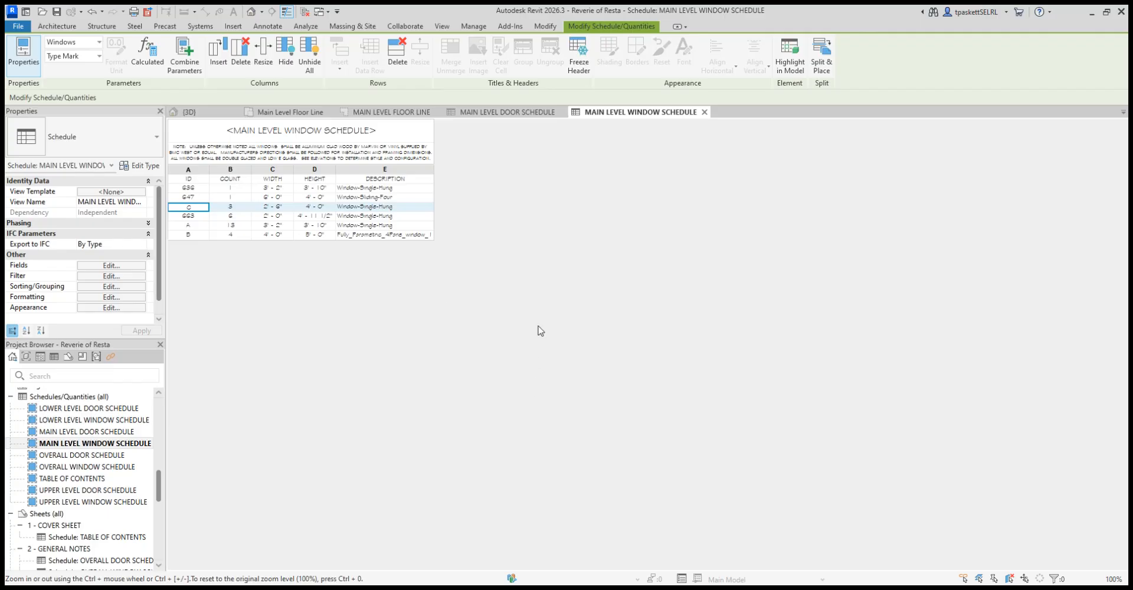
# Step: In the Main Level Floor Line plan, match the great room's window 636 to the type of the adjacent 36" x 48" window A
pyautogui.click(313, 112)
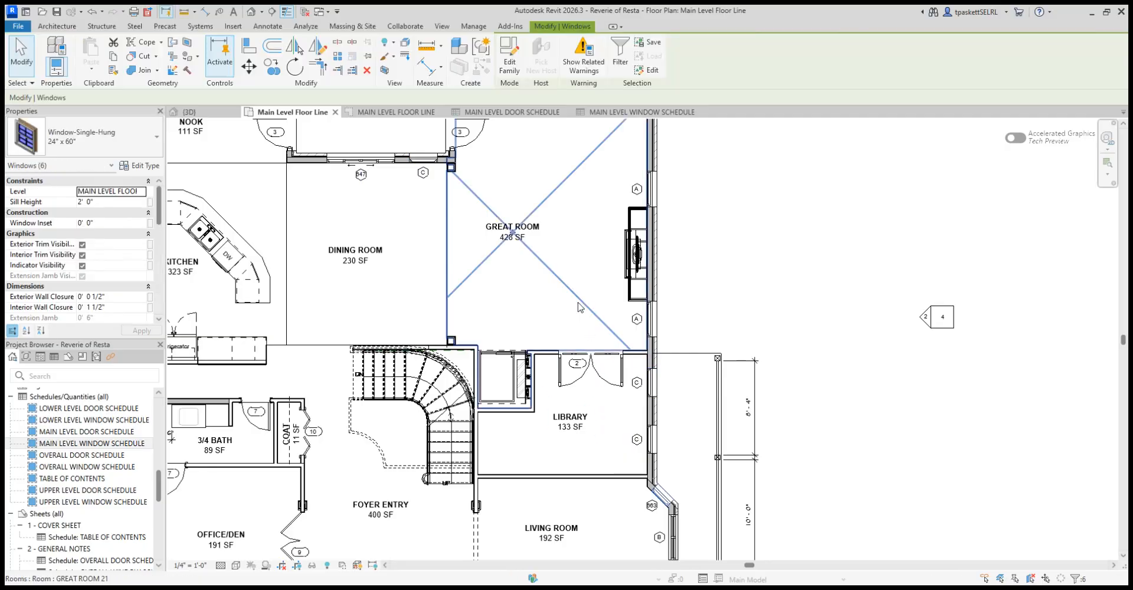
pyautogui.moveTo(584, 288); pyautogui.dragTo(599, 403, button='middle')
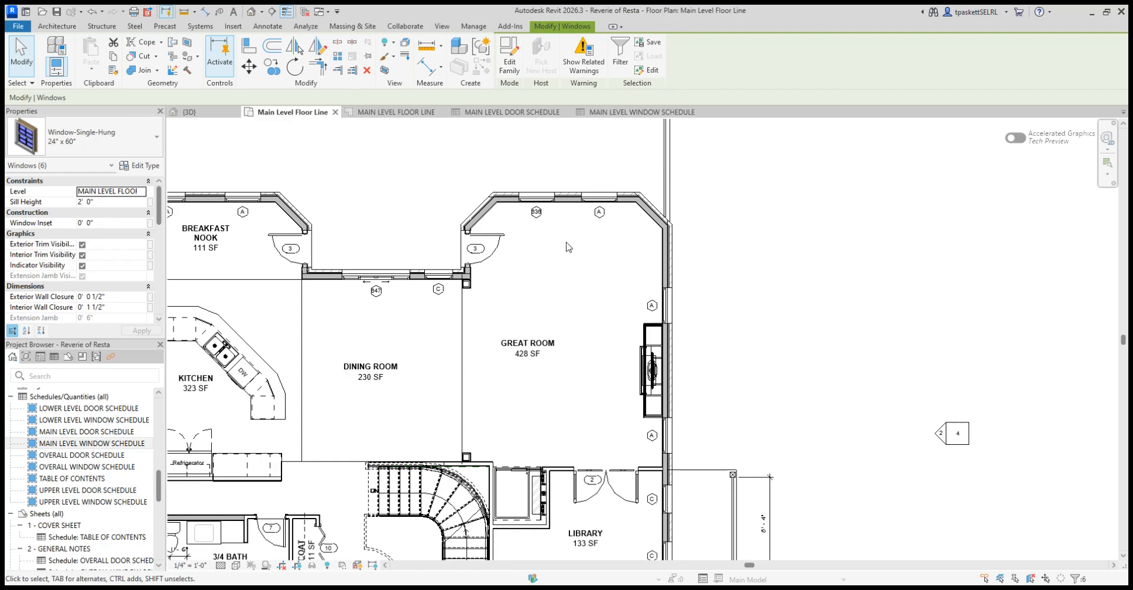
pyautogui.scroll(1, 567, 243)
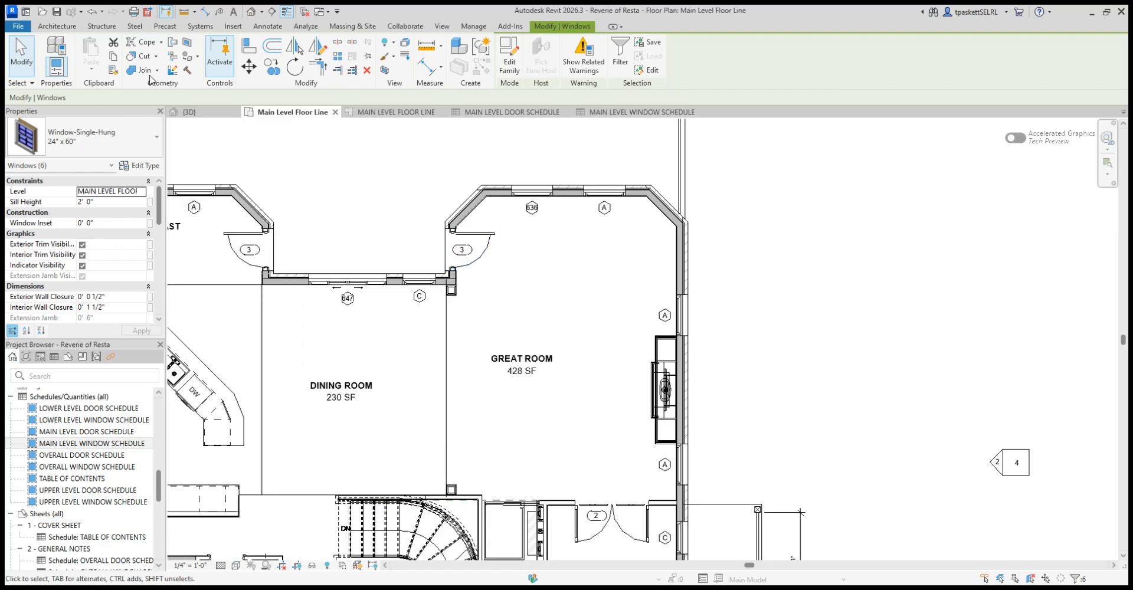
pyautogui.click(113, 70)
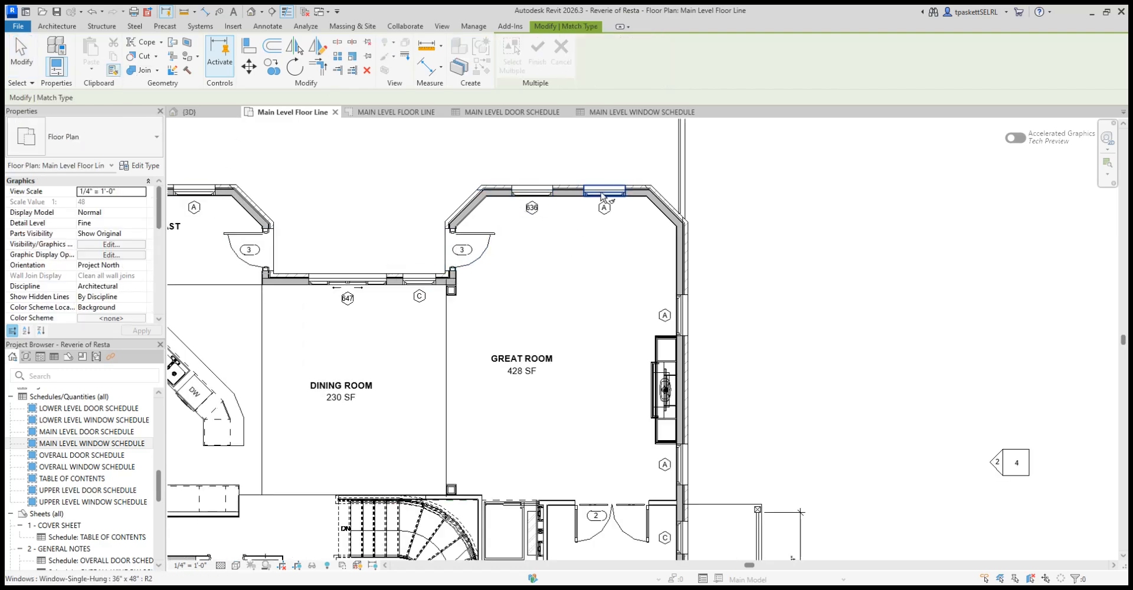
pyautogui.click(603, 195)
pyautogui.click(530, 194)
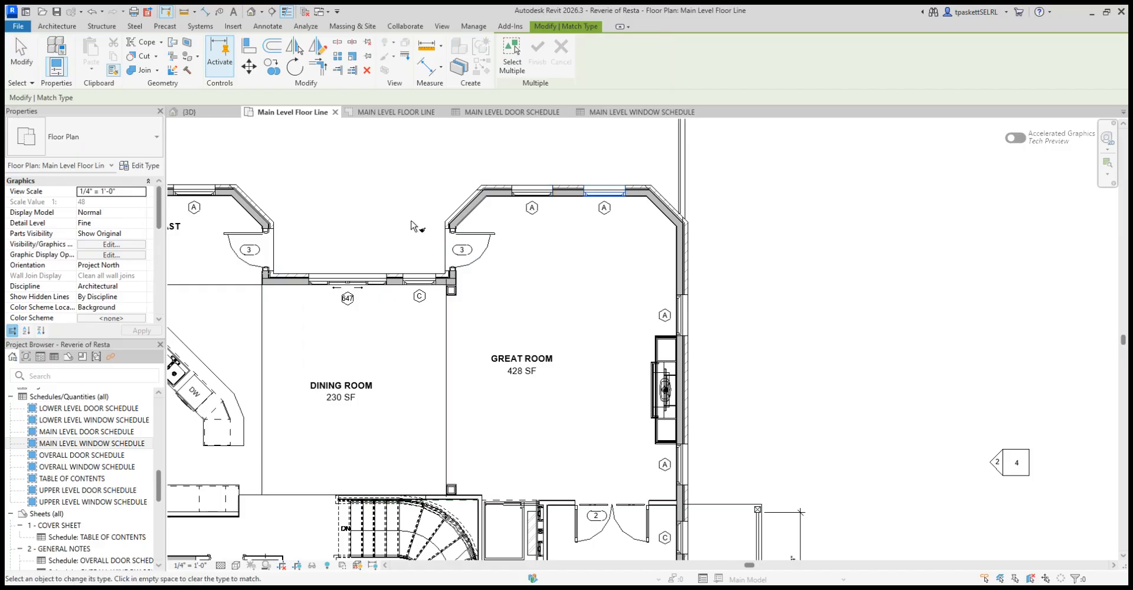
# Step: Examine the remaining numeric window tags around the living room bays, library and dining room in the floor plan
pyautogui.scroll(-1, 413, 227)
pyautogui.moveTo(410, 328); pyautogui.dragTo(435, 226, button='middle')
pyautogui.scroll(-2, 382, 269)
pyautogui.moveTo(397, 276); pyautogui.dragTo(411, 227, button='middle')
pyautogui.scroll(3, 616, 407)
pyautogui.scroll(-2, 617, 407)
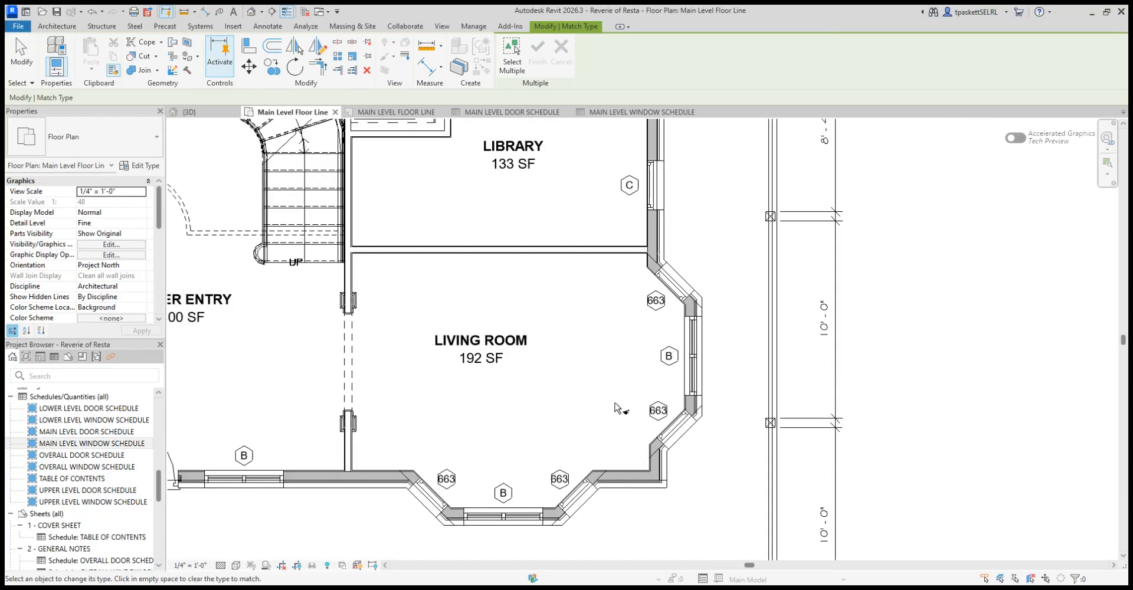
pyautogui.scroll(-1, 501, 290)
pyautogui.moveTo(499, 288); pyautogui.dragTo(501, 438, button='middle')
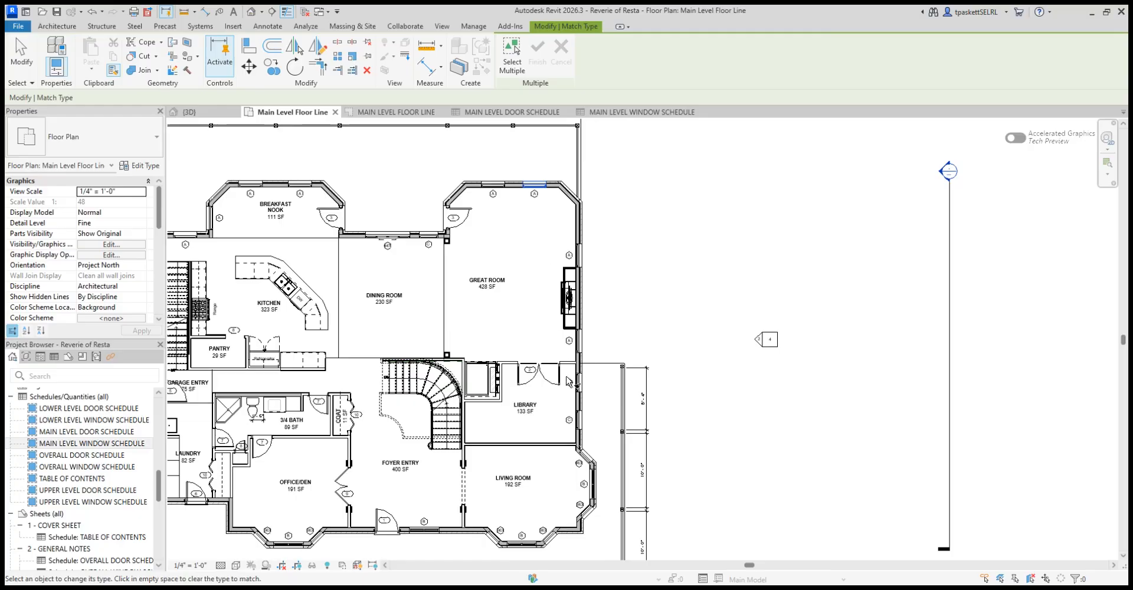
pyautogui.scroll(2, 573, 382)
pyautogui.scroll(-1, 431, 252)
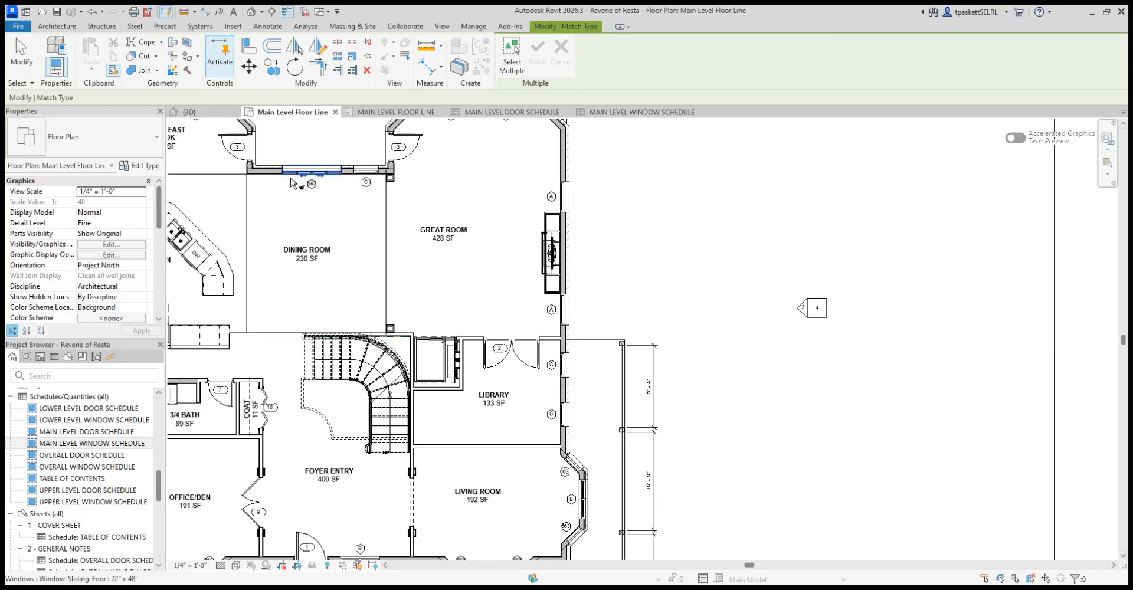
# Step: In the main level window schedule, set the ID of the dining room's 72" x 48" sliding window row 647 to D
pyautogui.press('Escape')
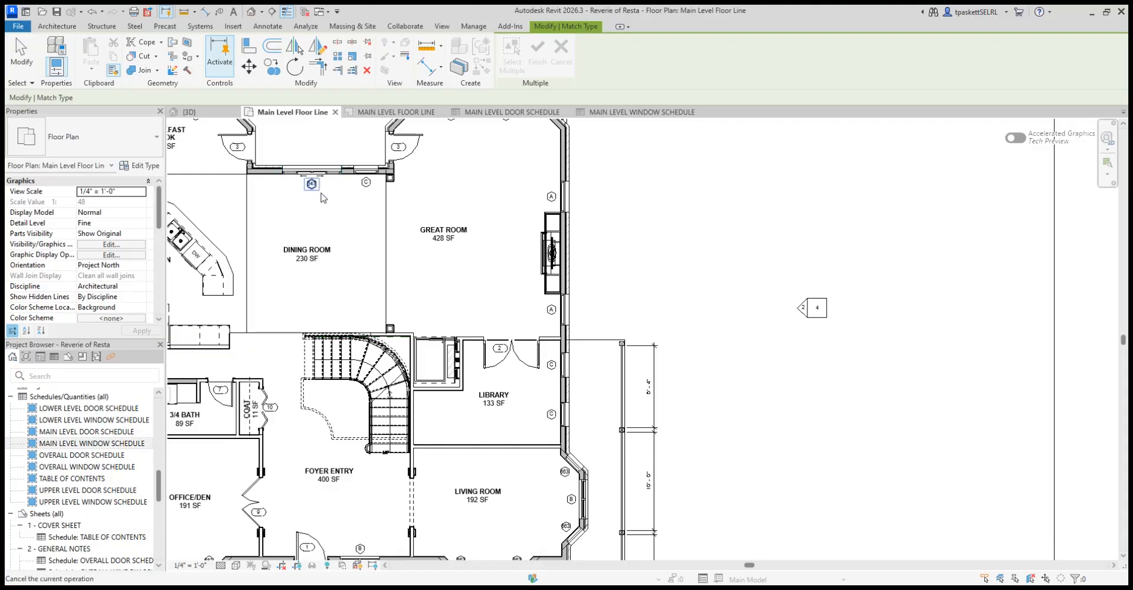
pyautogui.press('Escape')
pyautogui.click(329, 171)
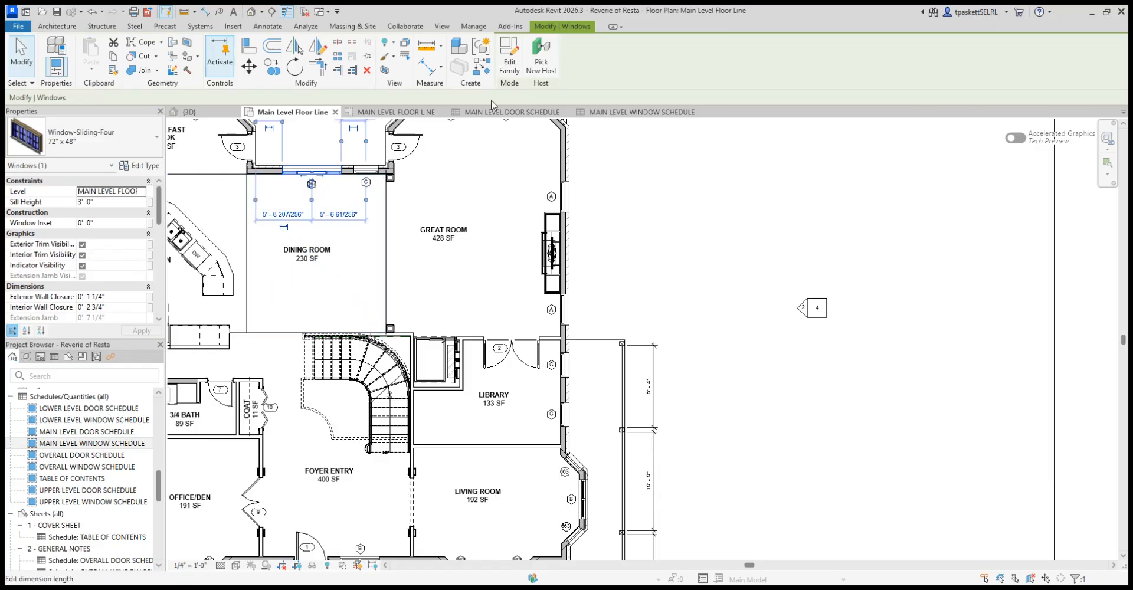
pyautogui.click(596, 113)
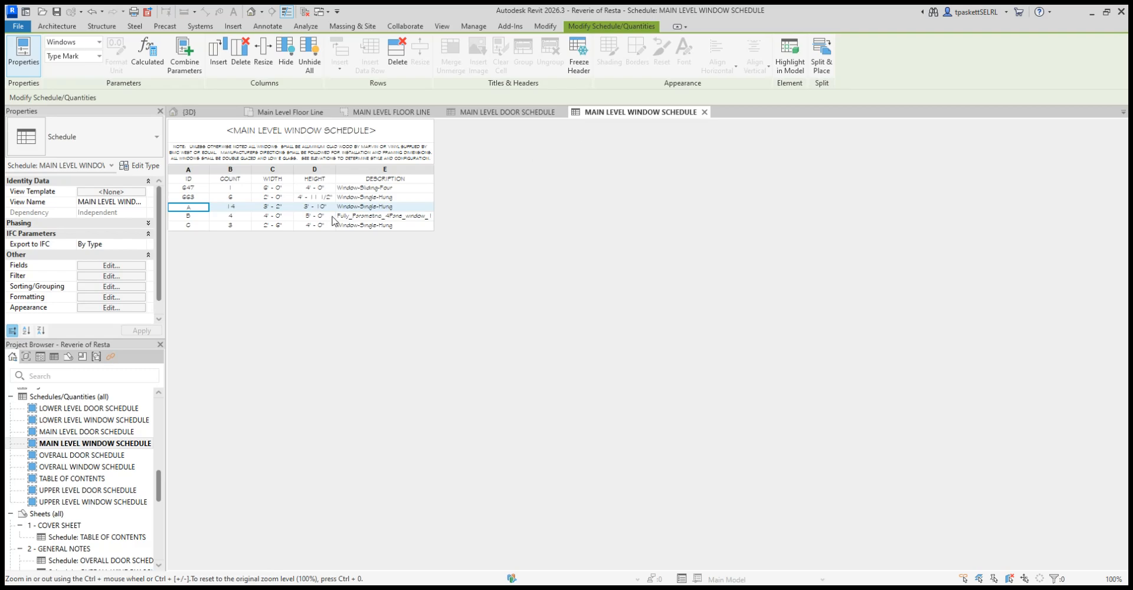
pyautogui.click(206, 209)
pyautogui.click(197, 191)
pyautogui.doubleClick(198, 190)
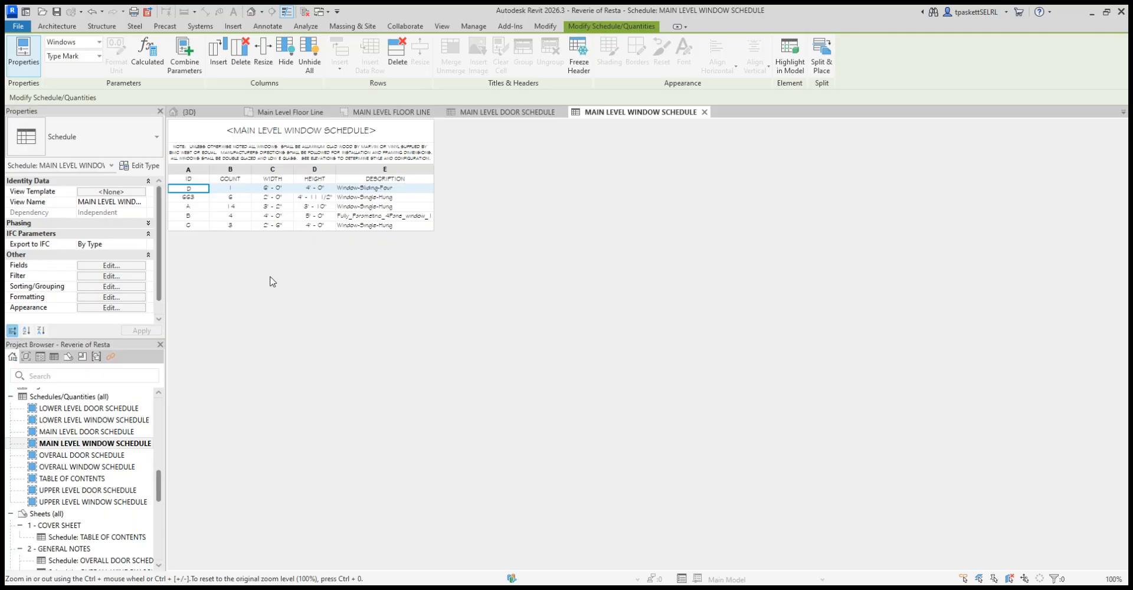
# Step: Check the type and size of the 663 windows in the living room's angled bay walls in the floor plan
pyautogui.click(289, 112)
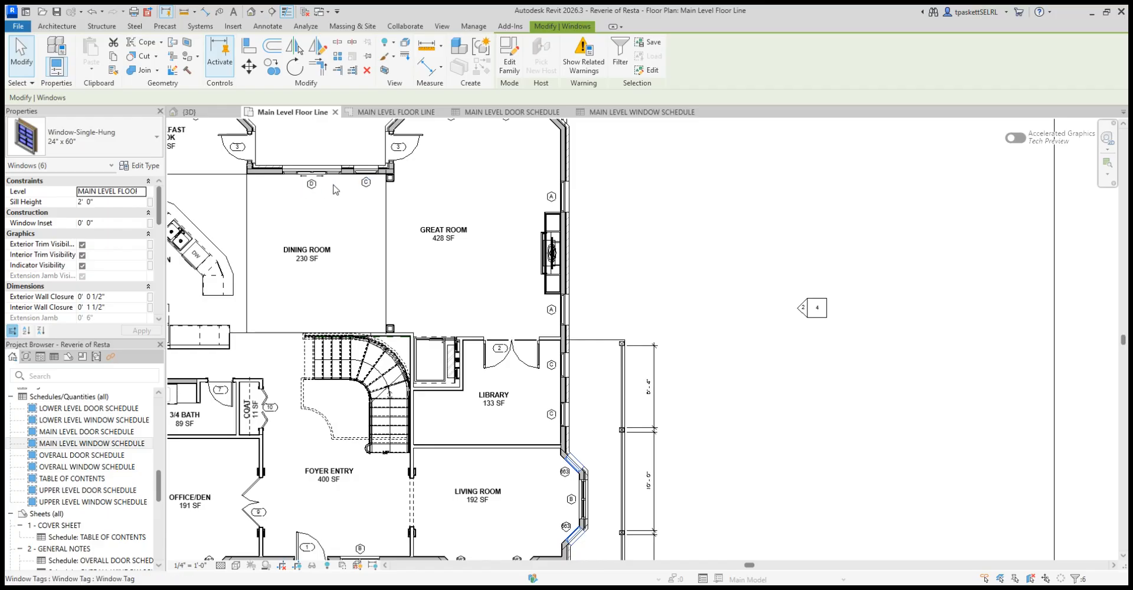
pyautogui.scroll(-3, 334, 189)
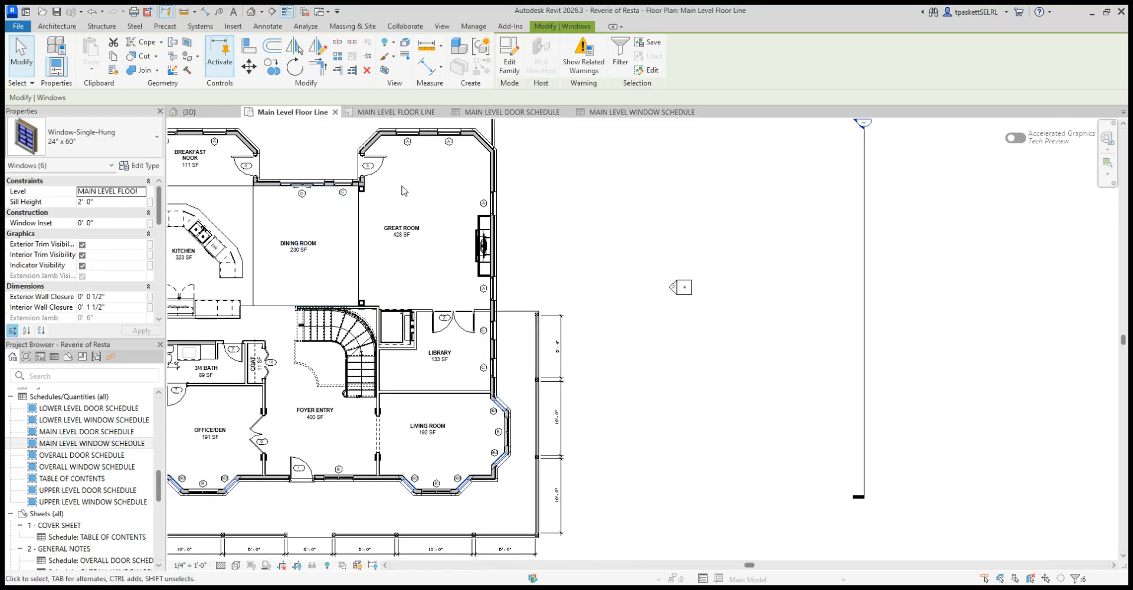
pyautogui.scroll(3, 476, 412)
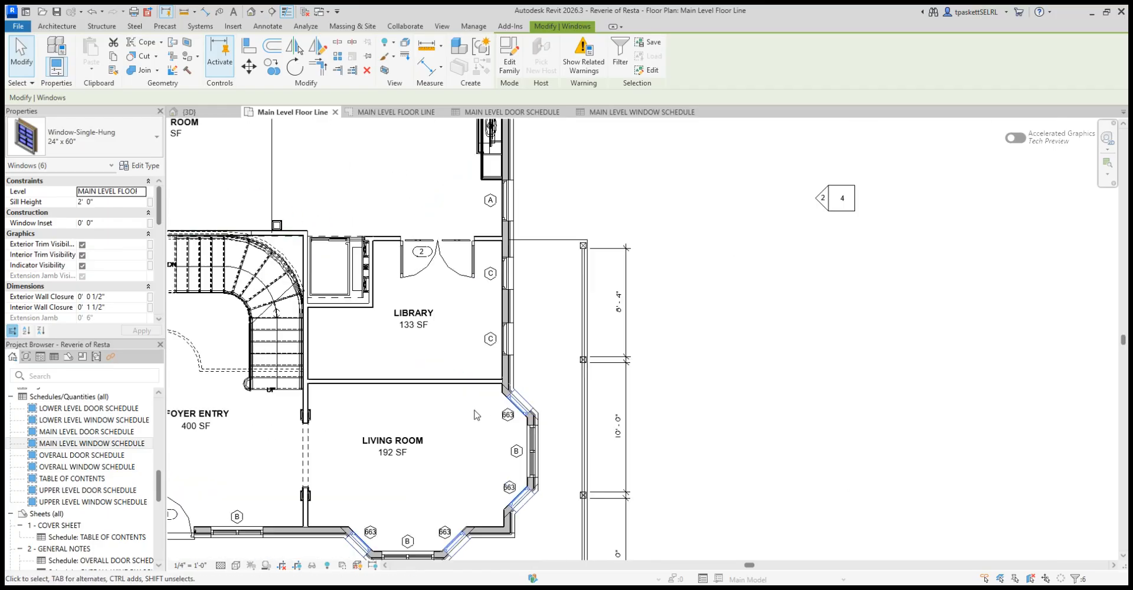
pyautogui.scroll(3, 475, 415)
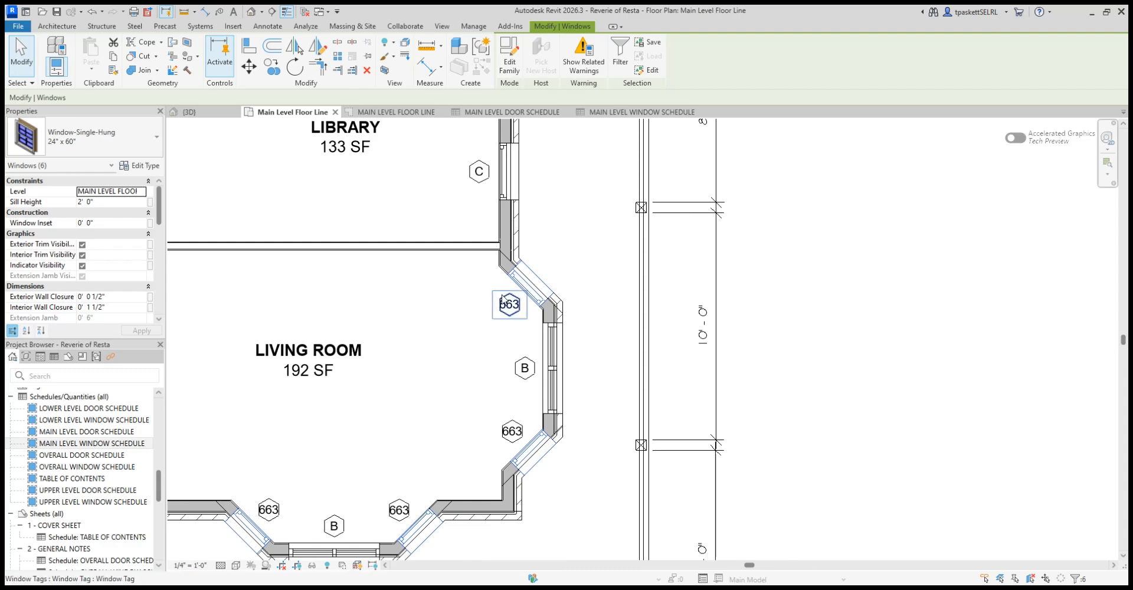
pyautogui.click(517, 284)
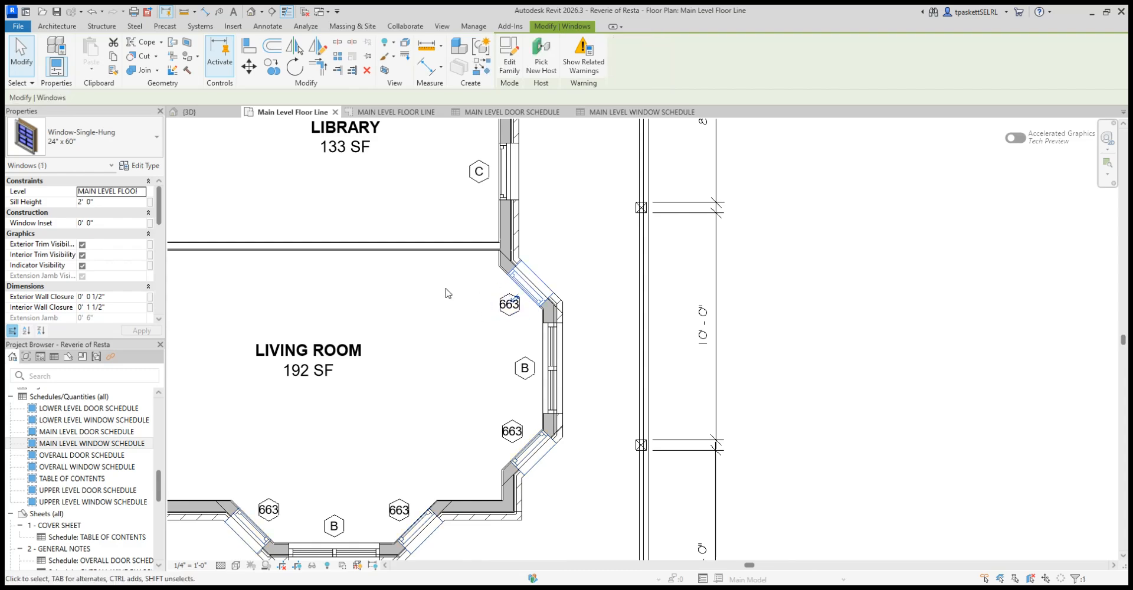
pyautogui.click(569, 235)
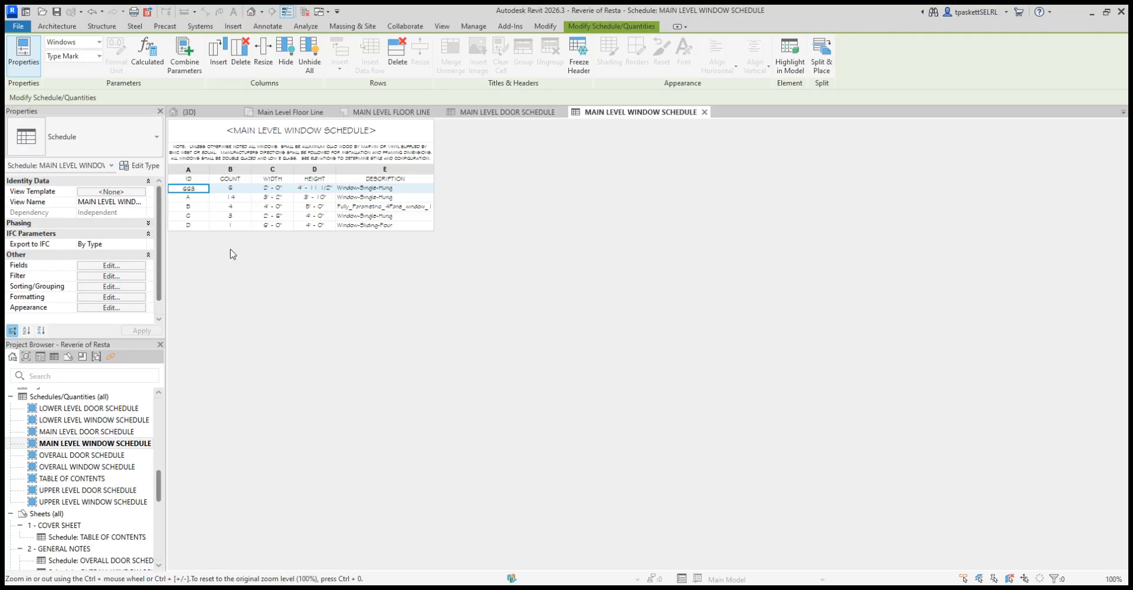
pyautogui.click(308, 112)
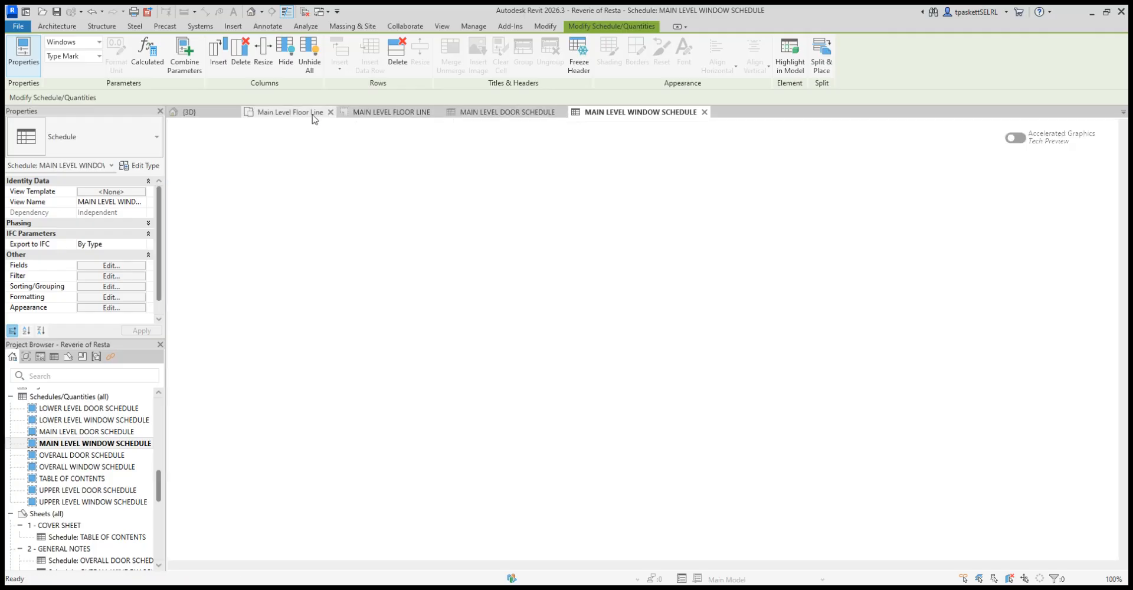
pyautogui.click(592, 113)
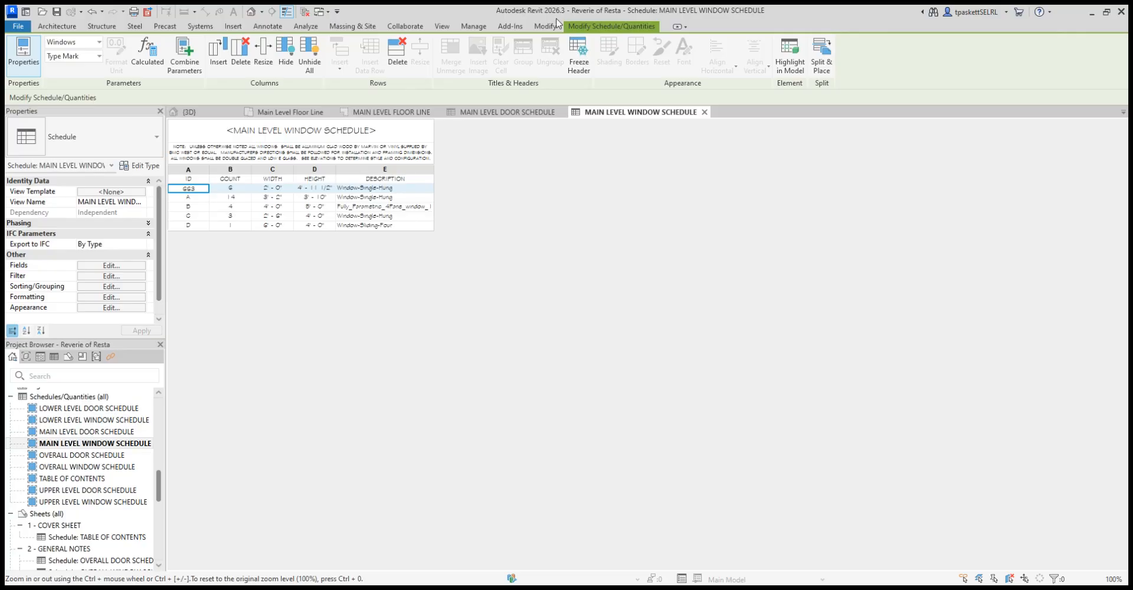
pyautogui.click(56, 29)
pyautogui.click(298, 112)
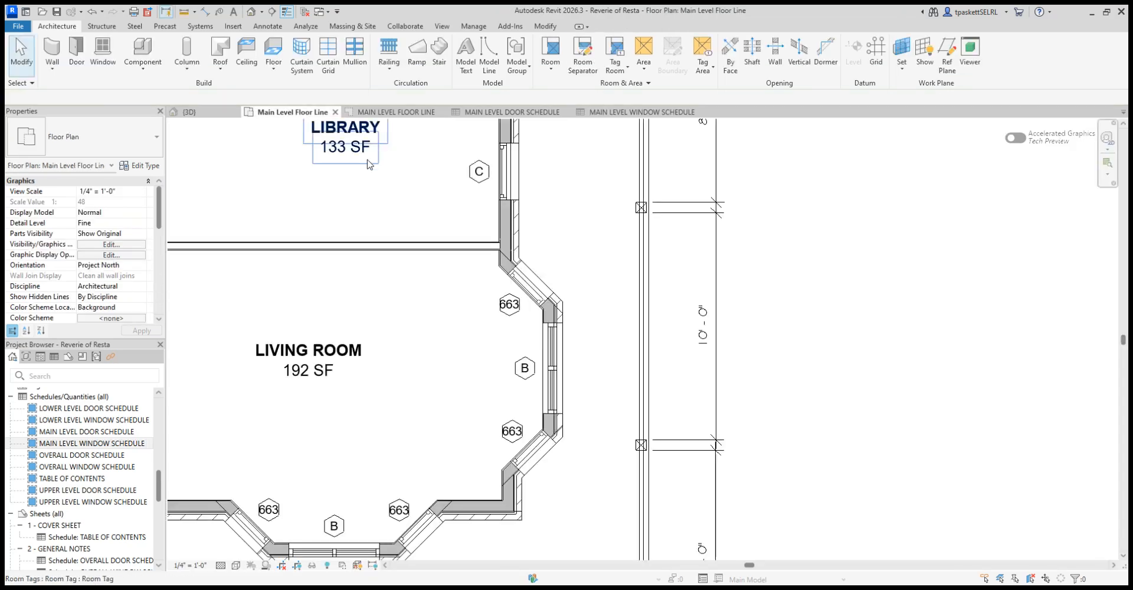
pyautogui.click(378, 112)
pyautogui.click(487, 112)
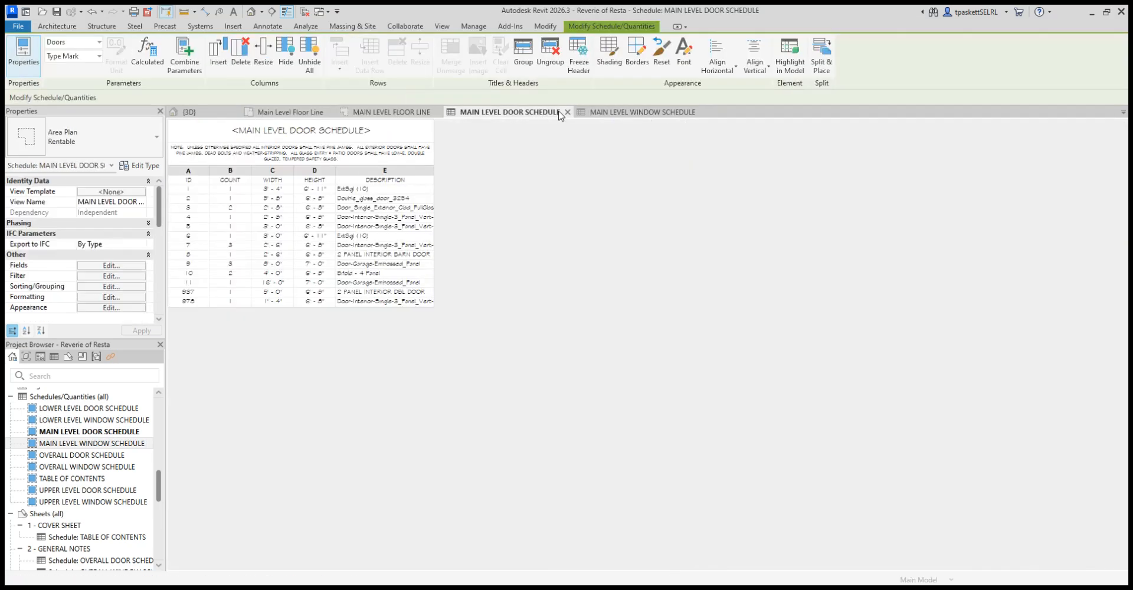
pyautogui.click(599, 112)
pyautogui.click(520, 115)
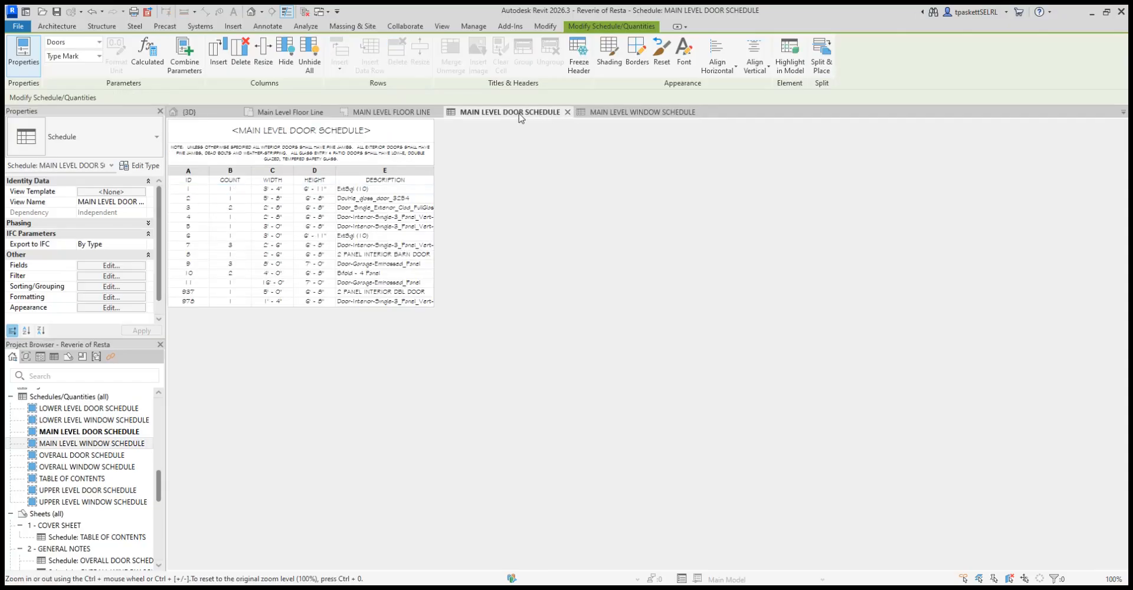
# Step: In the main level window schedule, set the ID of the single-hung window row 663 to E and review the floor plan's window tags
pyautogui.click(598, 112)
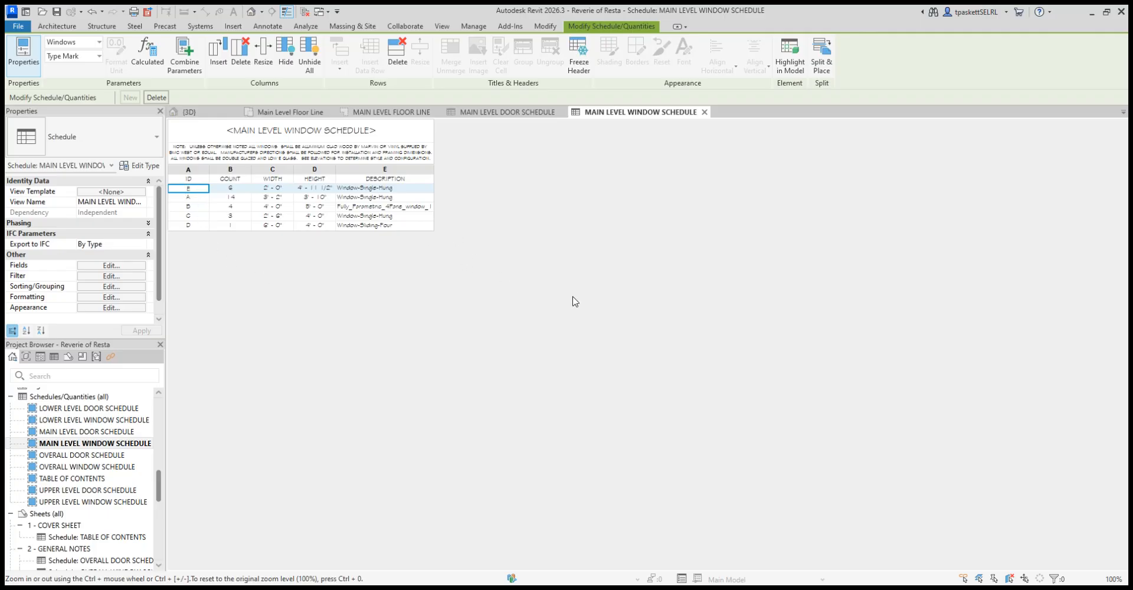
pyautogui.click(289, 112)
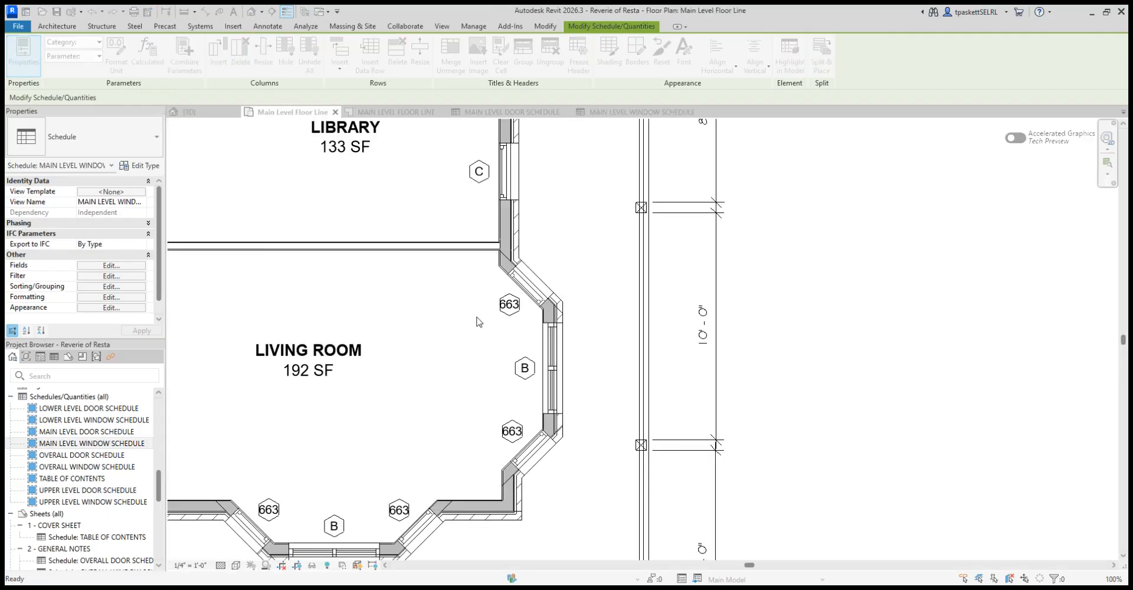
pyautogui.scroll(-2, 472, 322)
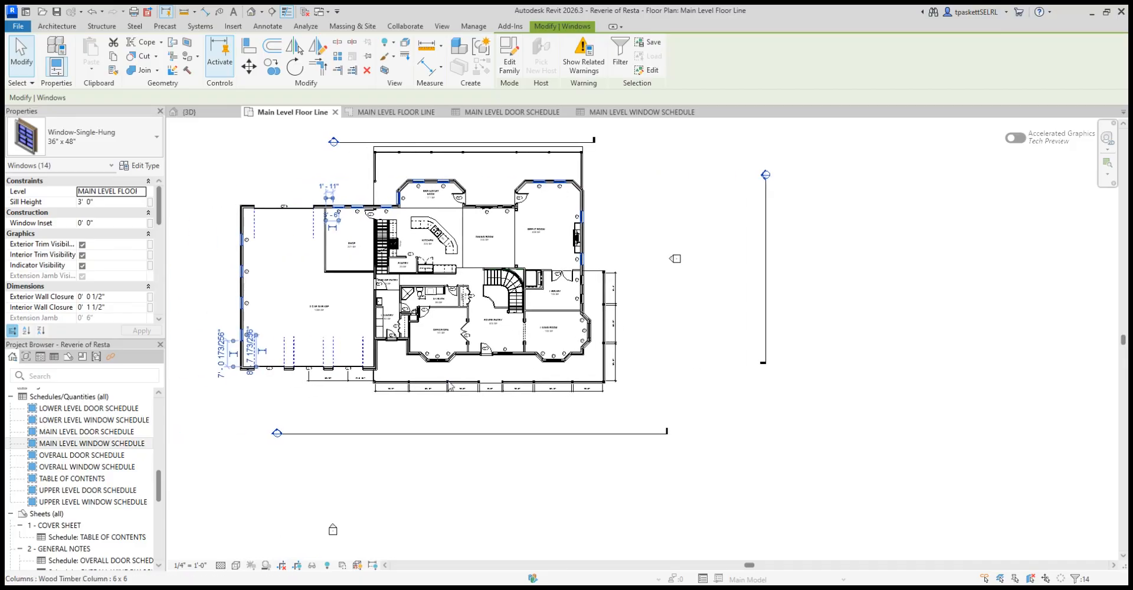
pyautogui.scroll(1, 437, 374)
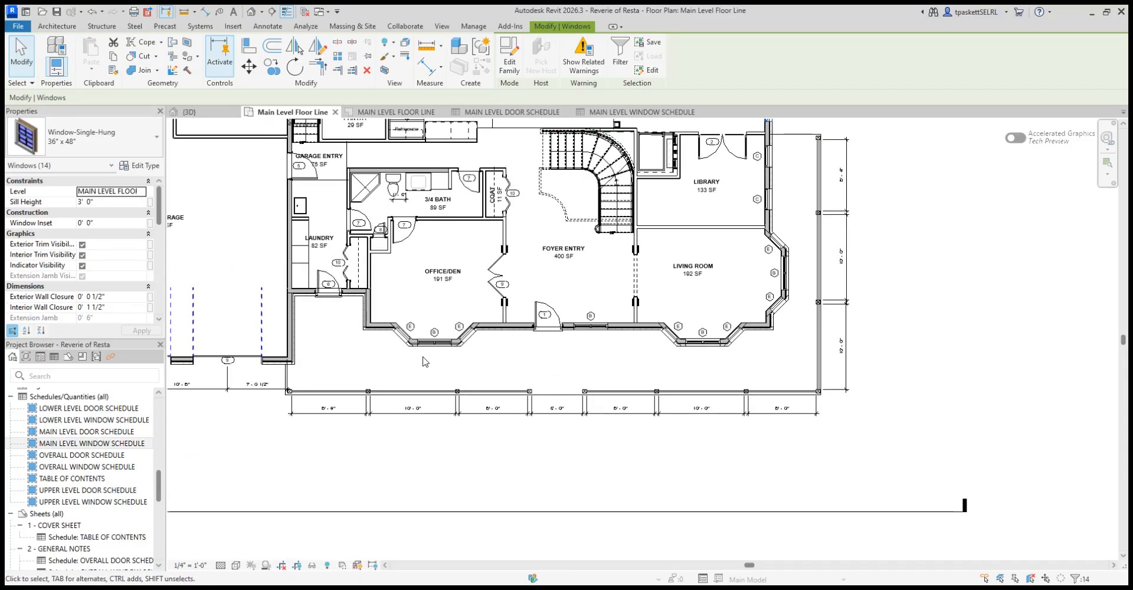